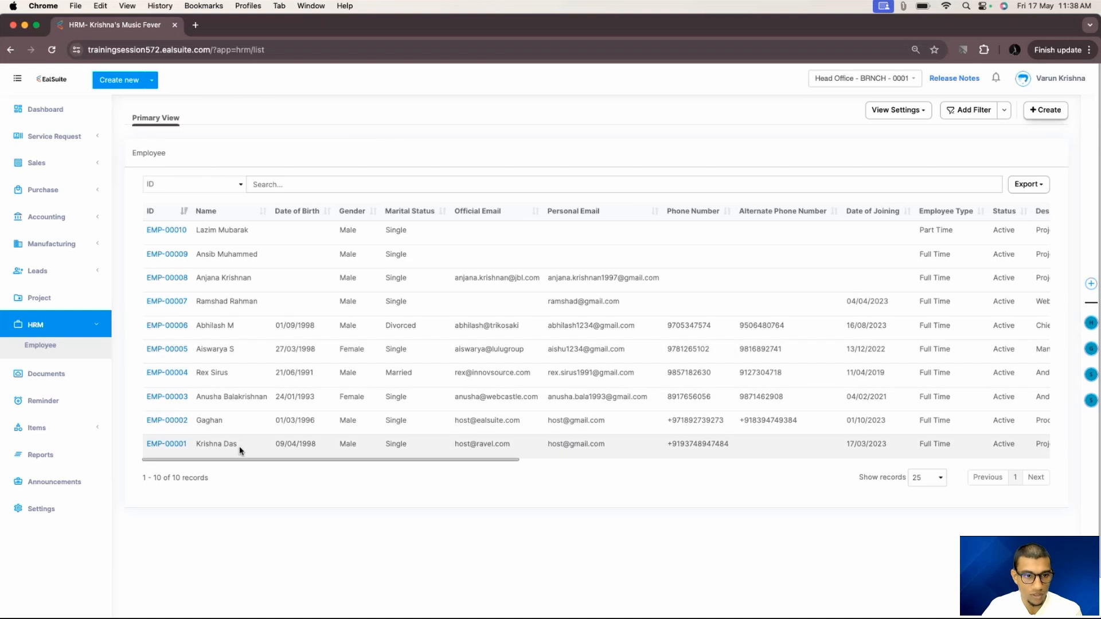
Step: Open the record of the employee who joined on 13/12/2022 and examine its Document, Reminders and Summary sections
click(168, 350)
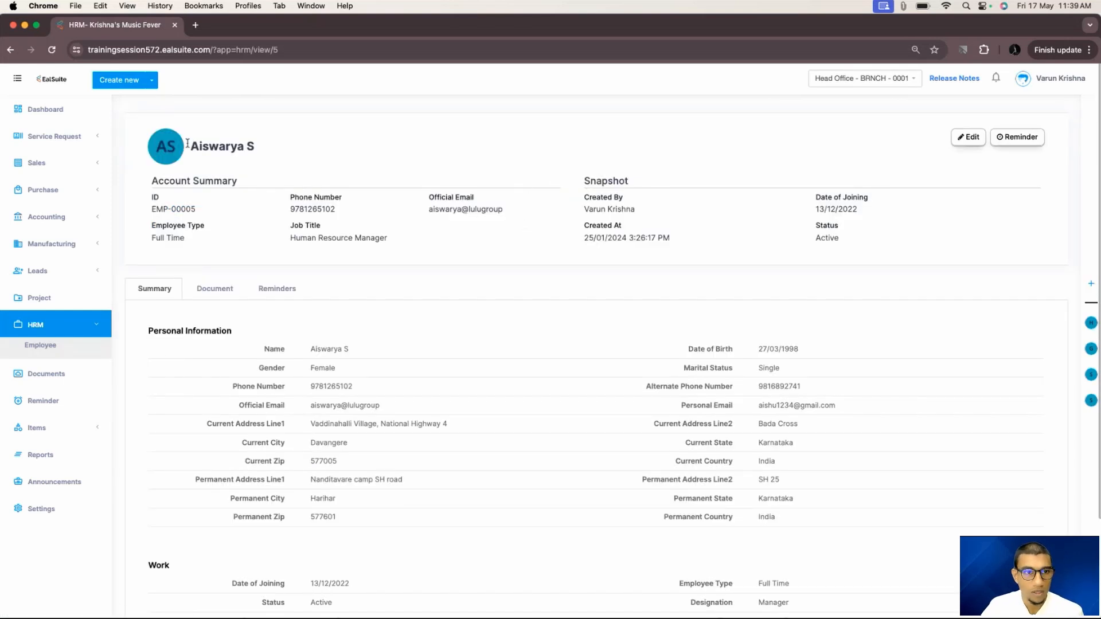
drag(194, 143, 320, 148)
click(320, 150)
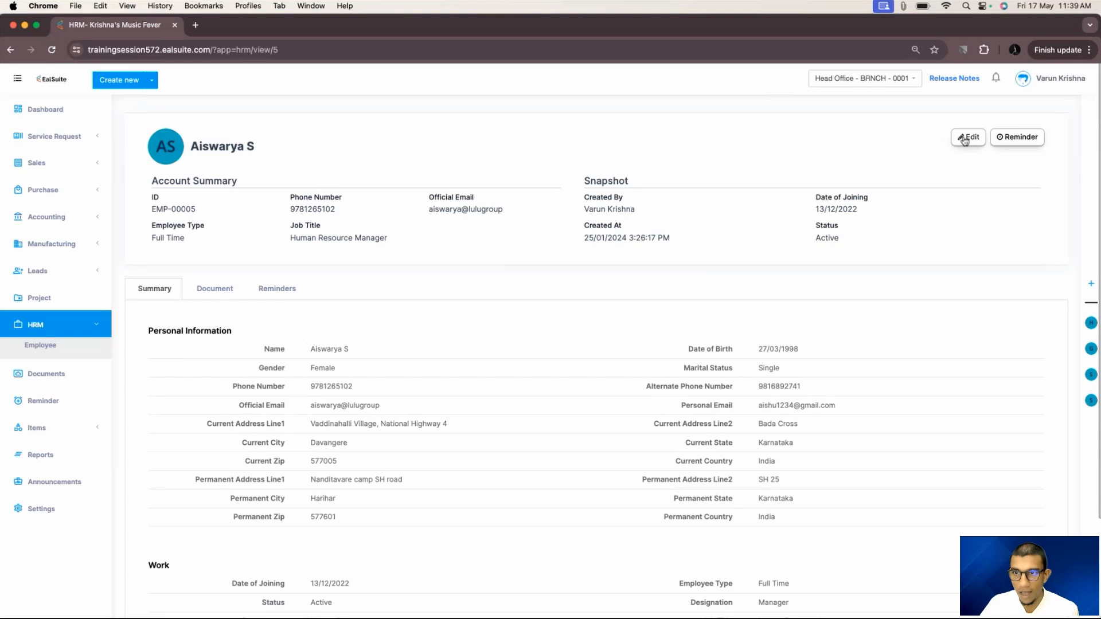
click(233, 293)
click(277, 290)
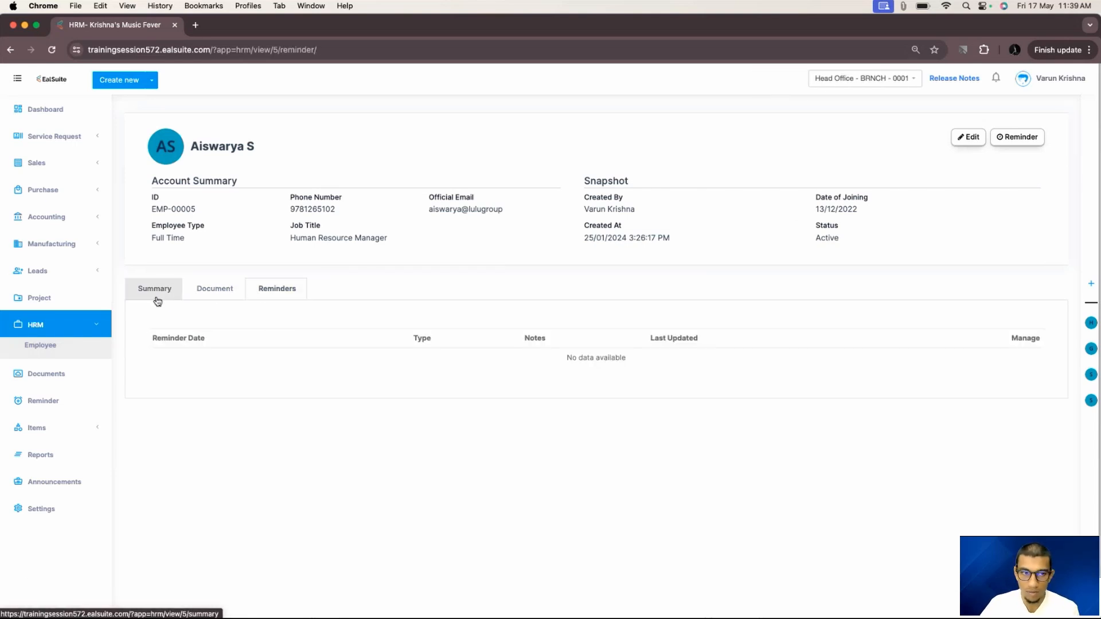
click(156, 293)
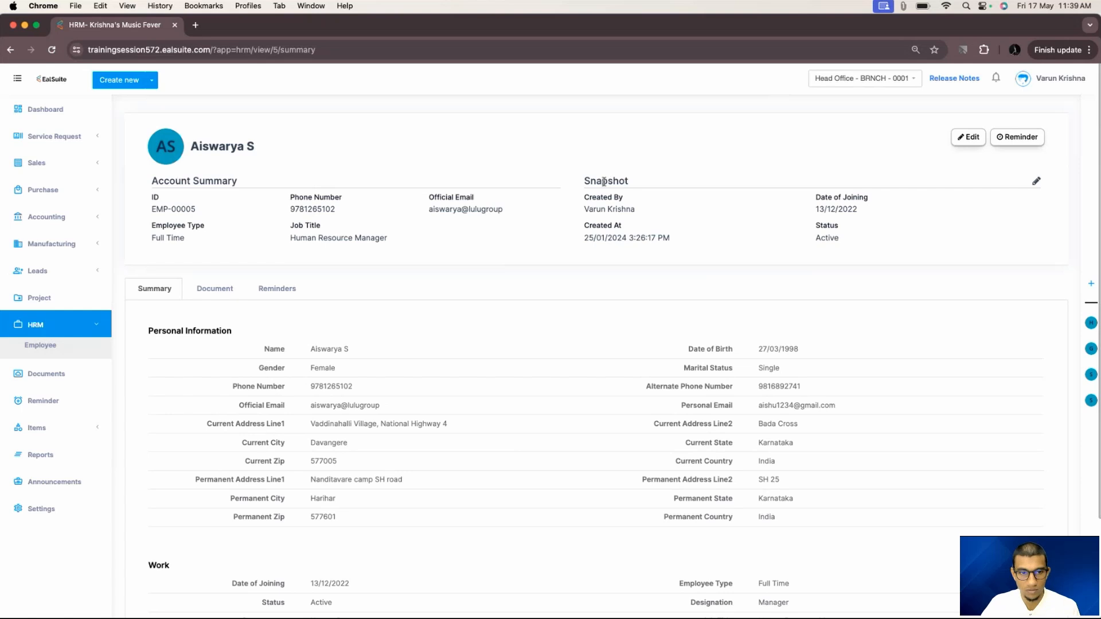
scroll(396, 394, down, 3)
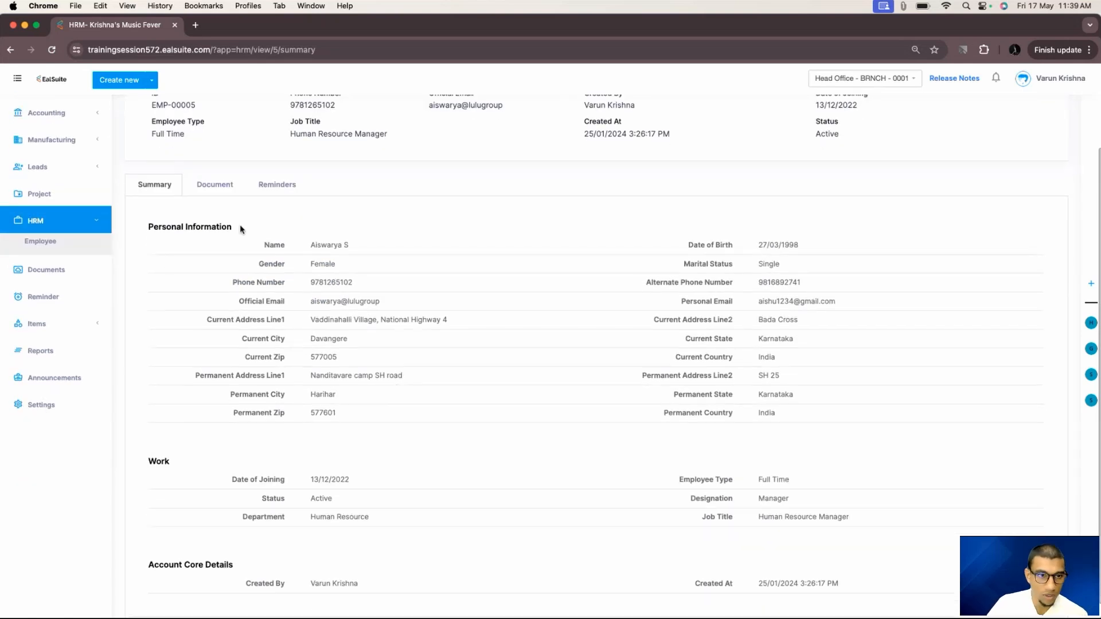
scroll(232, 369, down, 1)
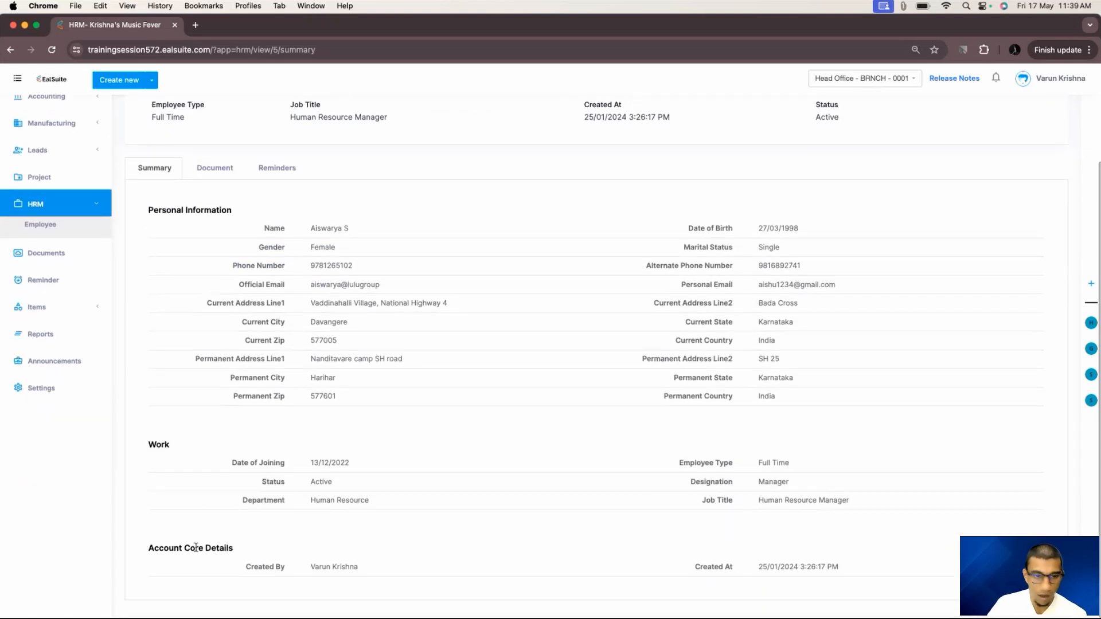
scroll(196, 547, up, 4)
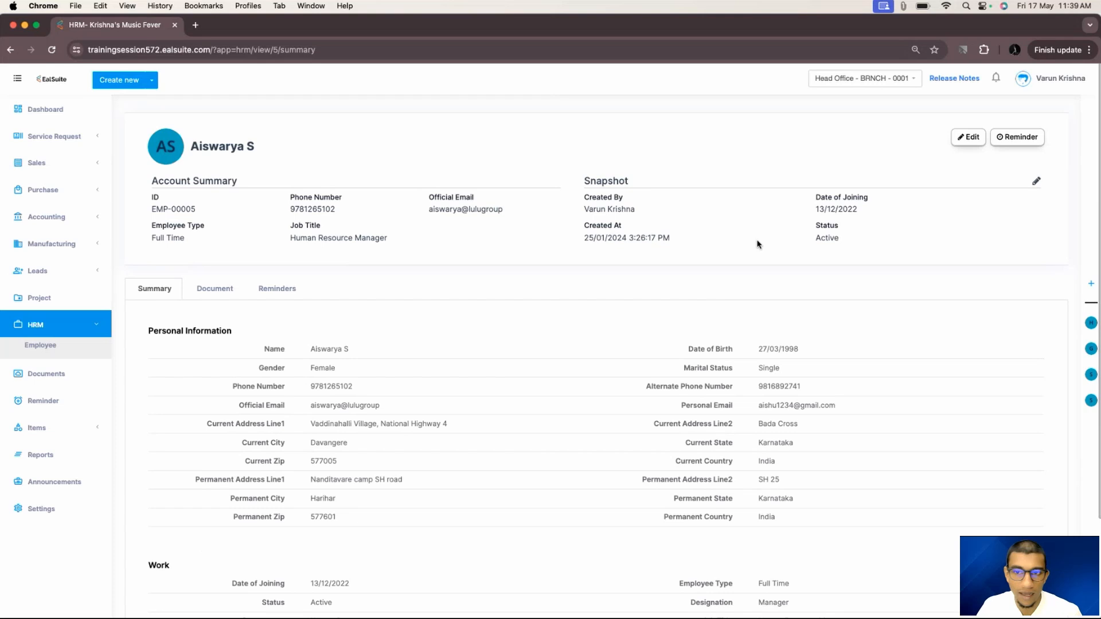
Step: In the Account Summary view layout, remove the ID, Phone Number, Official Email, Employee Type and Job Title fields
click(554, 182)
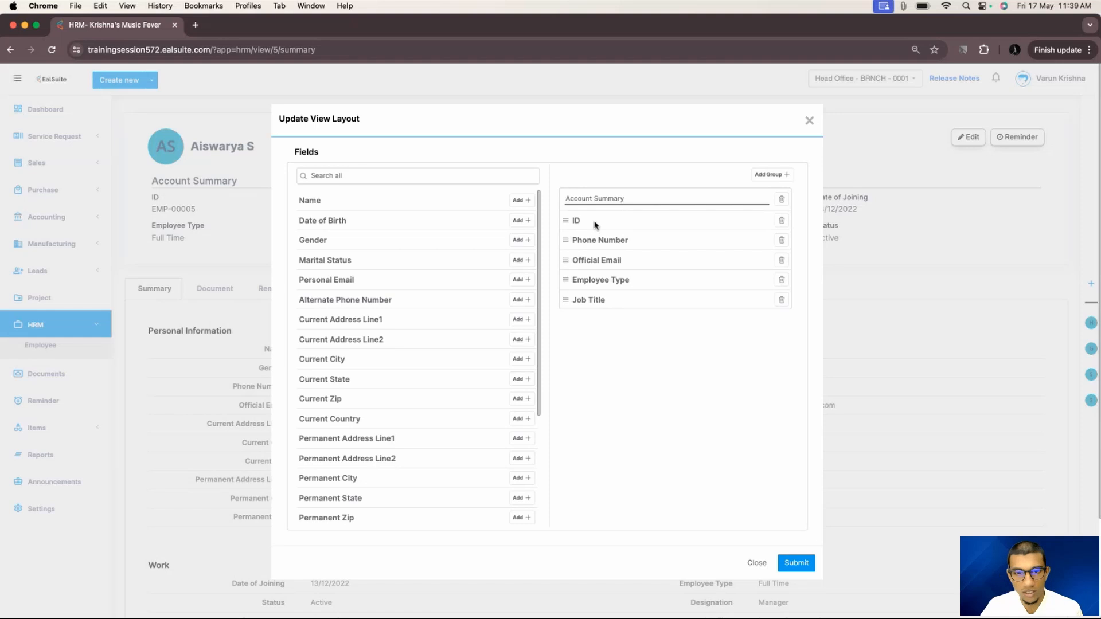
scroll(380, 301, down, 3)
scroll(380, 301, up, 3)
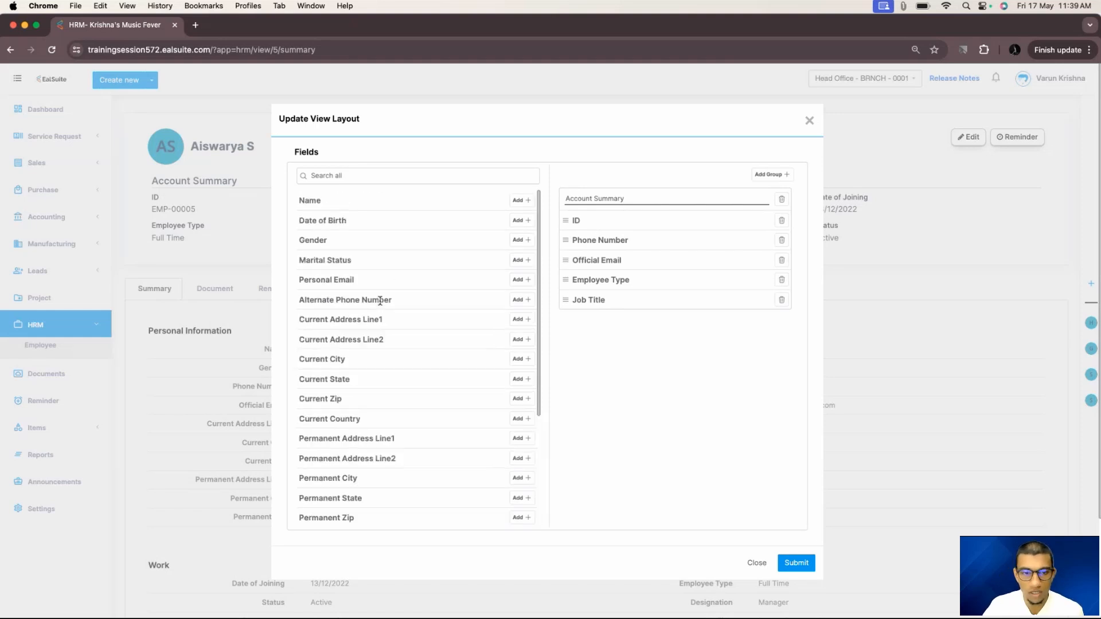
scroll(385, 315, down, 3)
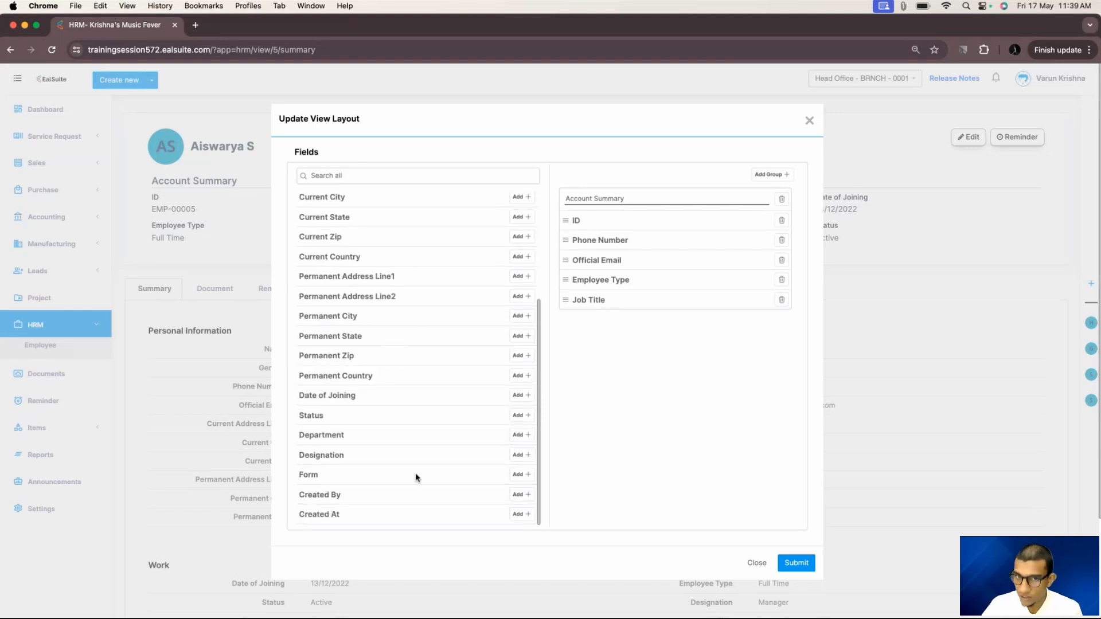
scroll(417, 479, up, 3)
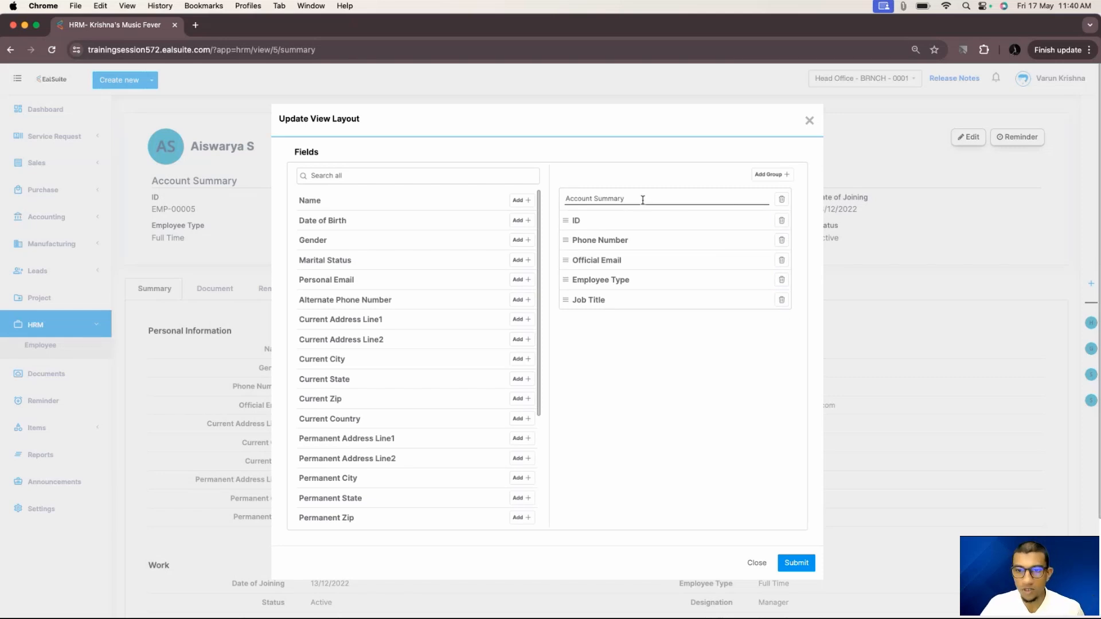
click(782, 220)
click(781, 221)
click(781, 220)
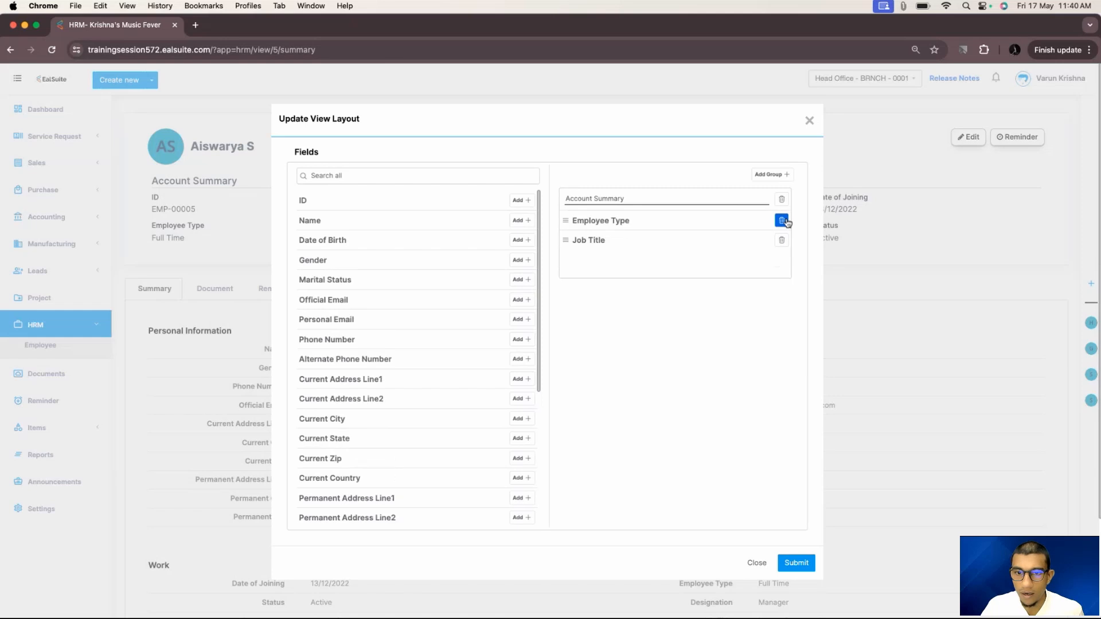
click(782, 221)
click(782, 221)
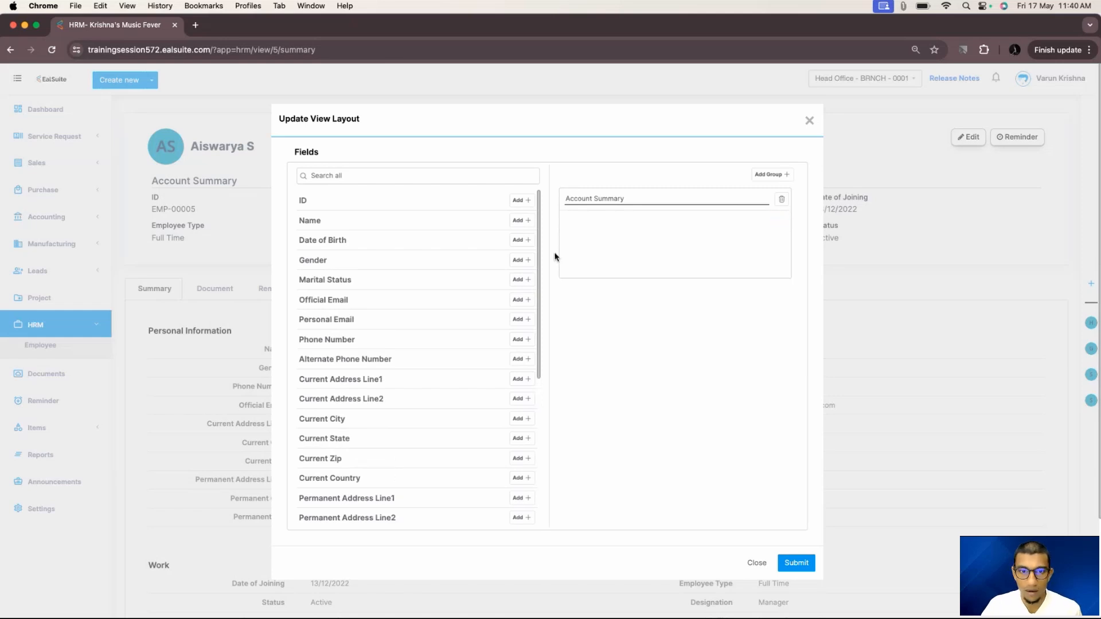
Step: Add the Name, Official Email, Date of Joining, Department and Designation fields to the Account Summary group
click(522, 221)
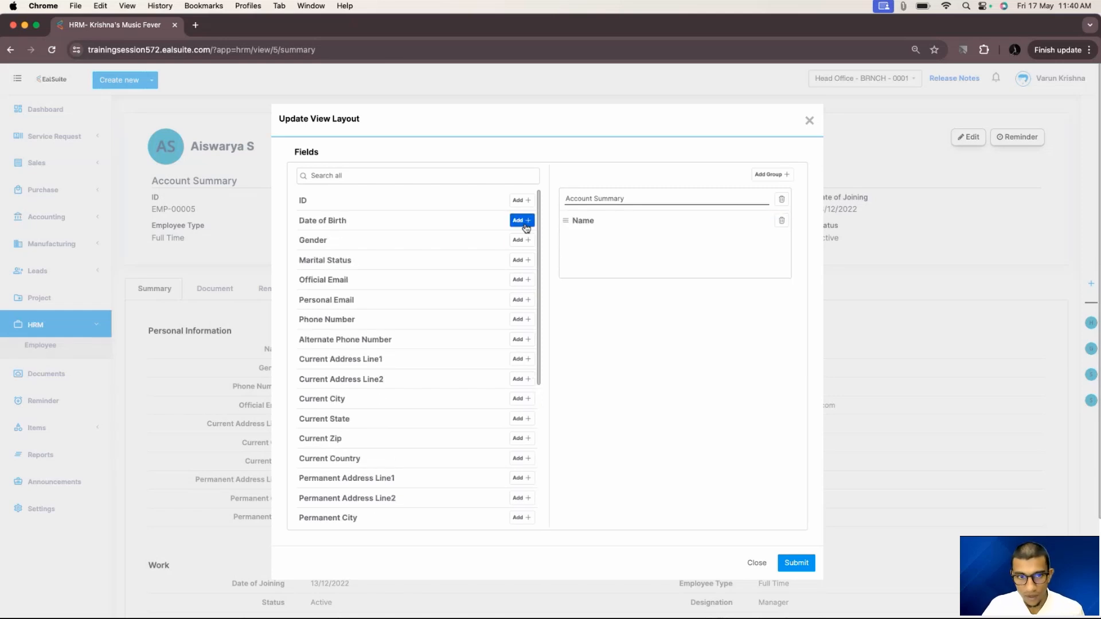
click(522, 280)
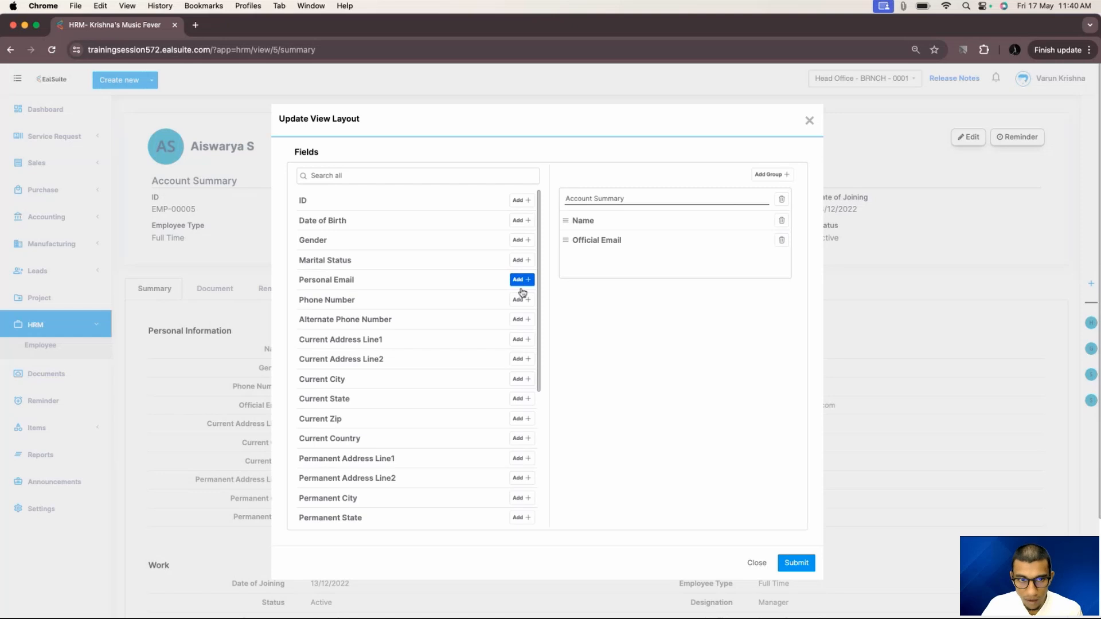
scroll(523, 293, down, 10)
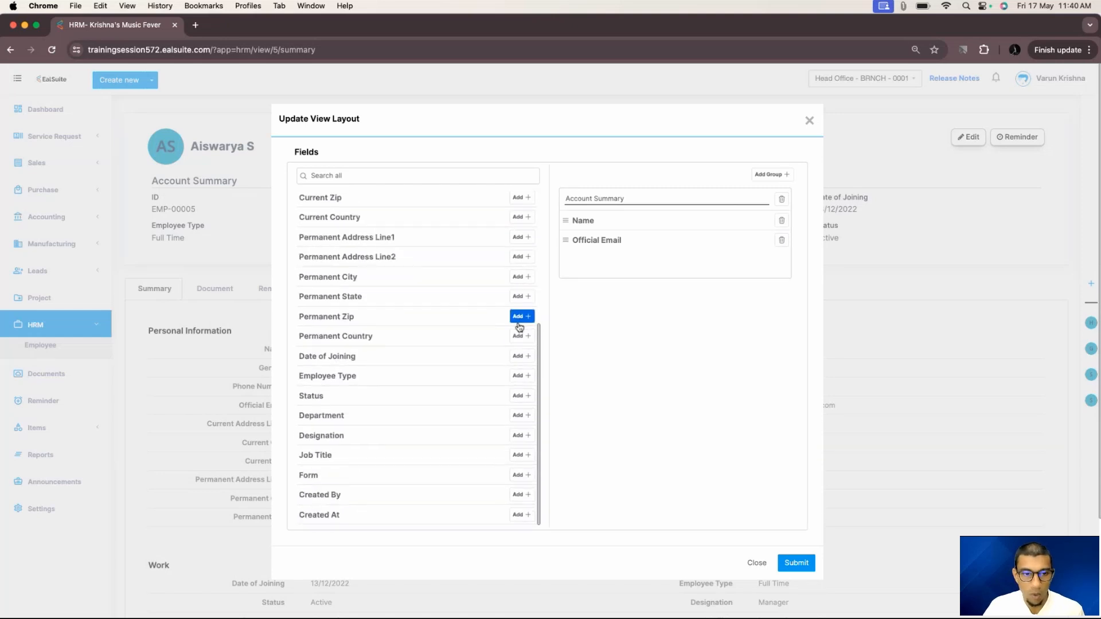
click(522, 357)
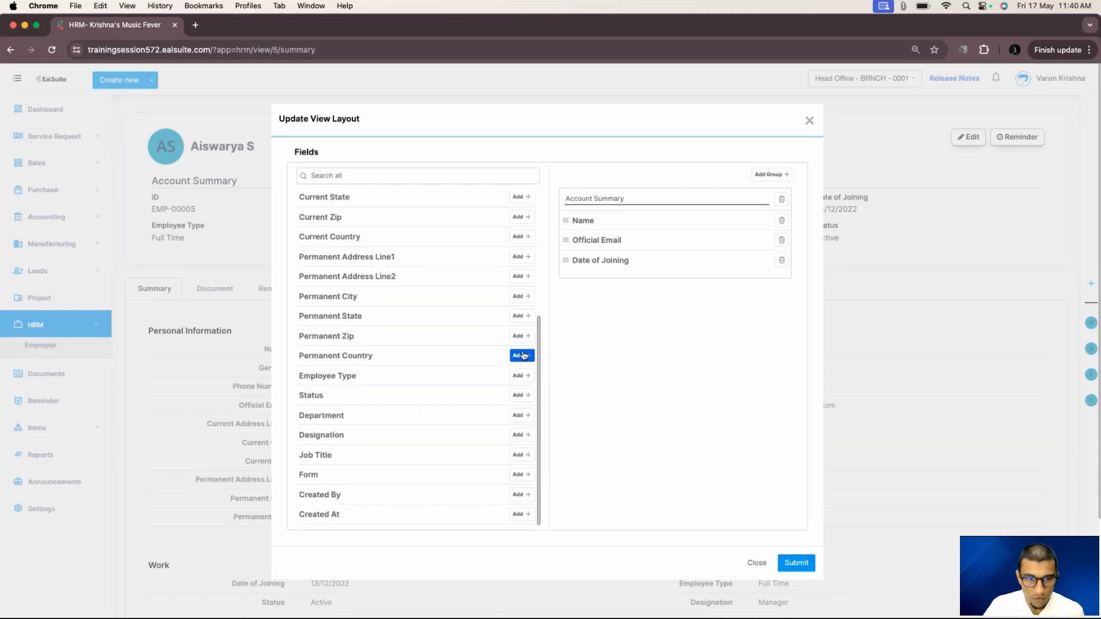
click(522, 415)
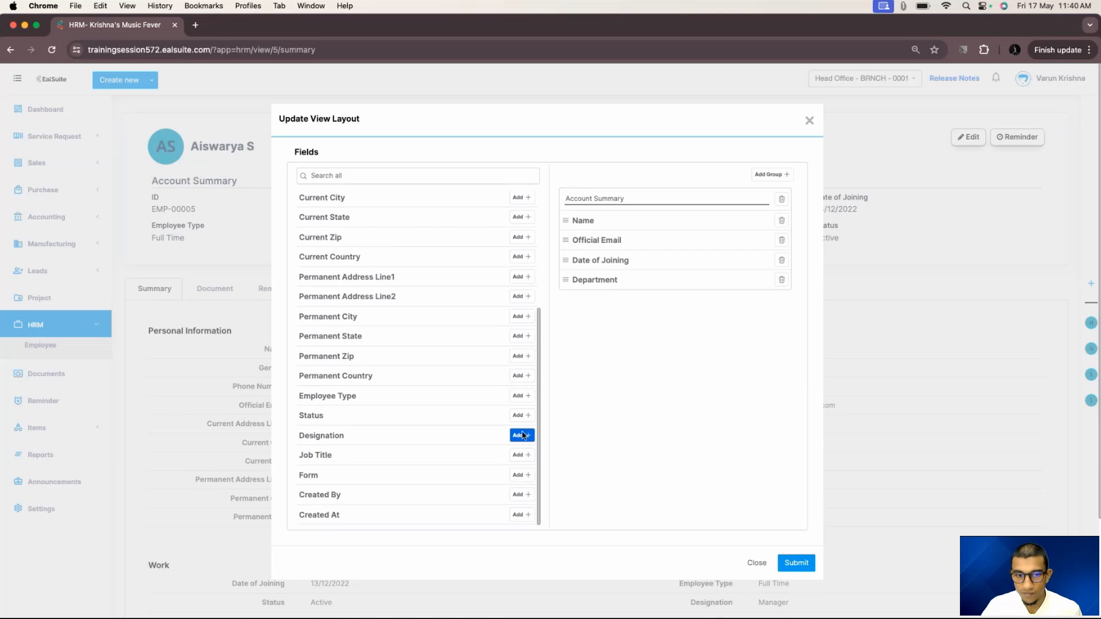
click(522, 436)
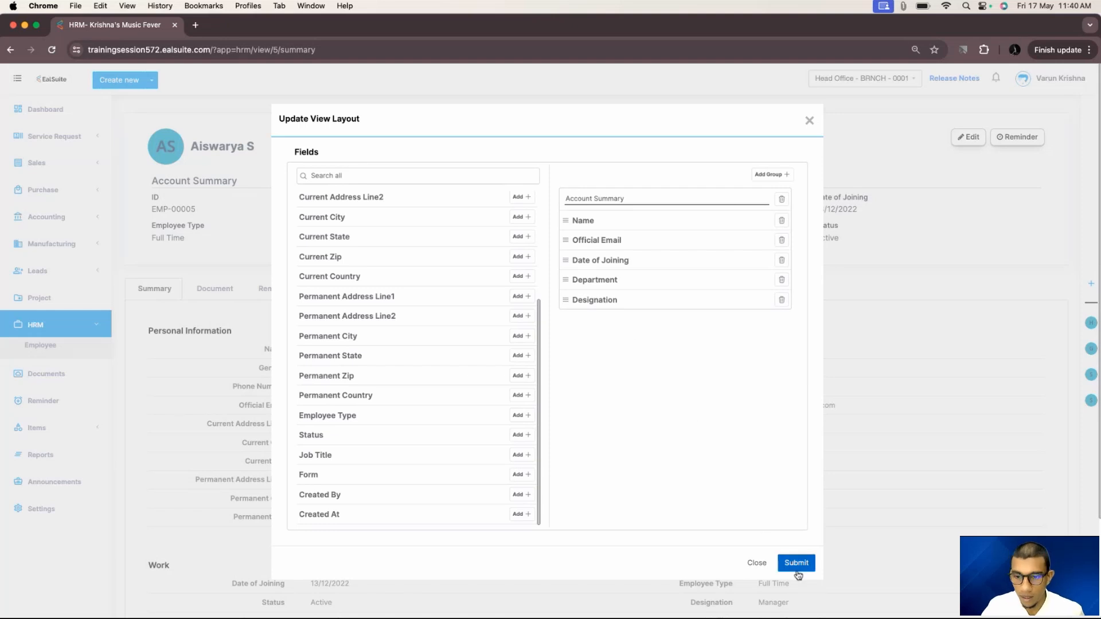
Step: Add the Employee Type field to the Account Summary group and submit the view layout
scroll(448, 415, down, 3)
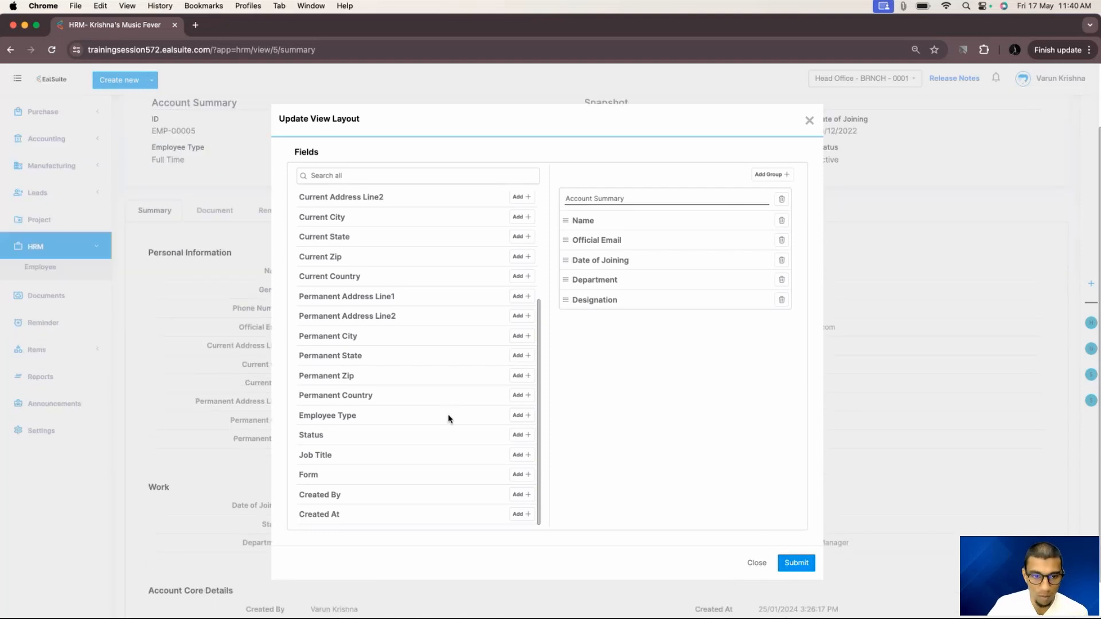
scroll(448, 415, up, 3)
scroll(447, 415, down, 3)
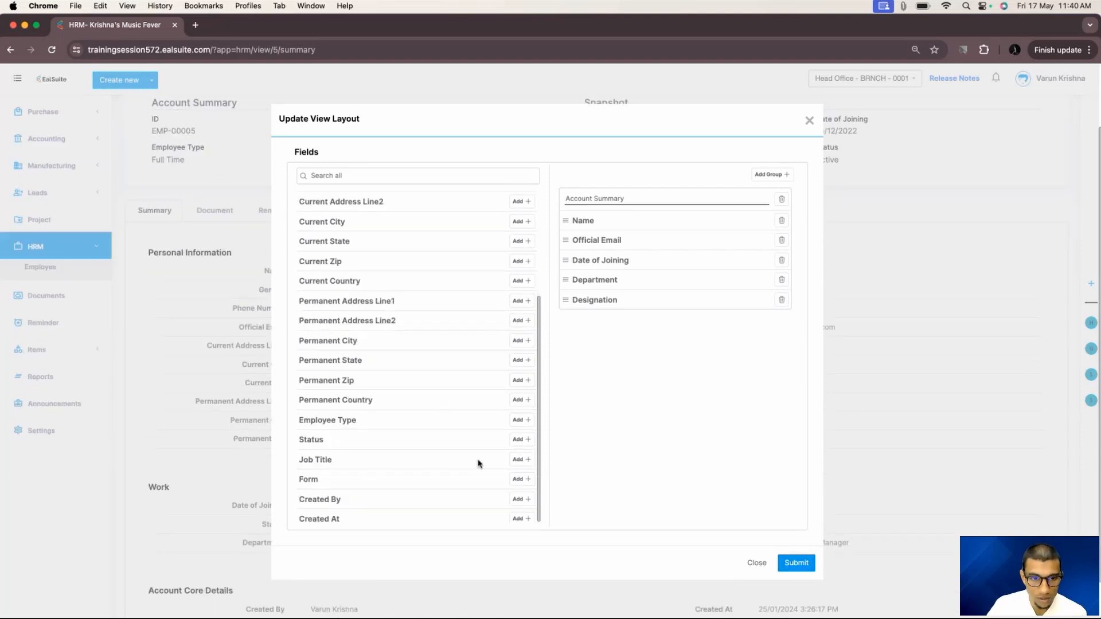
click(520, 420)
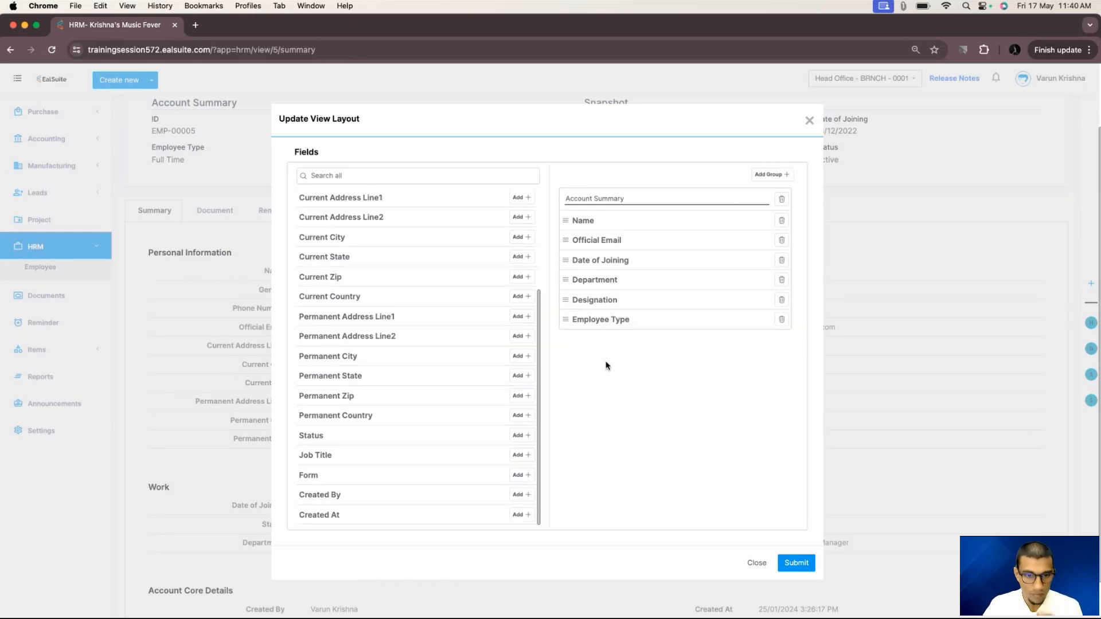
click(522, 436)
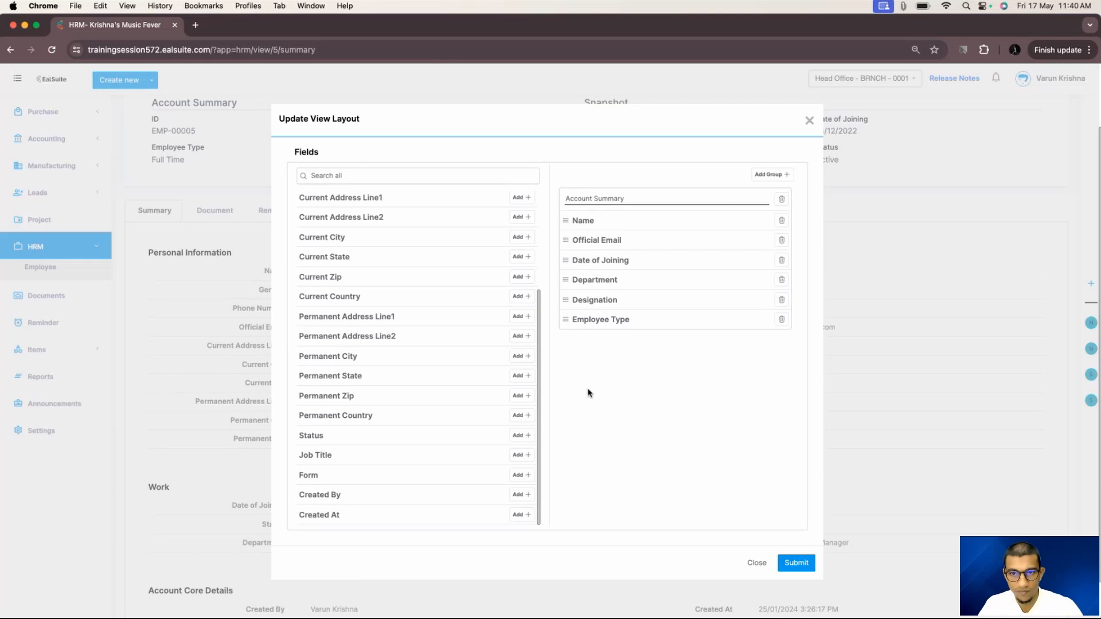
click(796, 562)
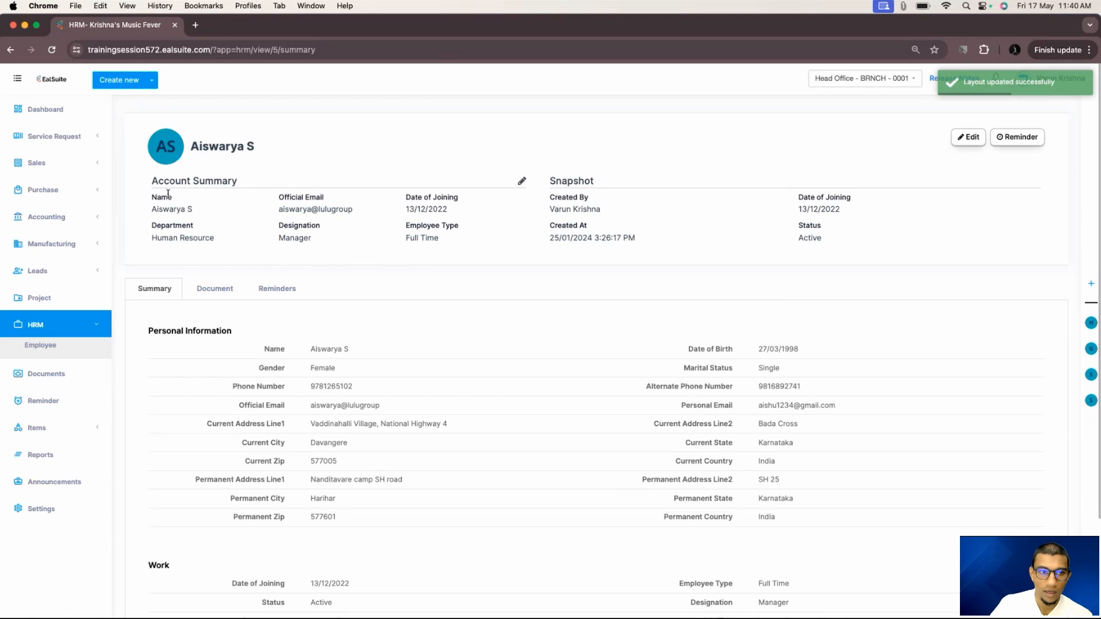
drag(152, 181, 248, 182)
click(304, 175)
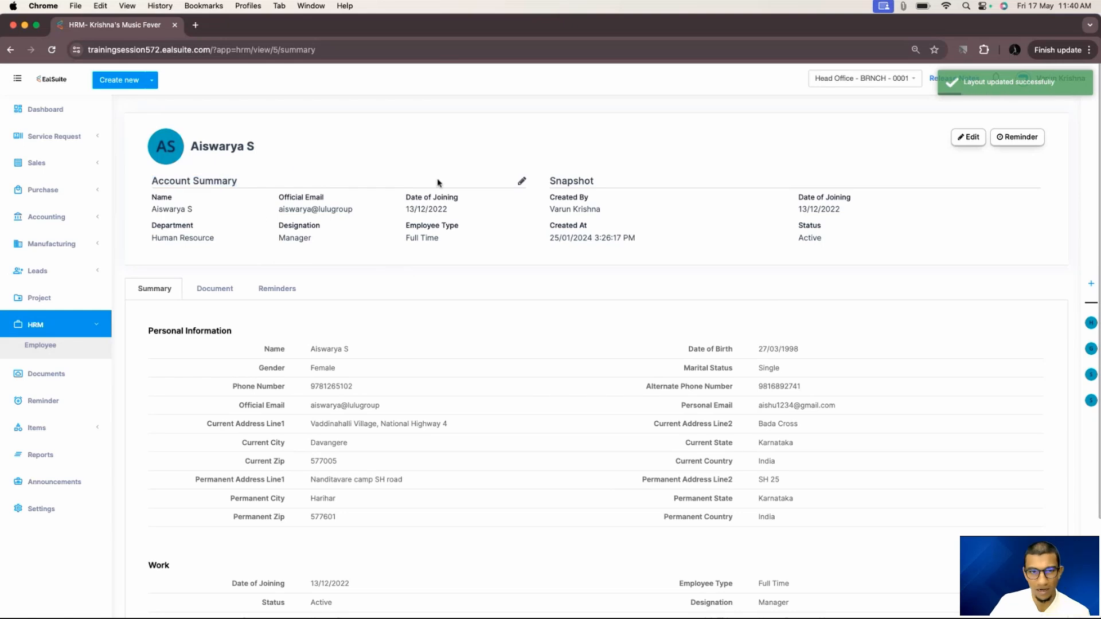
Step: Delete the Account Summary group from the view layout and create a new group named "Basic Information"
click(520, 181)
click(789, 198)
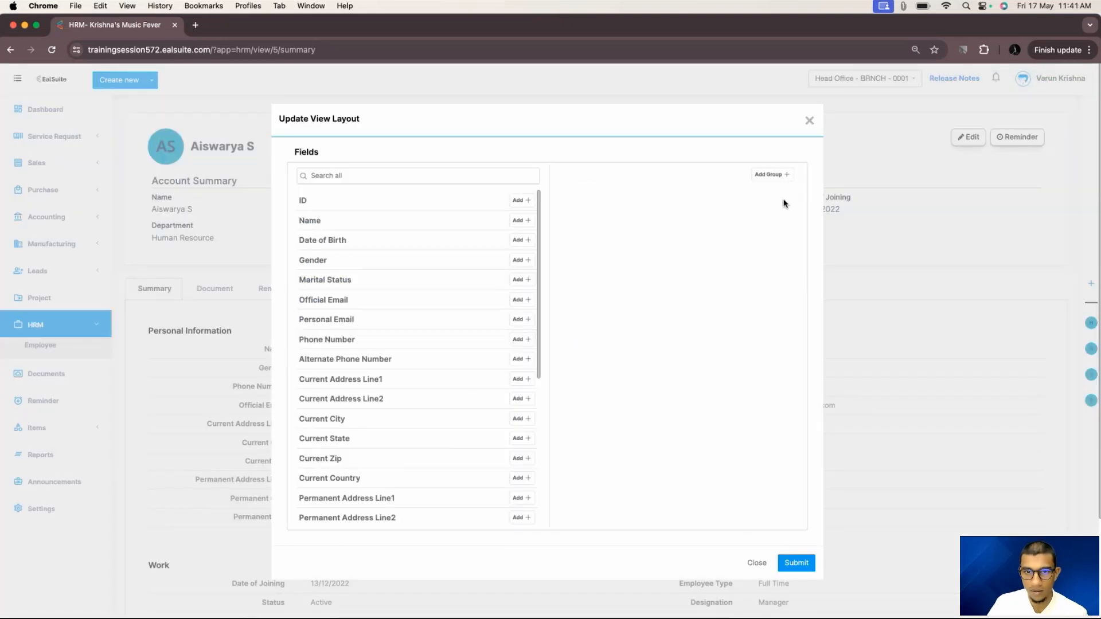
click(767, 175)
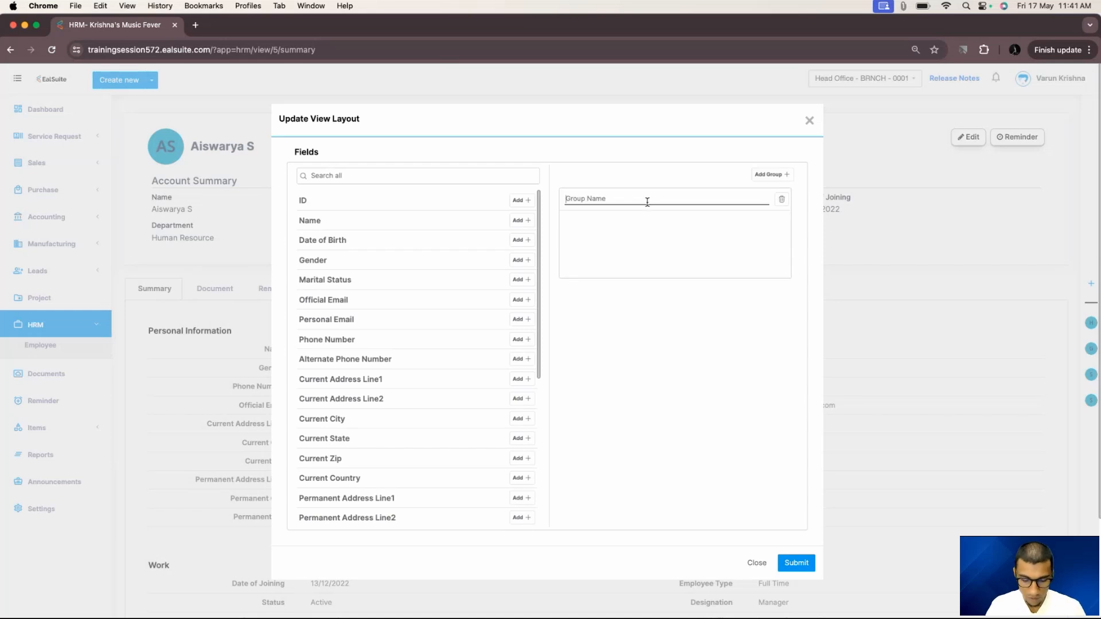
text(Basic Information)
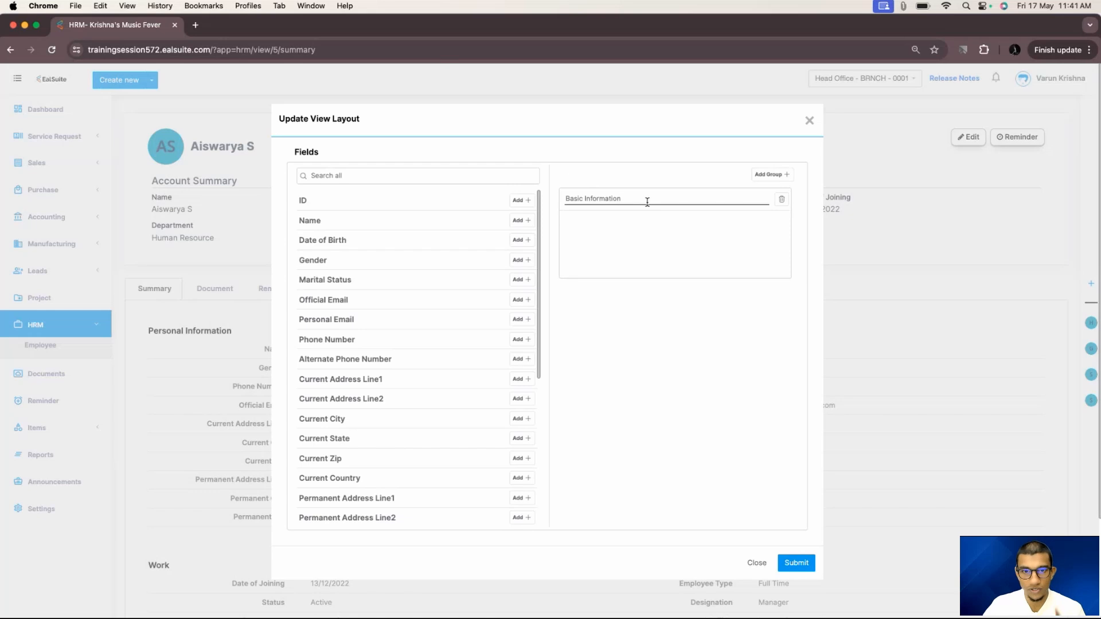
Step: Add Name, Official Email, Department, Designation, Job Title and Status to the Basic Information group and submit the layout
click(520, 222)
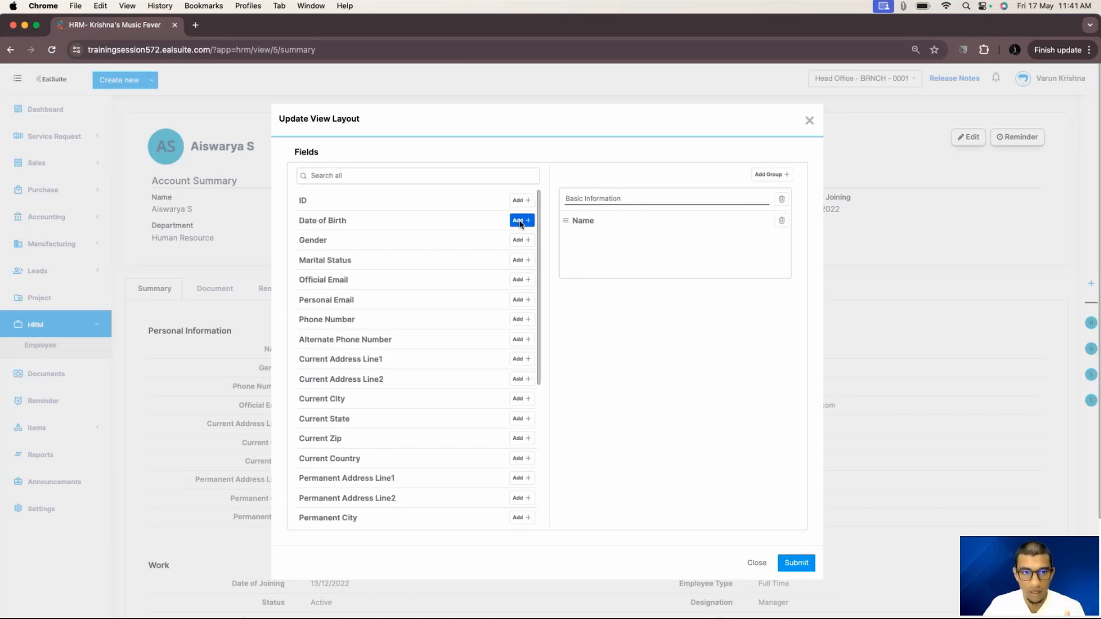
click(518, 280)
scroll(518, 279, down, 5)
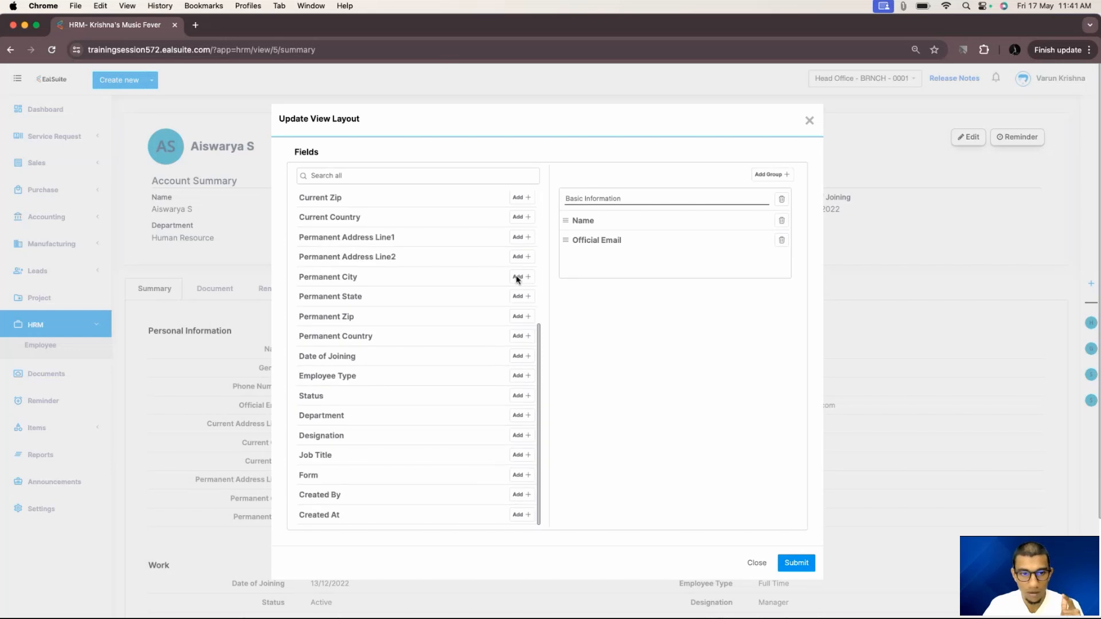
click(521, 415)
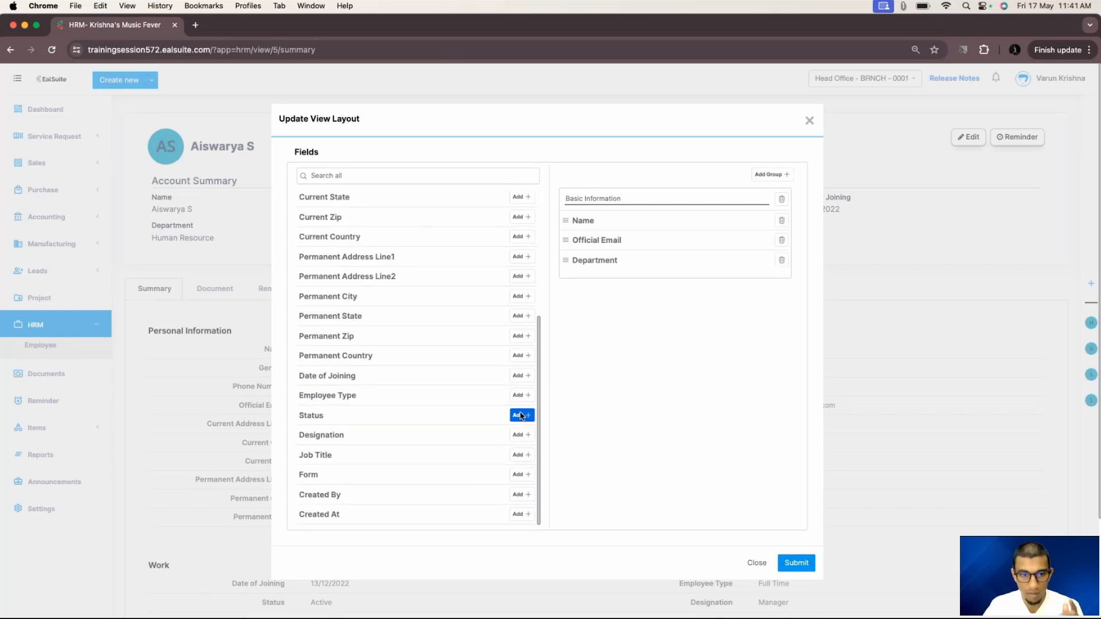
click(518, 436)
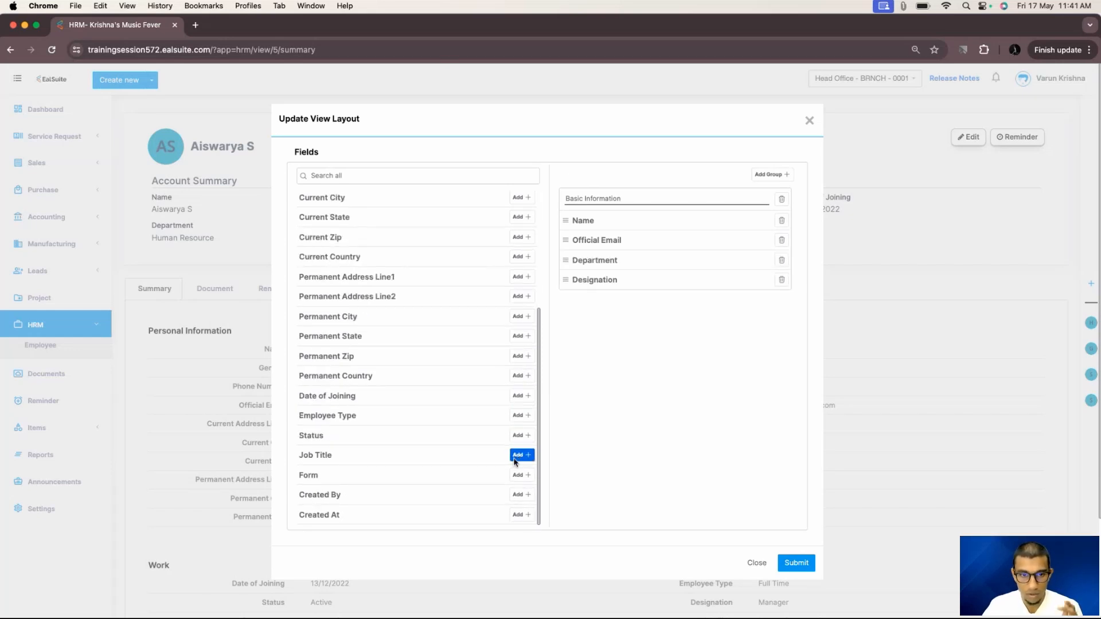
click(516, 456)
click(518, 455)
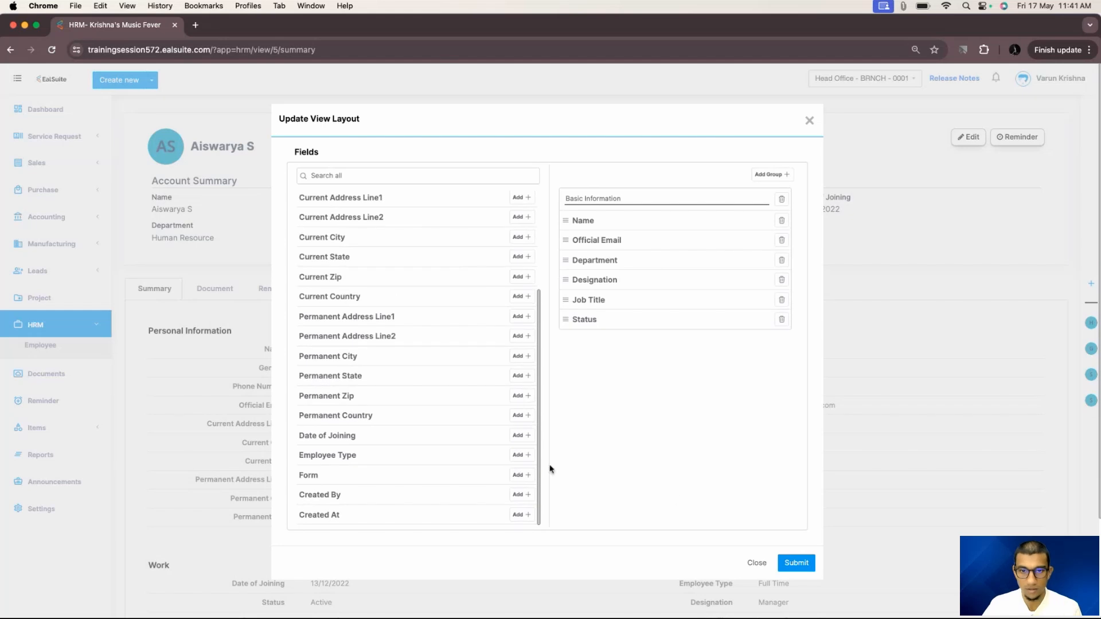
click(797, 562)
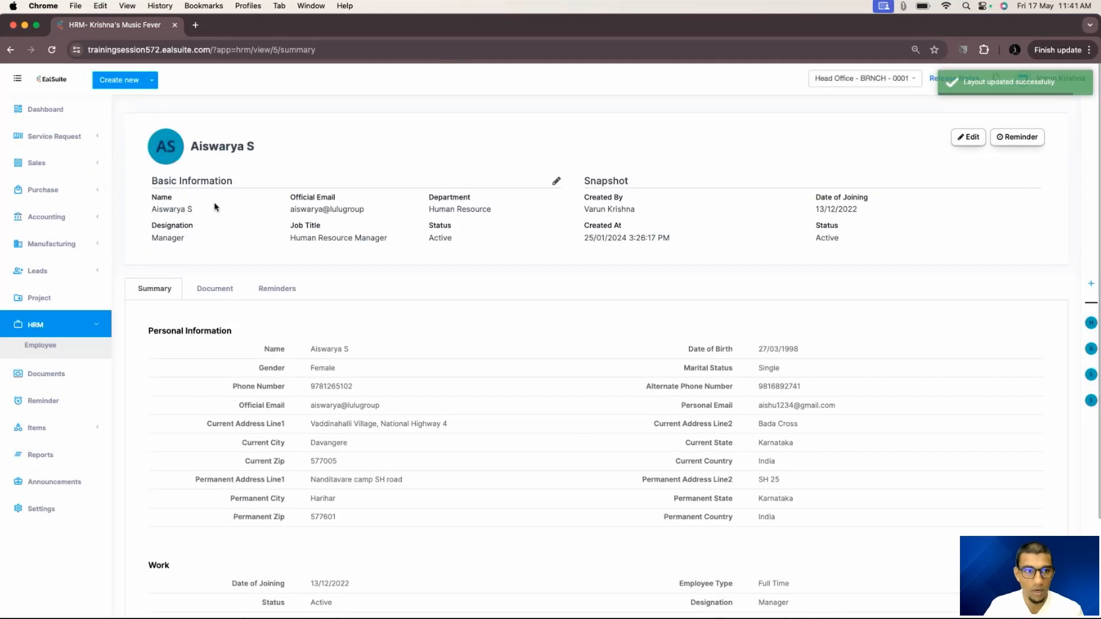
drag(153, 180, 260, 180)
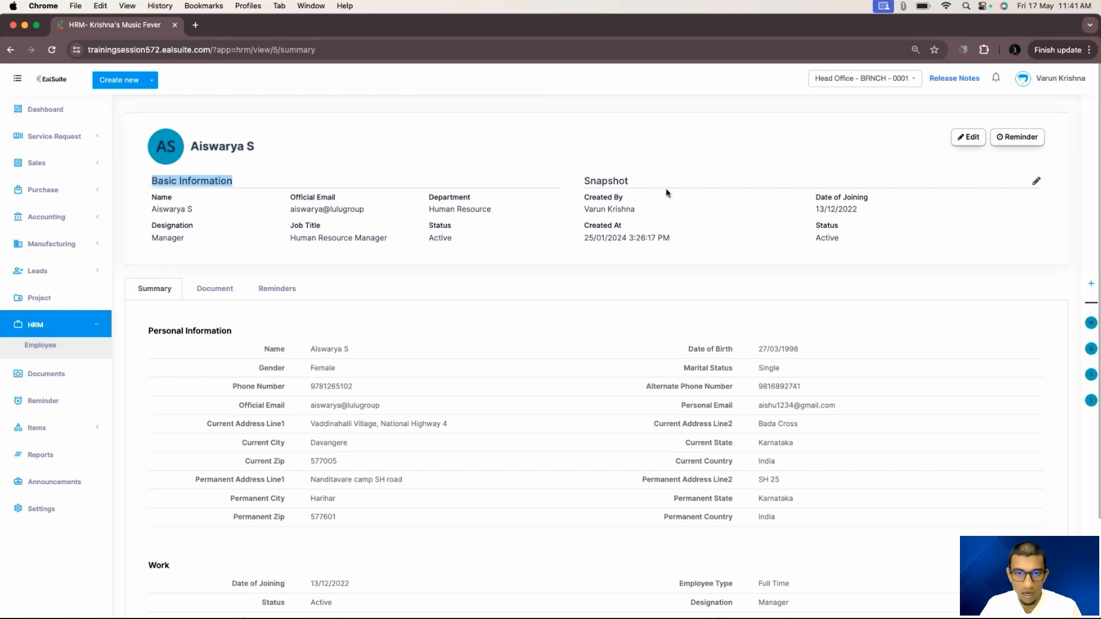
Step: Open the Snapshot group's view layout and remove the Status and Created By fields
click(1037, 183)
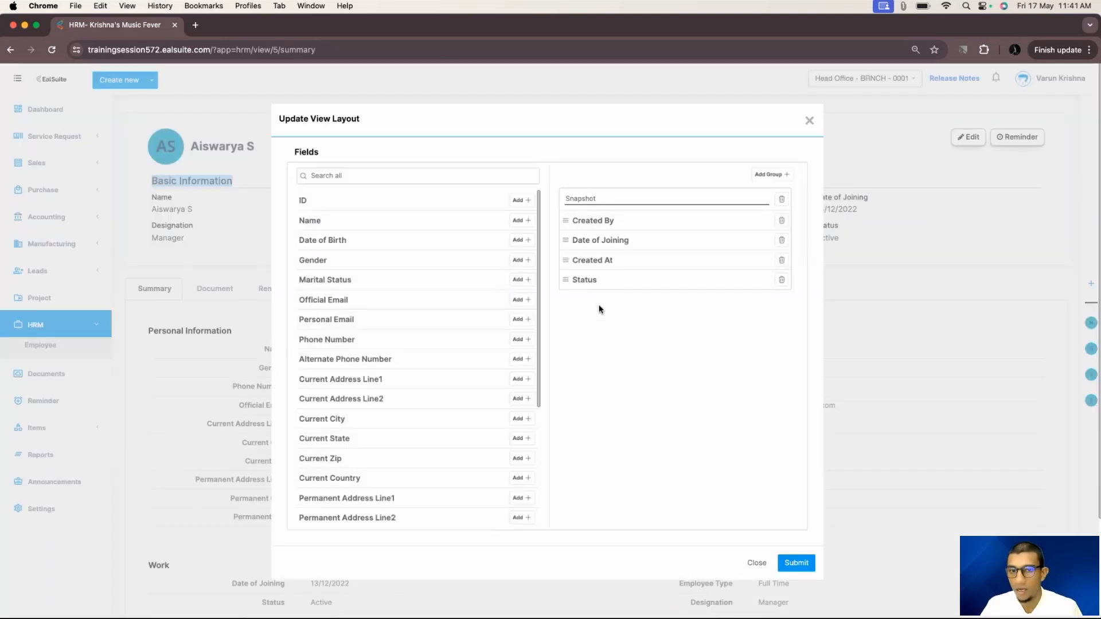
click(782, 281)
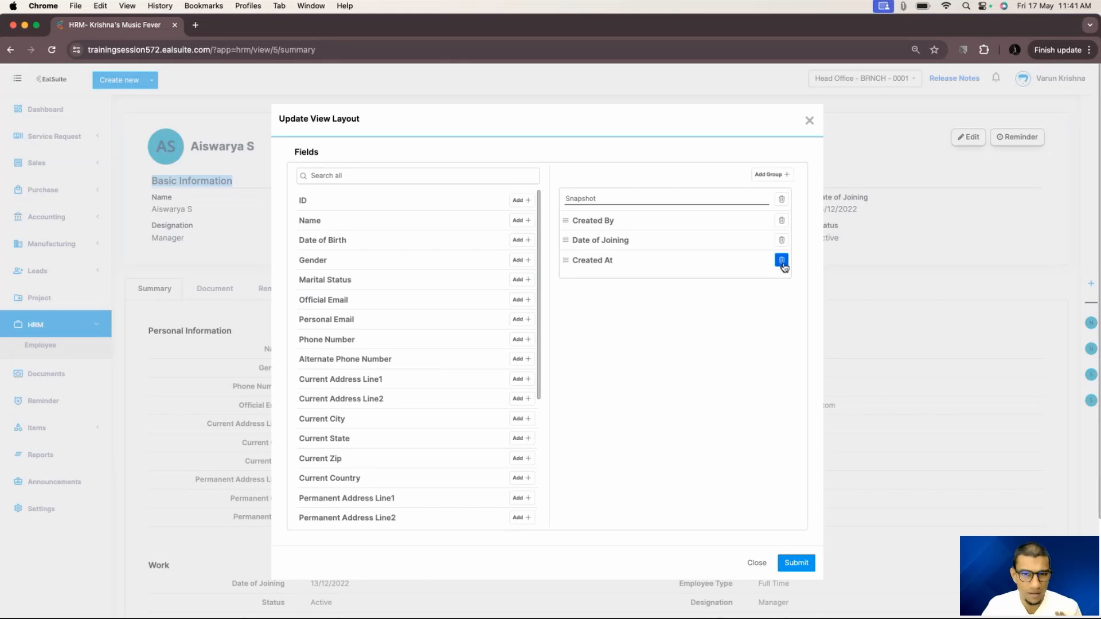
click(781, 222)
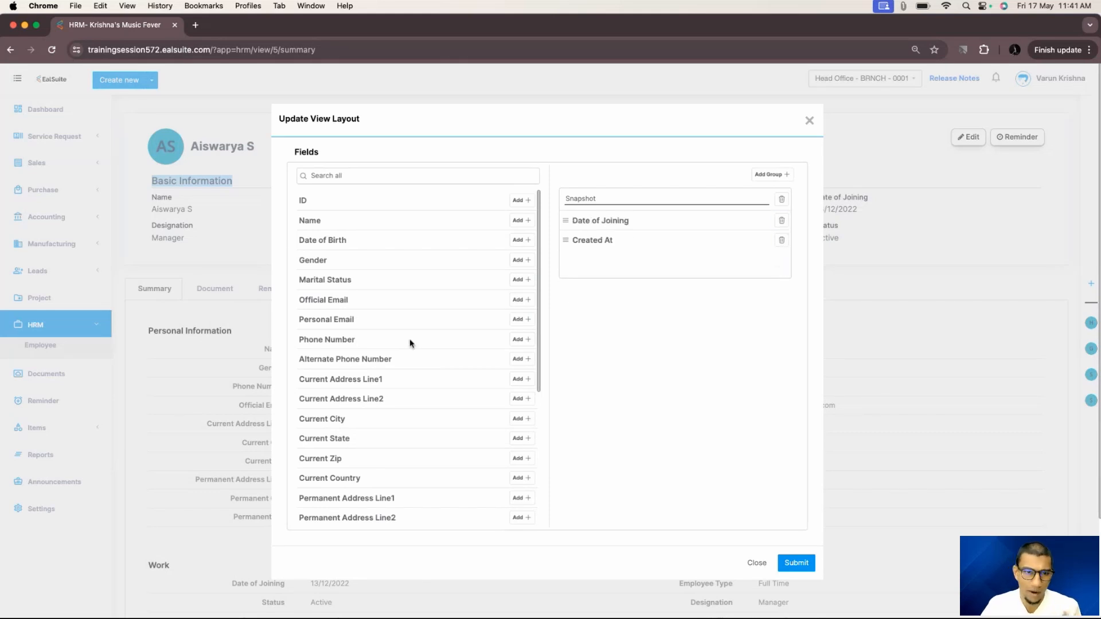
Step: Add the Personal Email and Phone Number fields to the Snapshot group and submit the layout
click(519, 321)
click(519, 321)
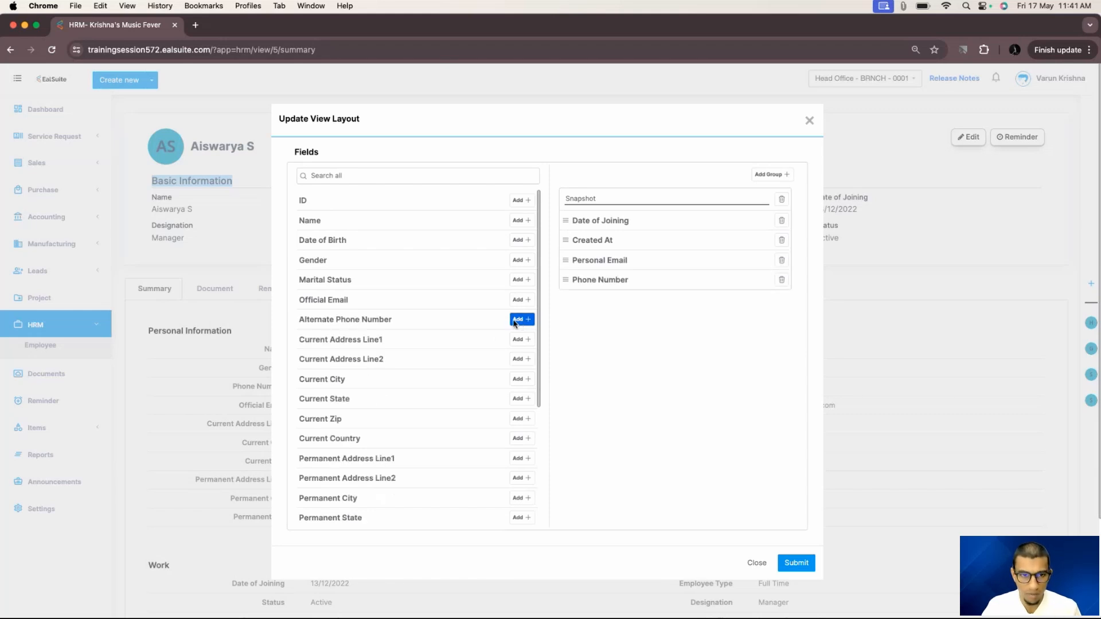
scroll(425, 369, down, 5)
click(813, 564)
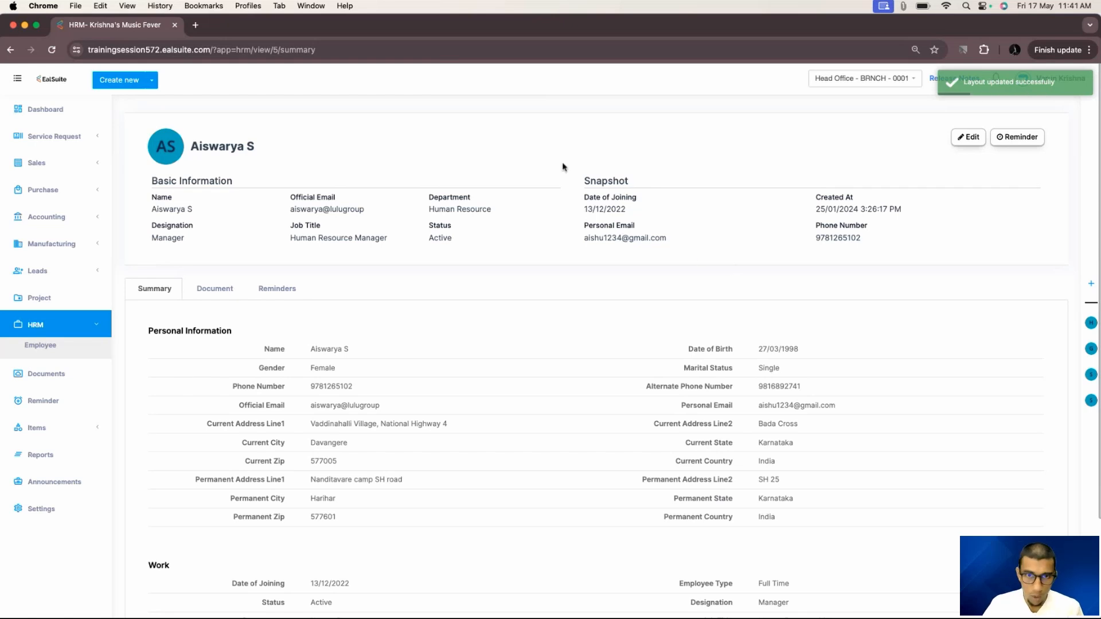
Step: Review the employee's Snapshot group and the Personal Information, Work and Account Core Details sections of the summary
drag(584, 181, 631, 182)
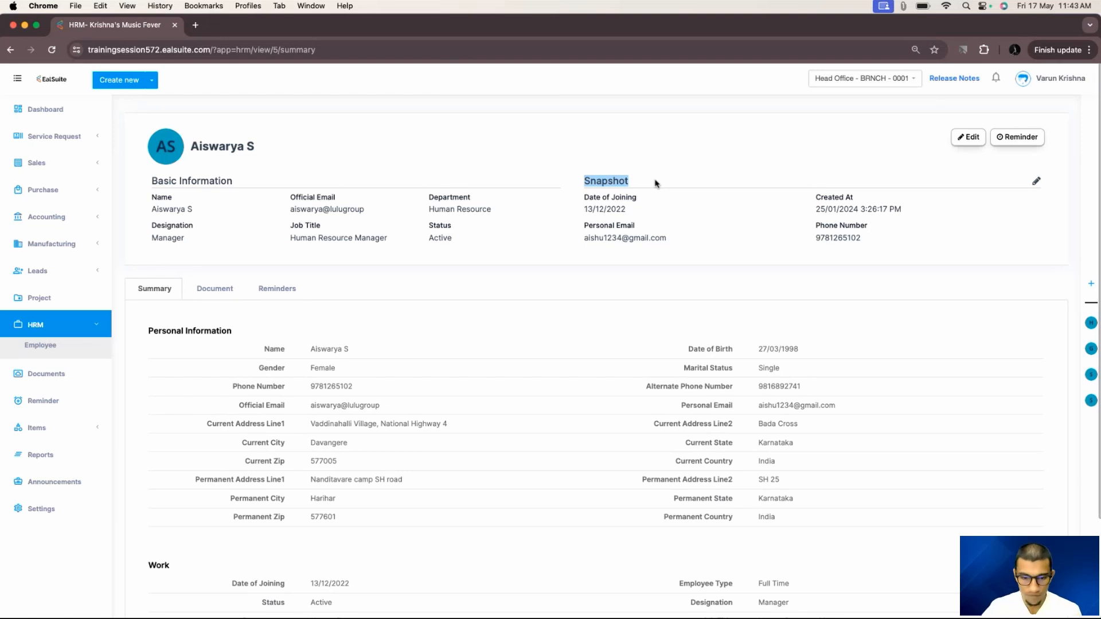
click(651, 182)
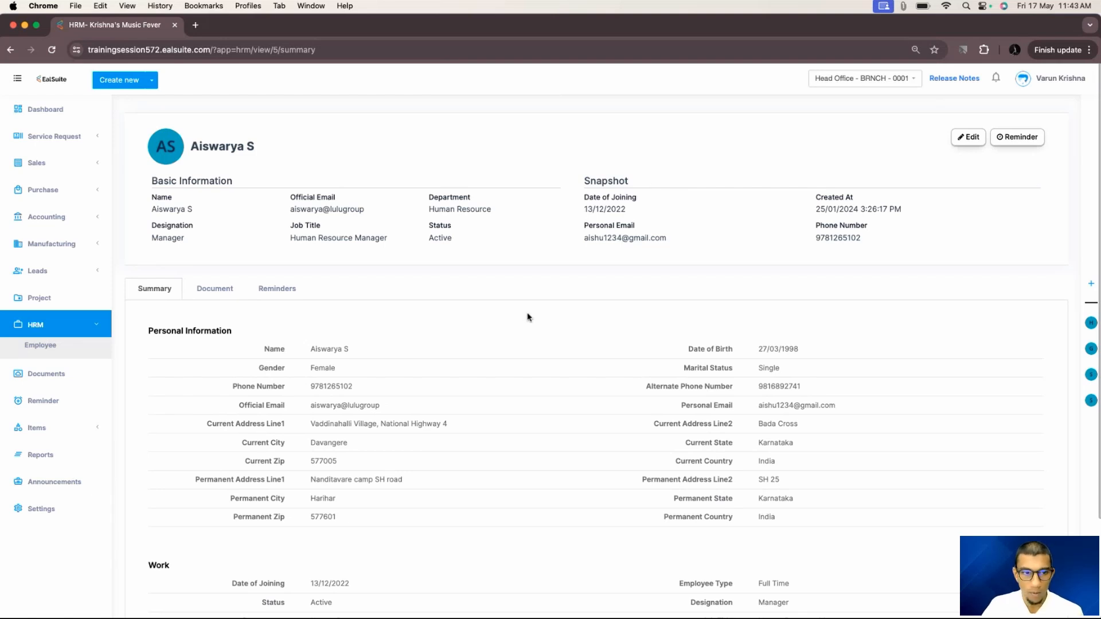
scroll(530, 318, down, 3)
drag(150, 253, 272, 253)
click(273, 254)
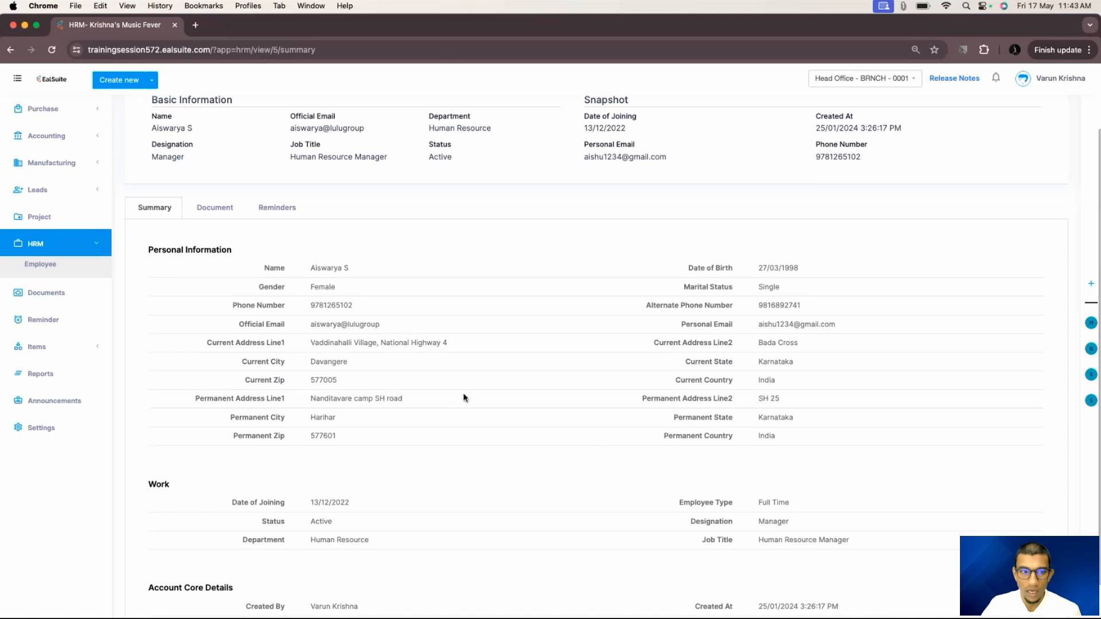
scroll(374, 387, down, 2)
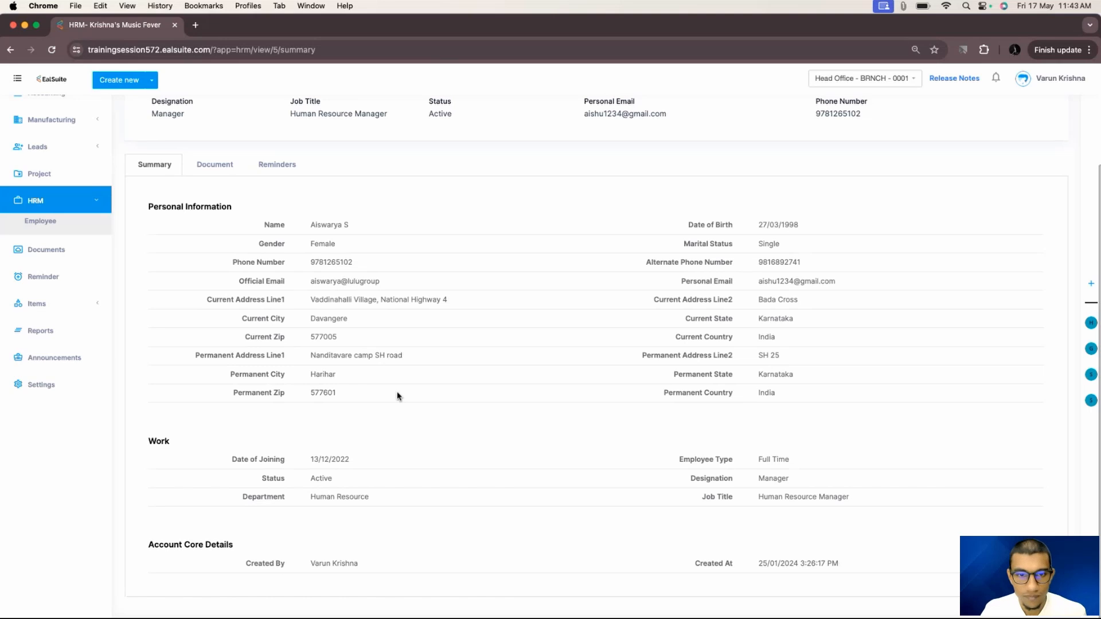
scroll(398, 396, up, 3)
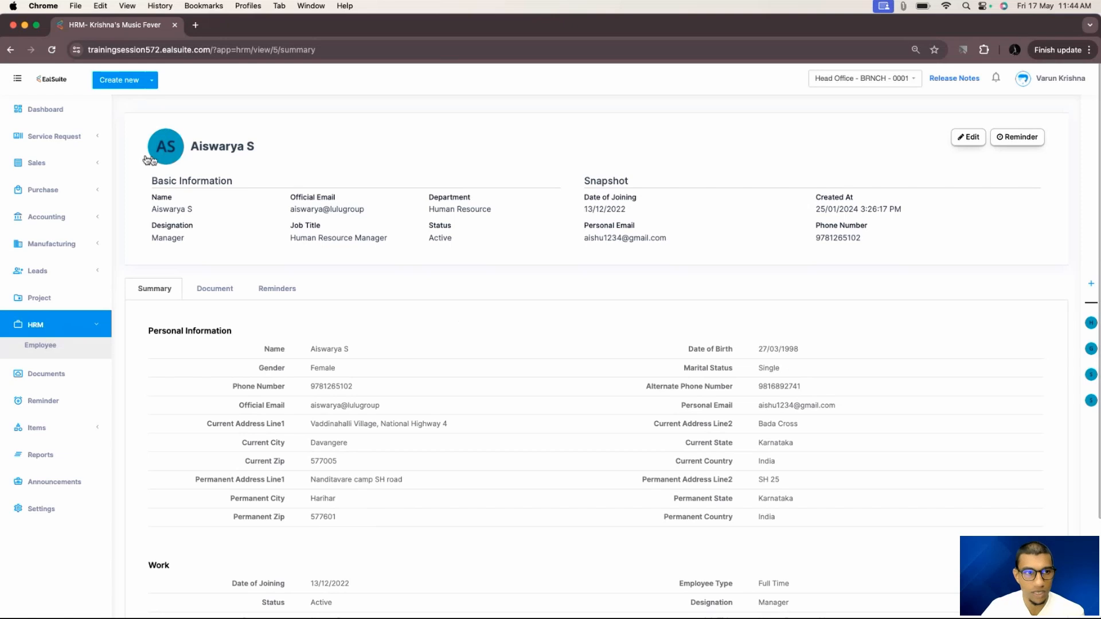
Step: Leave the employee record for the dashboard and close the browser window
click(81, 113)
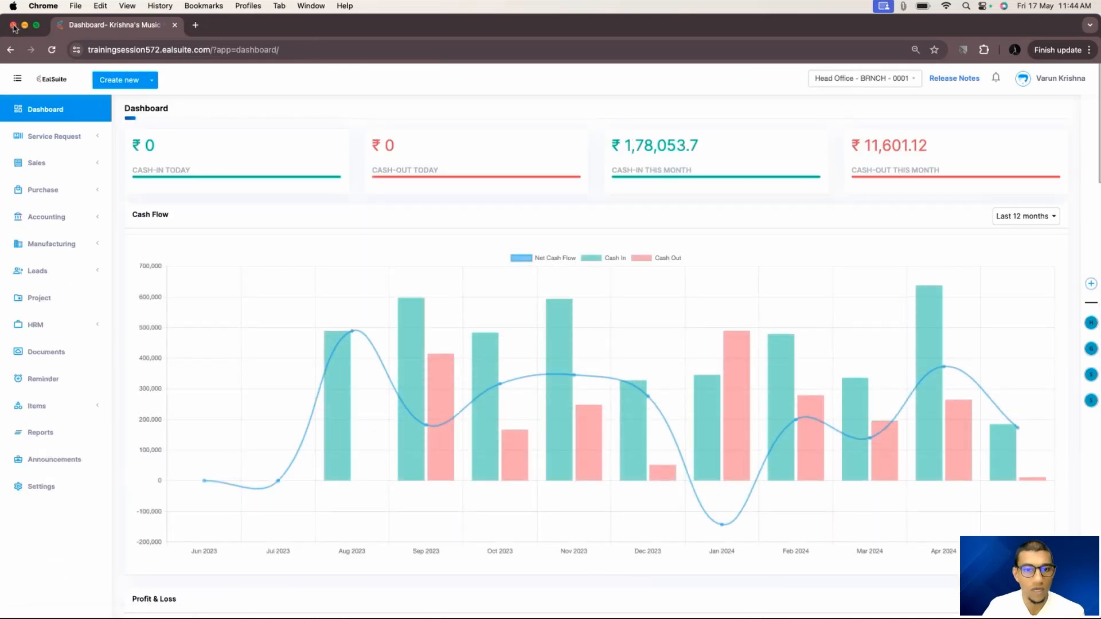
click(13, 25)
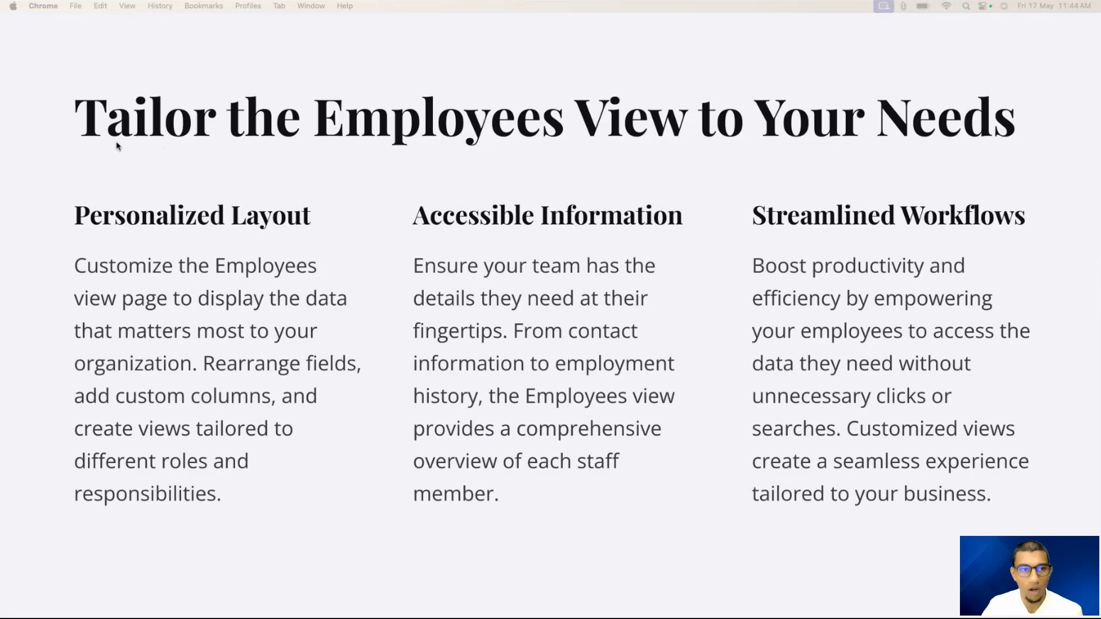
click(237, 485)
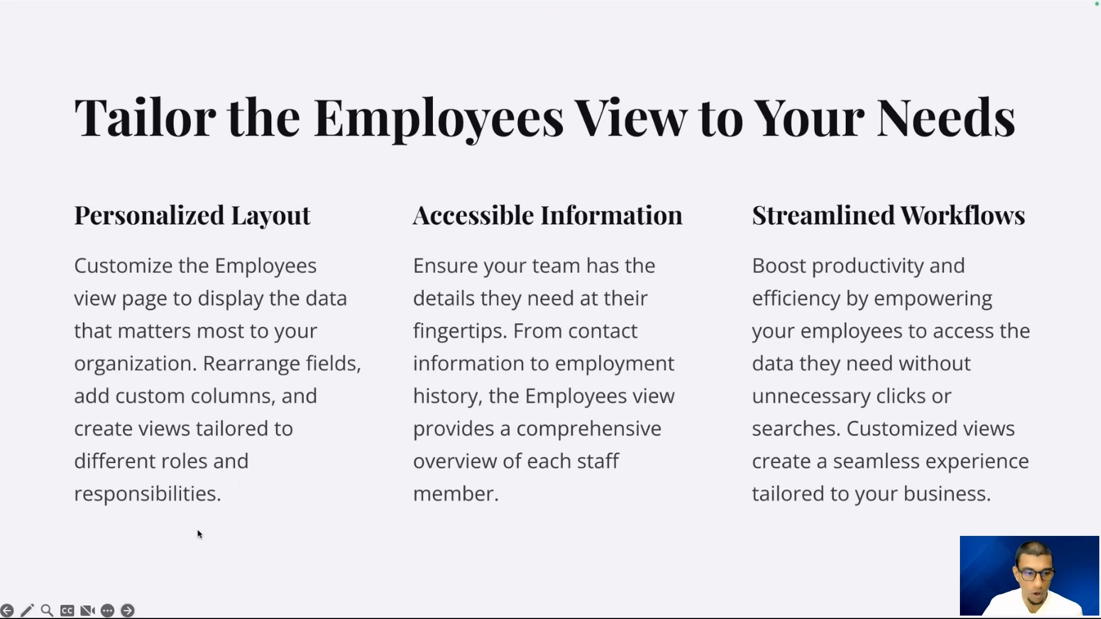
click(127, 611)
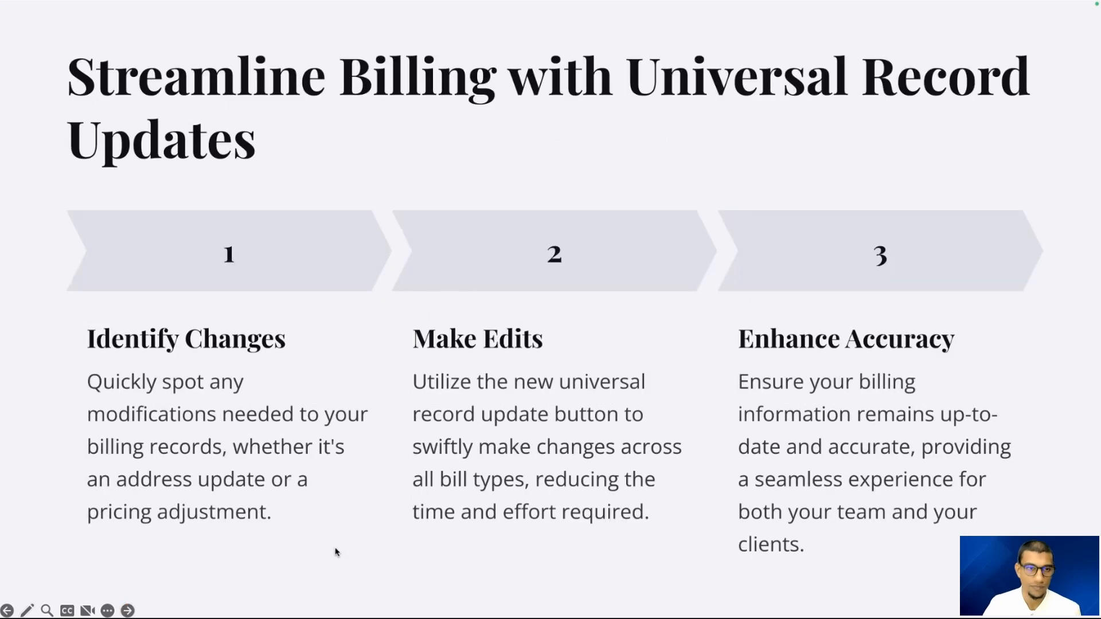
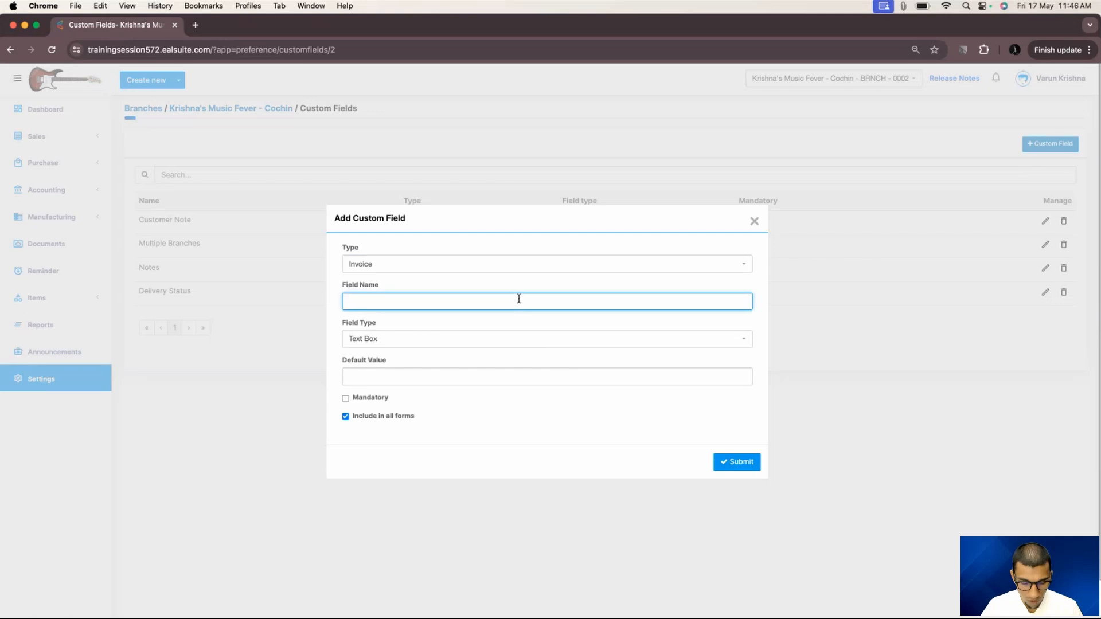
Step: Name the new invoice custom field "Project Status" and set its field type to Drop Down
text(Projec)
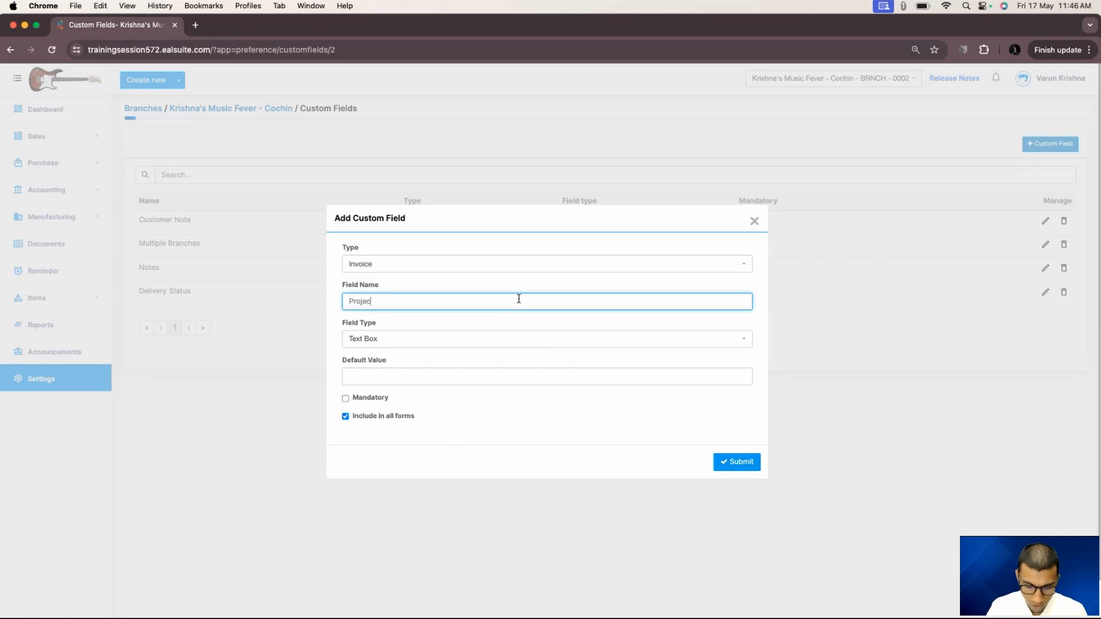
text(t Status)
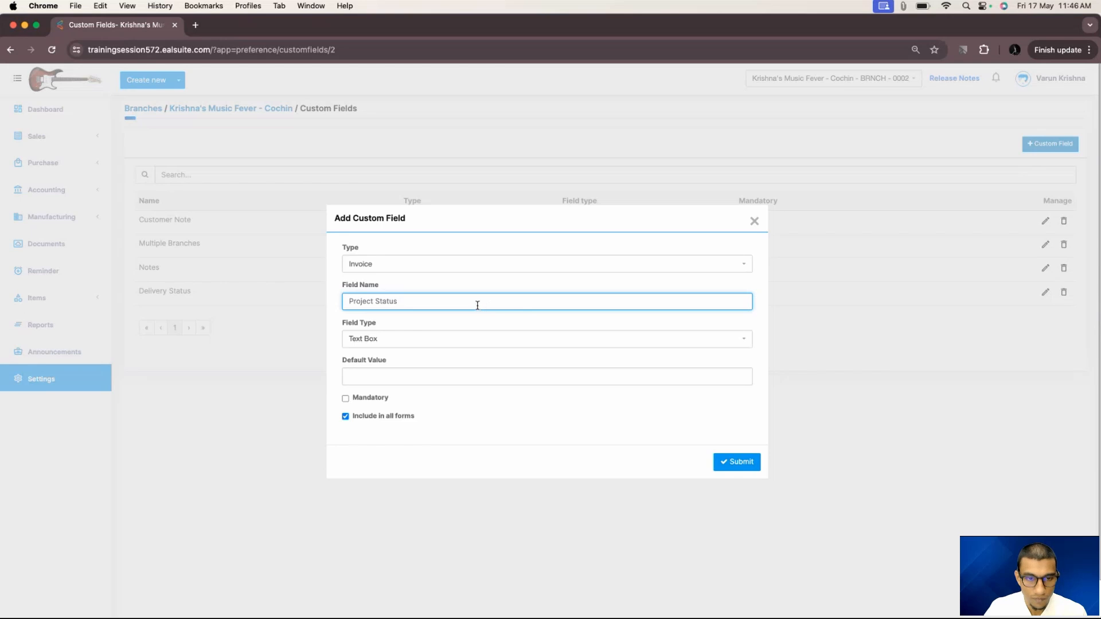
click(432, 344)
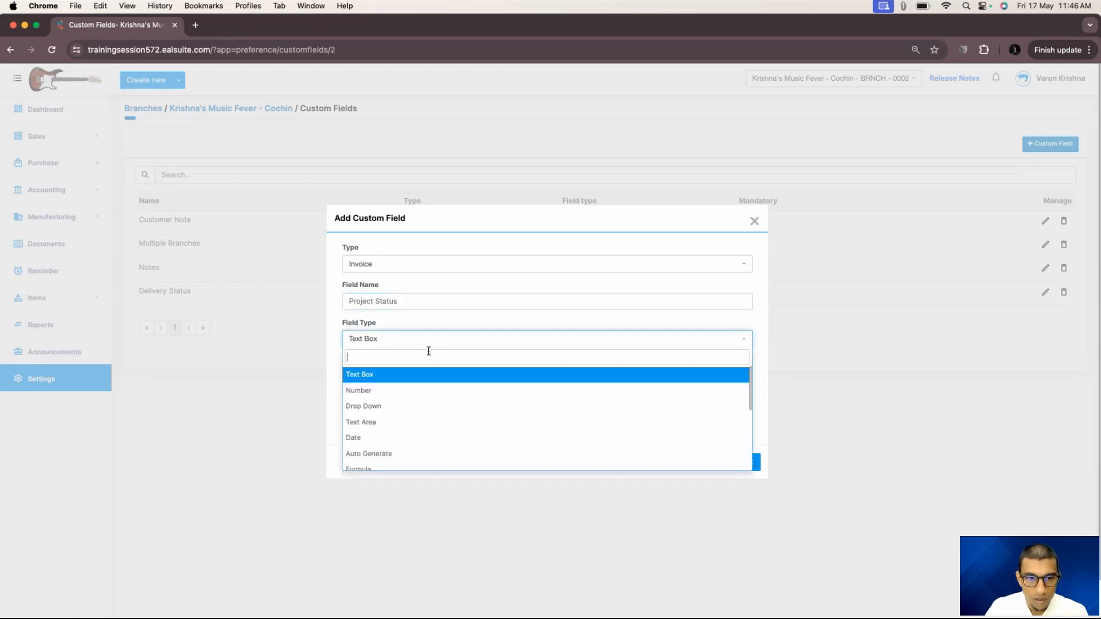
click(403, 407)
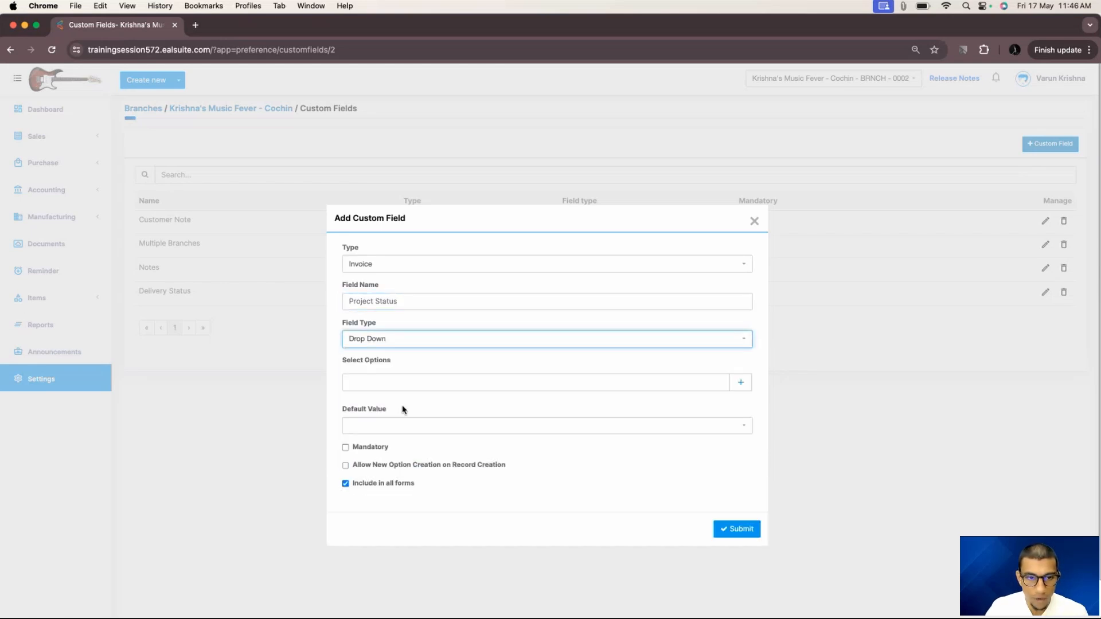
Step: Add two more option rows to the drop-down field and enter "Pending" as the first option
click(741, 385)
click(741, 385)
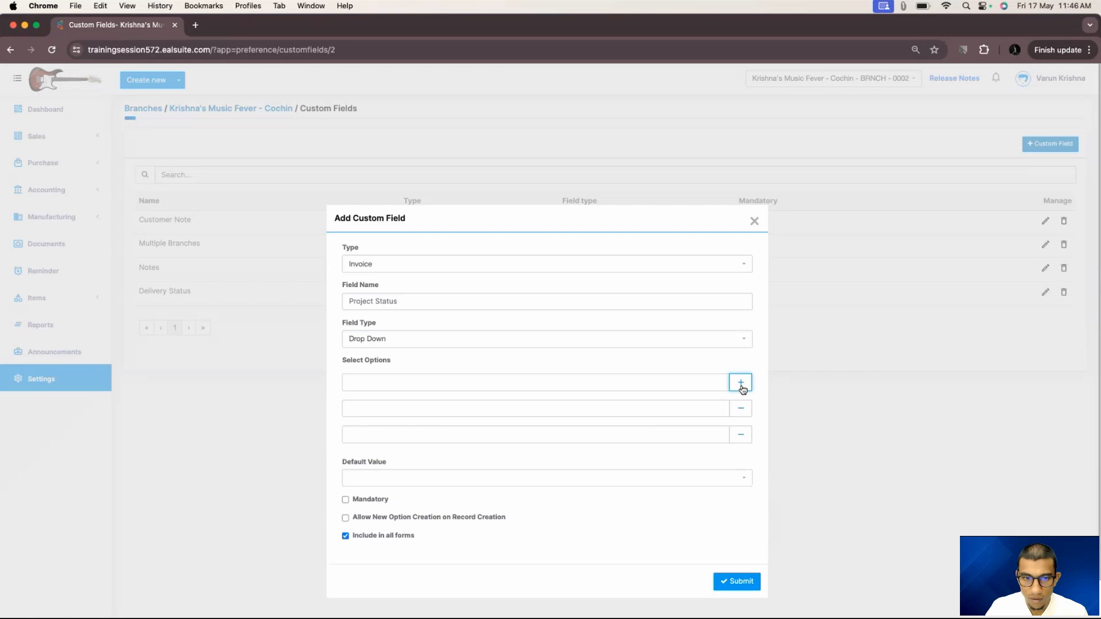
click(497, 383)
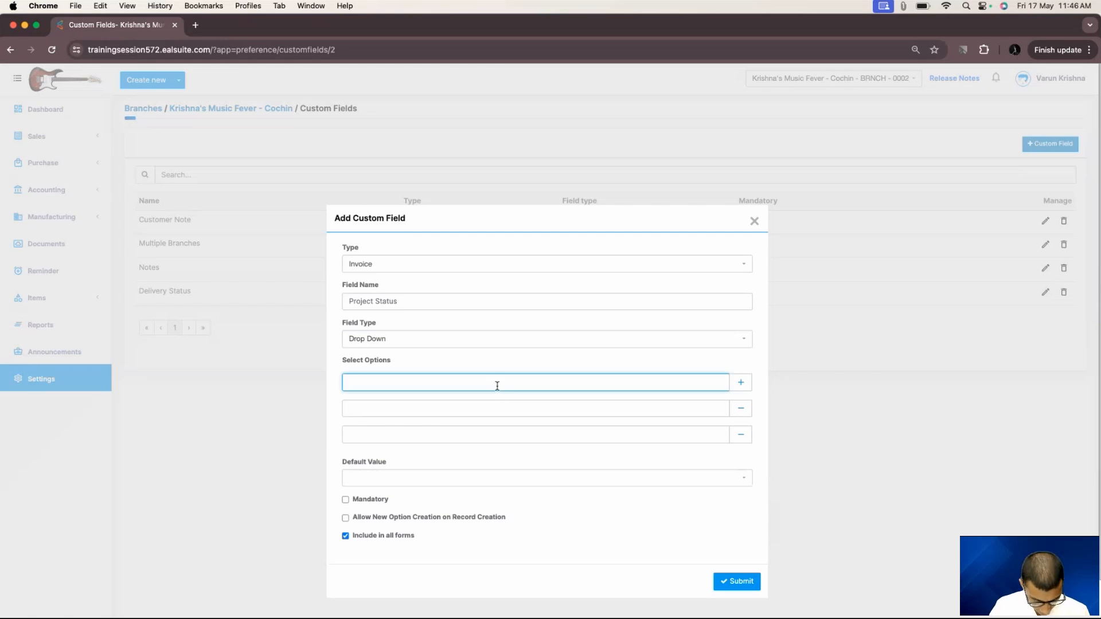
text(Pro)
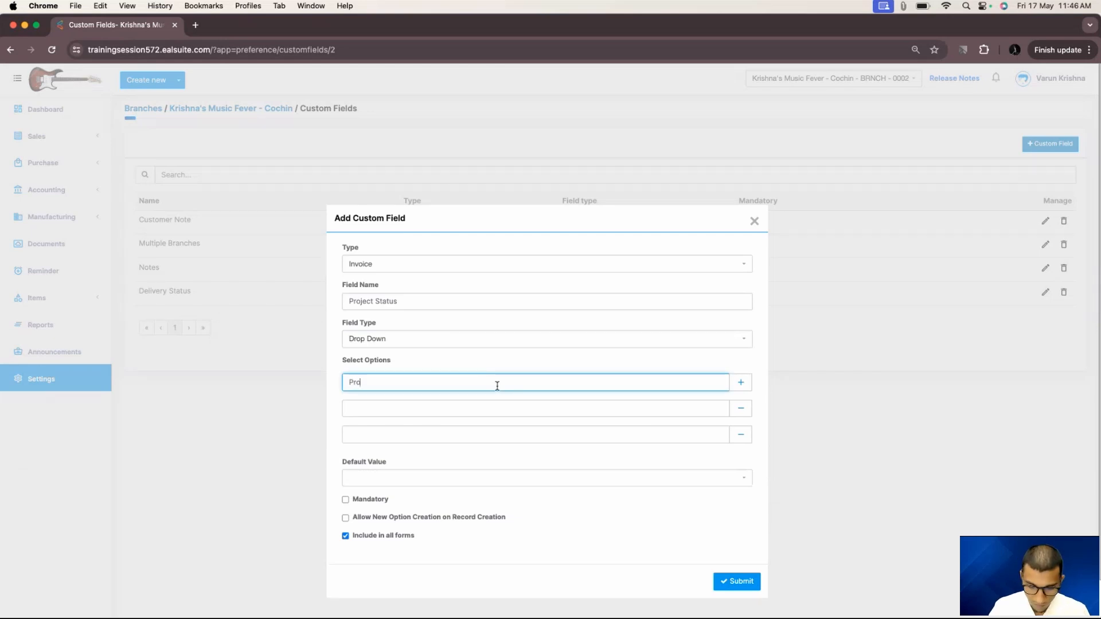
key(BackSpace)
key(BackSpace)
key(BackSpace)
text(Pending)
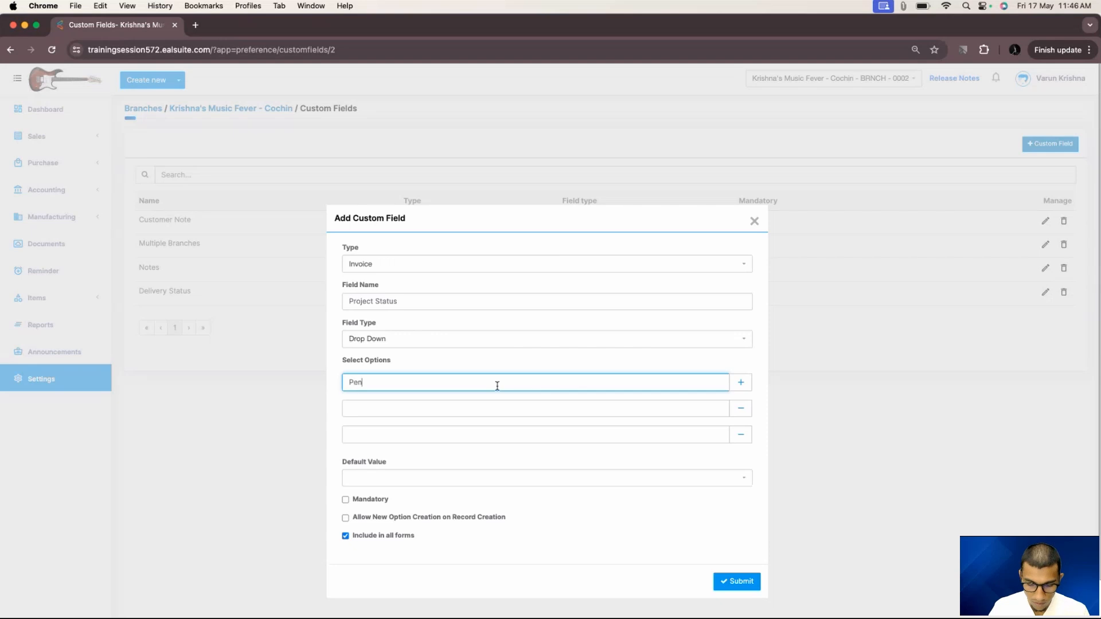
Step: Enter "initiated" and "On-Hold" as the second and third options, adding a fourth option row
click(497, 412)
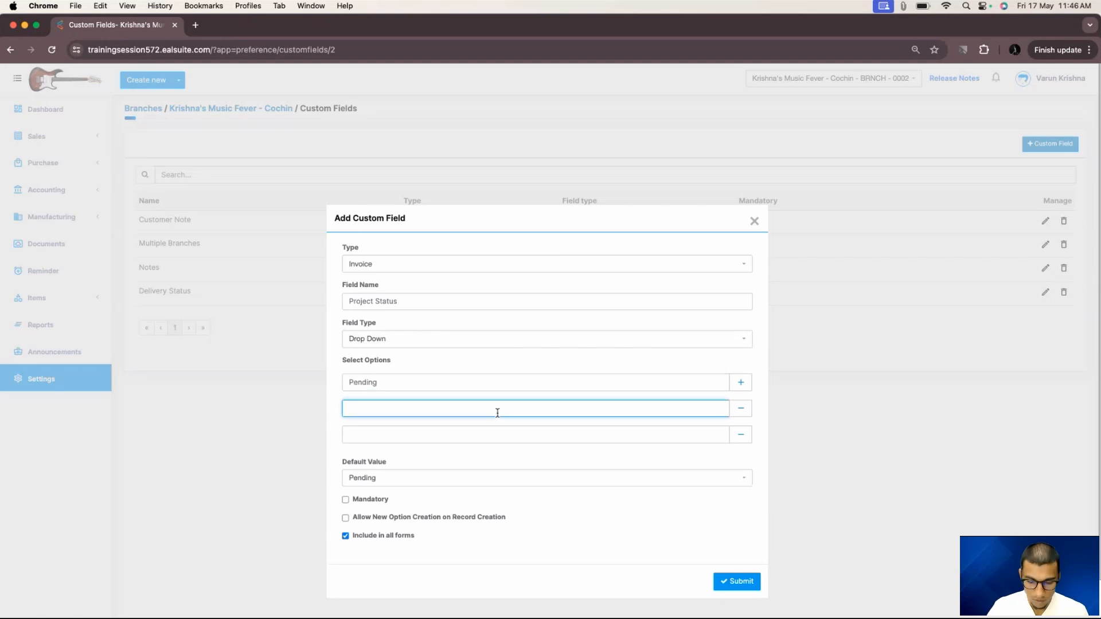
text(ini)
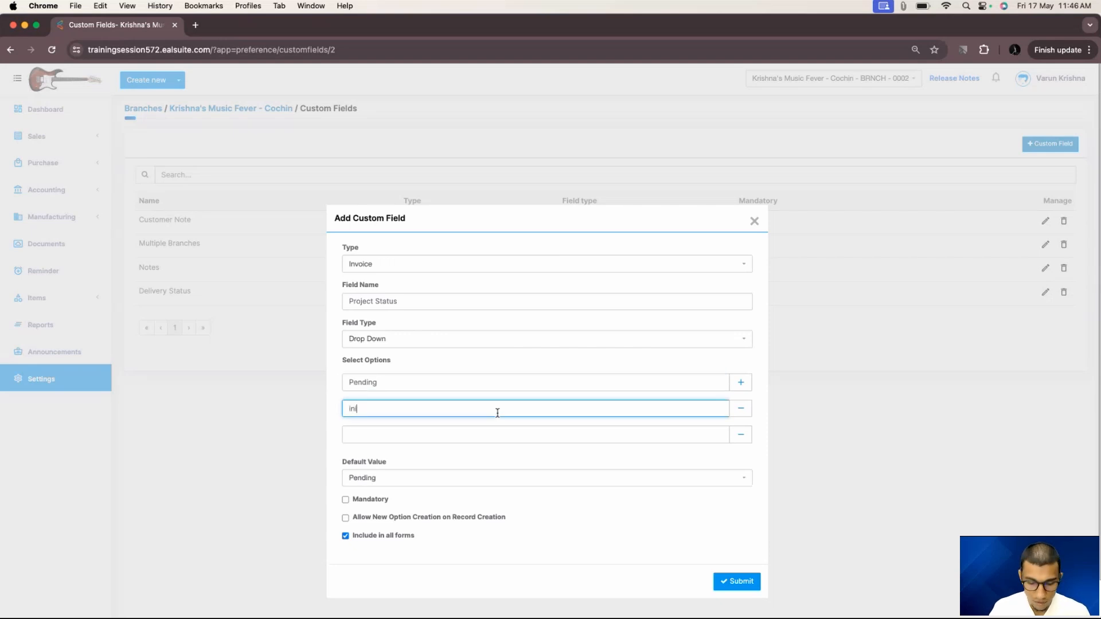
text(tia)
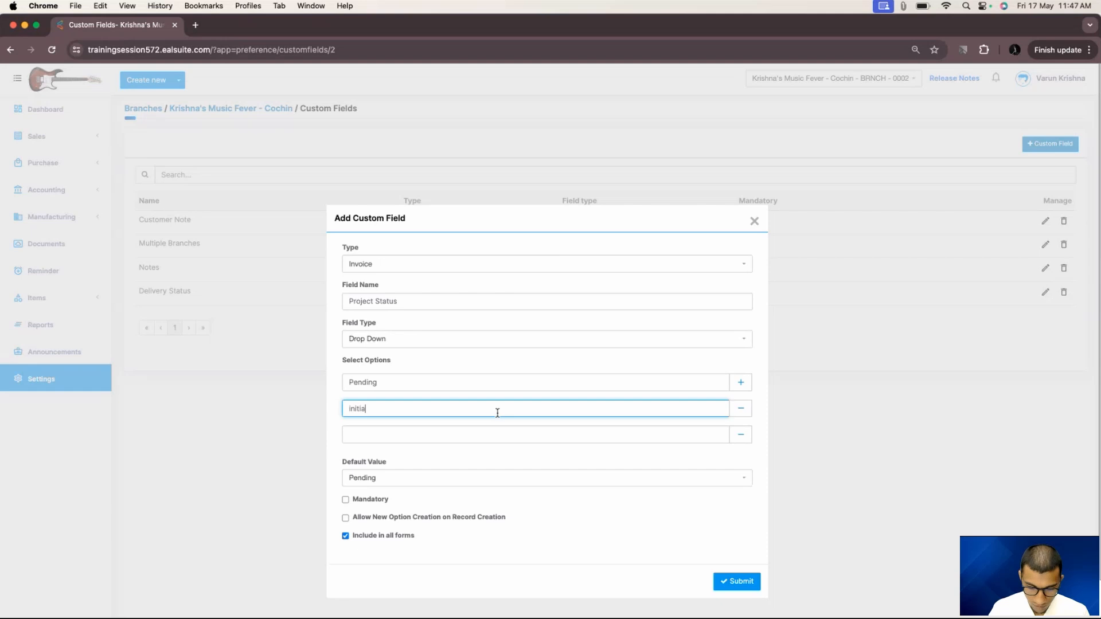
text(ted)
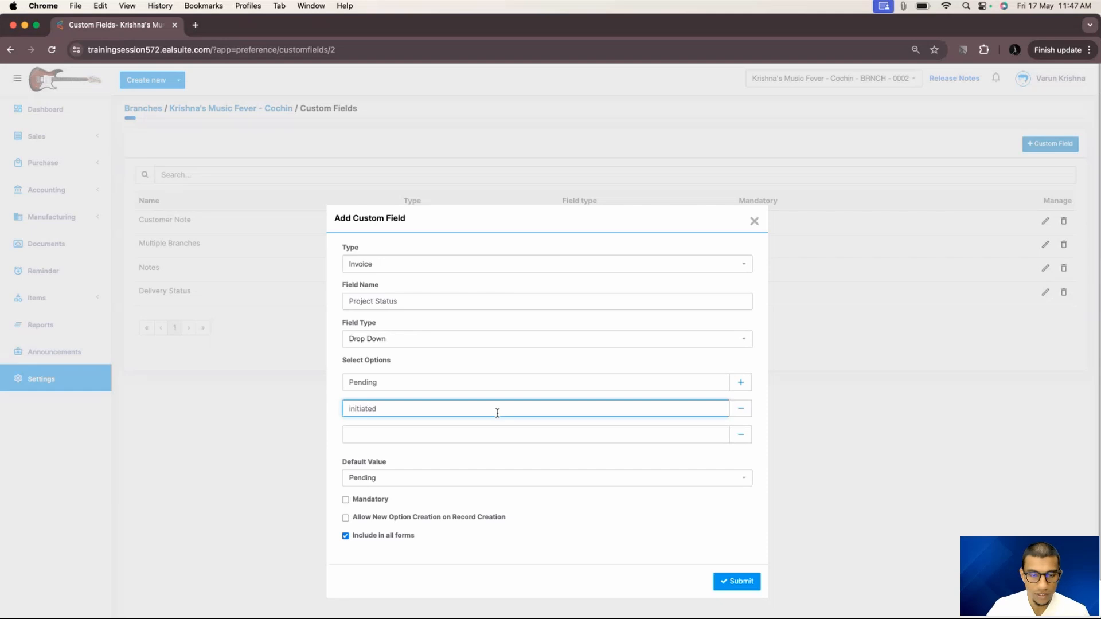
click(741, 382)
click(597, 438)
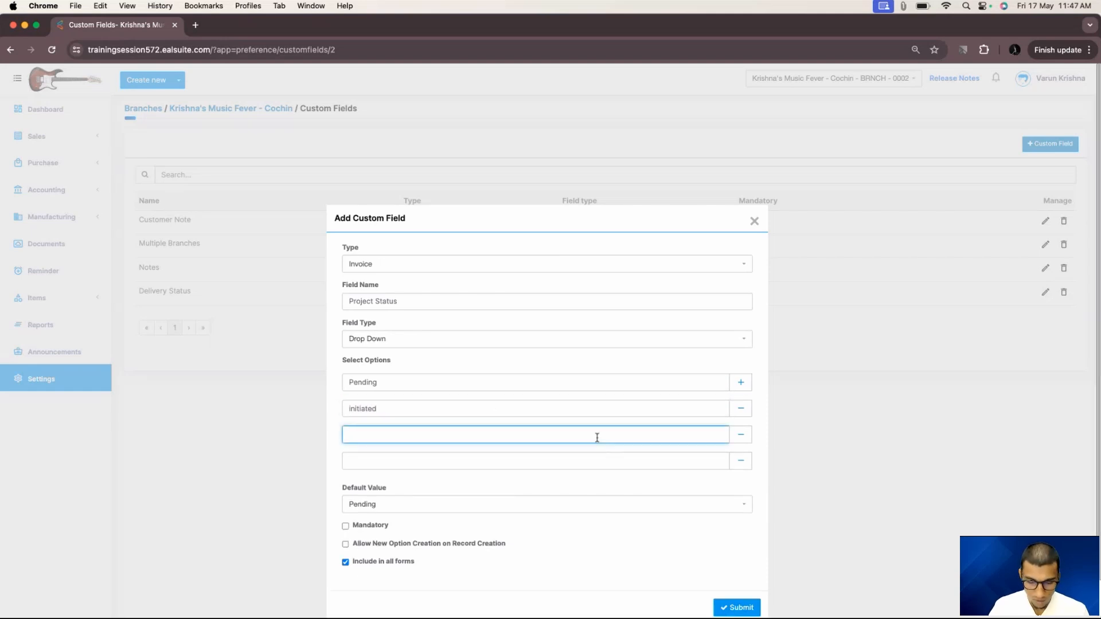
text(On-Hold)
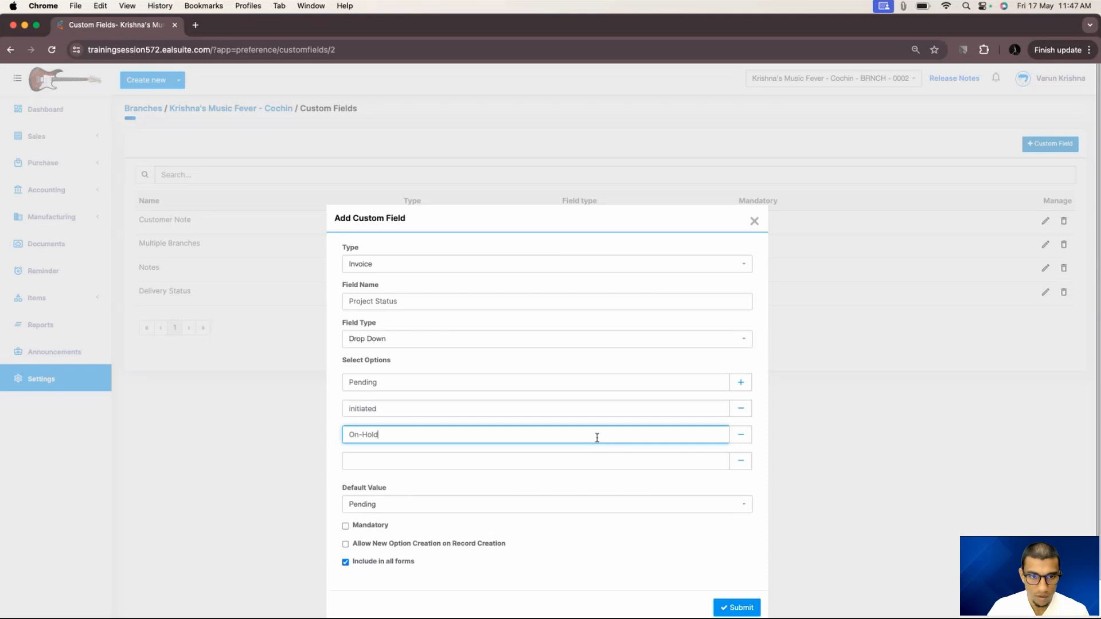
Step: Capitalize the second drop-down option so it reads "Initiated"
click(350, 415)
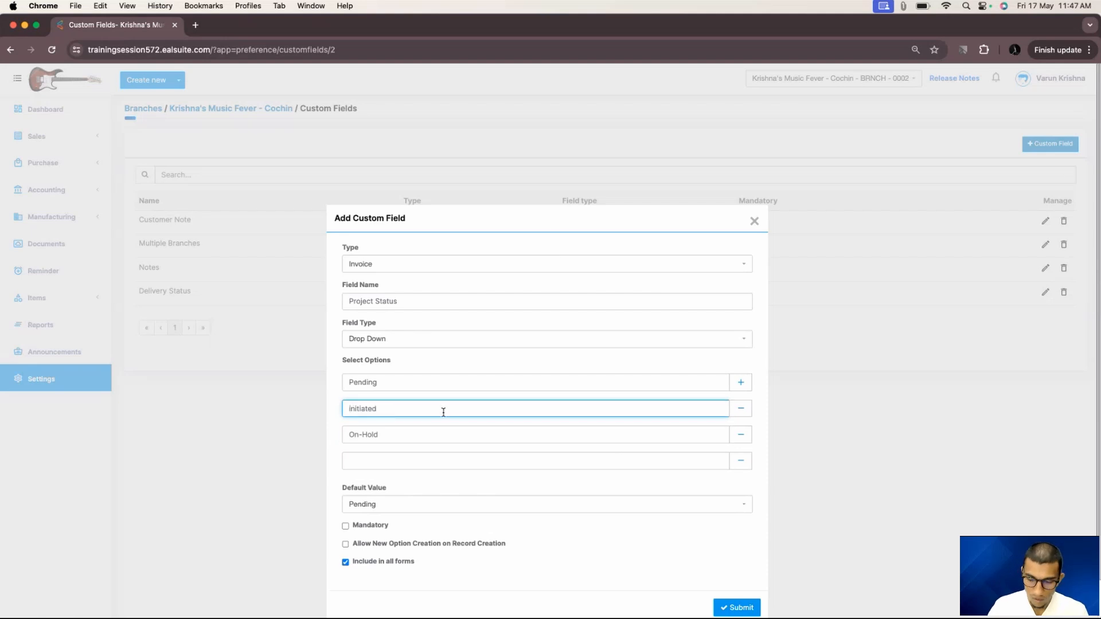
key(Delete)
text(I)
Step: Enter "Completed" as the fourth option and submit the Project Status custom field
click(409, 457)
text(C)
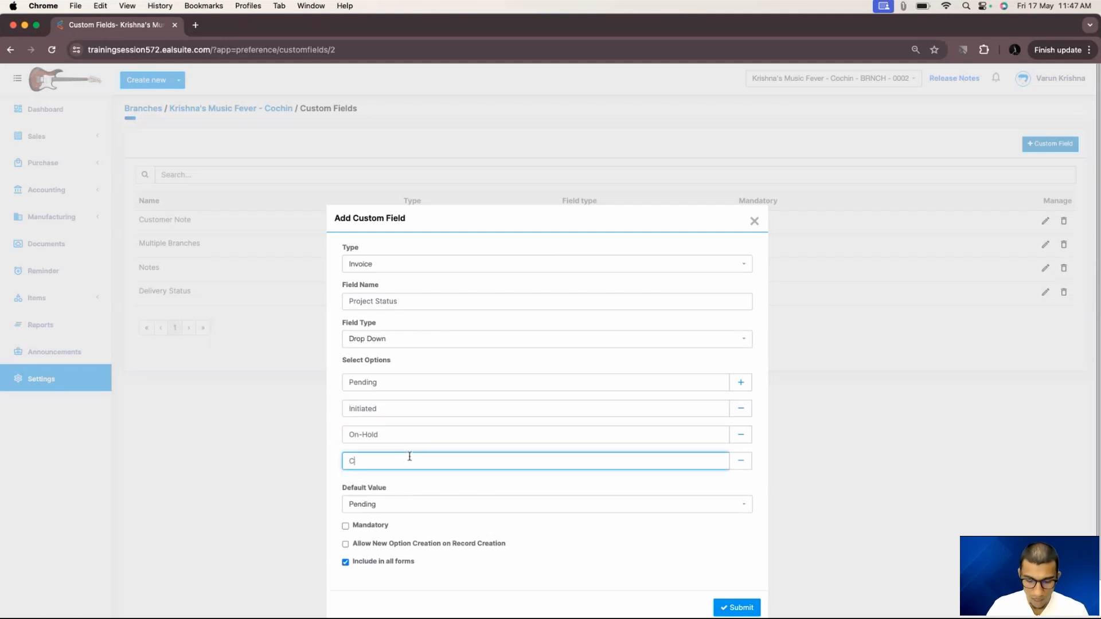
text(om-Ite)
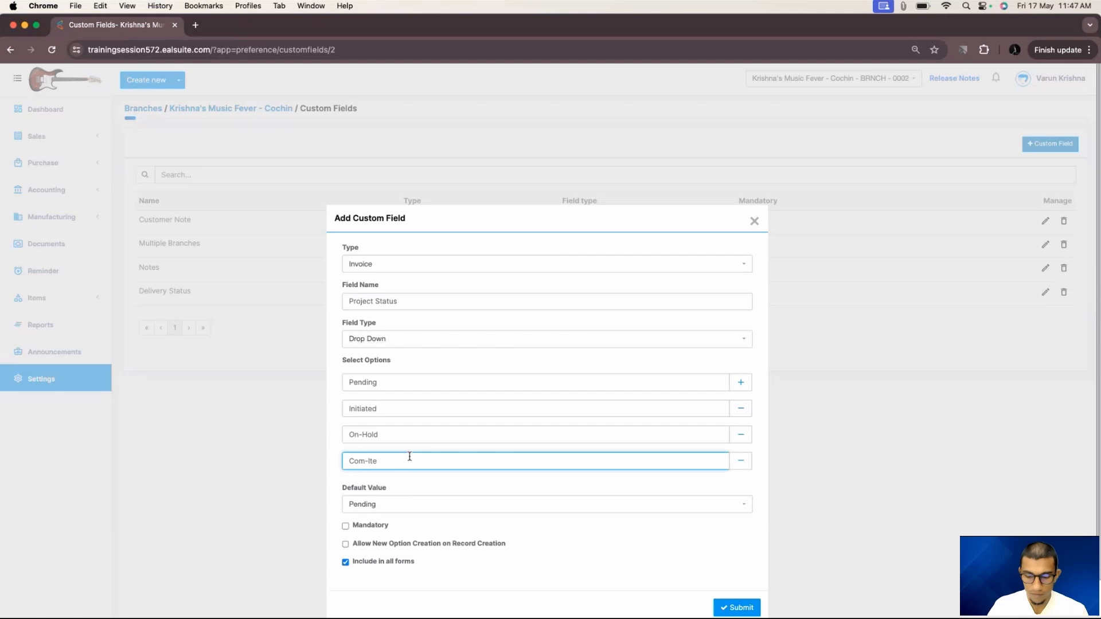
key(BackSpace)
key(BackSpace)
key(BackSpace)
key(BackSpace)
text(pleted)
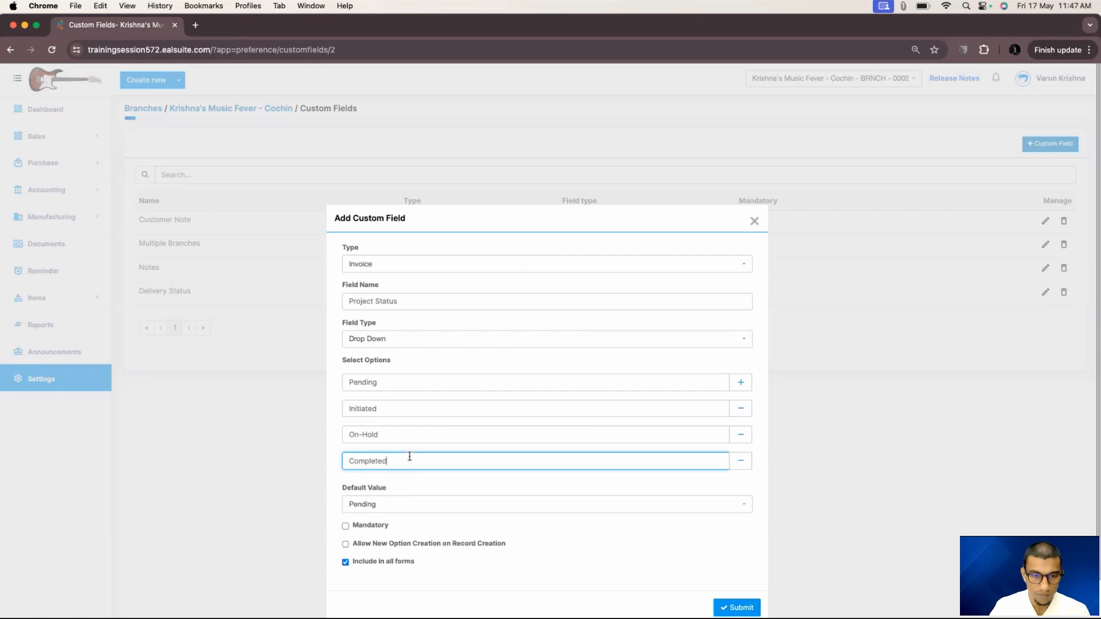
click(497, 250)
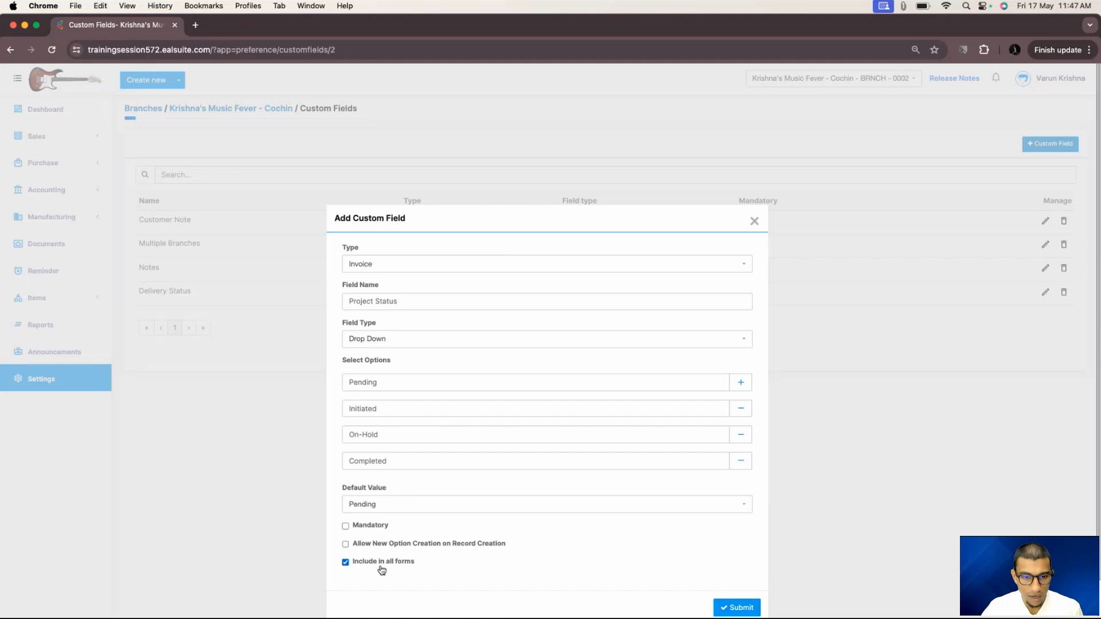
click(737, 608)
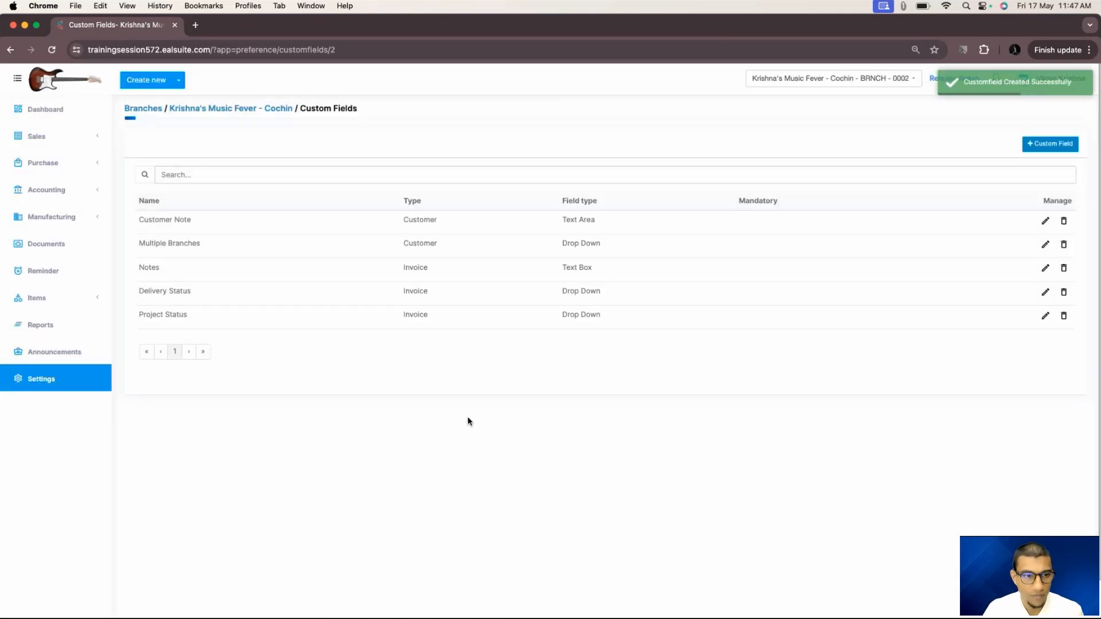
Step: Open Invoice Template 1 from the Cochin branch's Template Builder V2 settings in a separate browser tab
drag(140, 315, 189, 315)
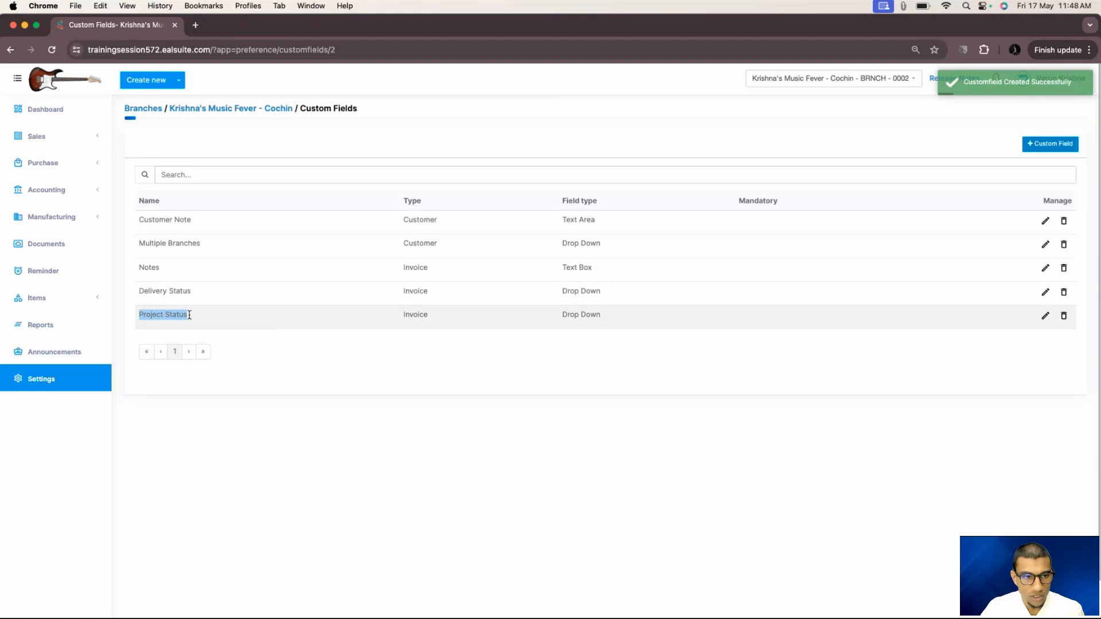
click(263, 352)
super+click(95, 379)
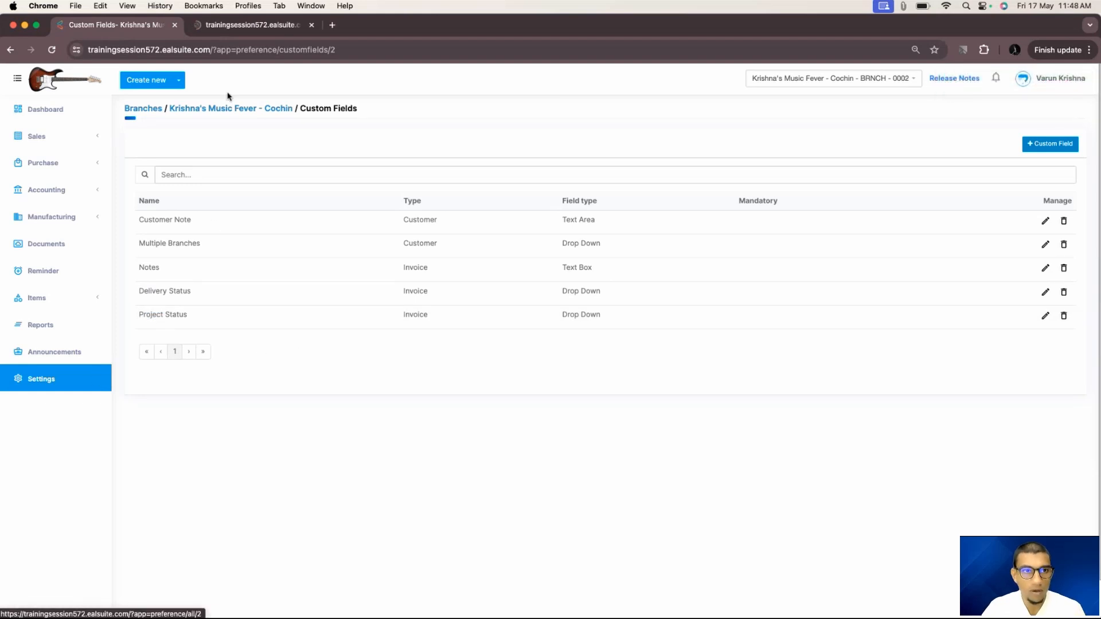
click(241, 26)
click(175, 185)
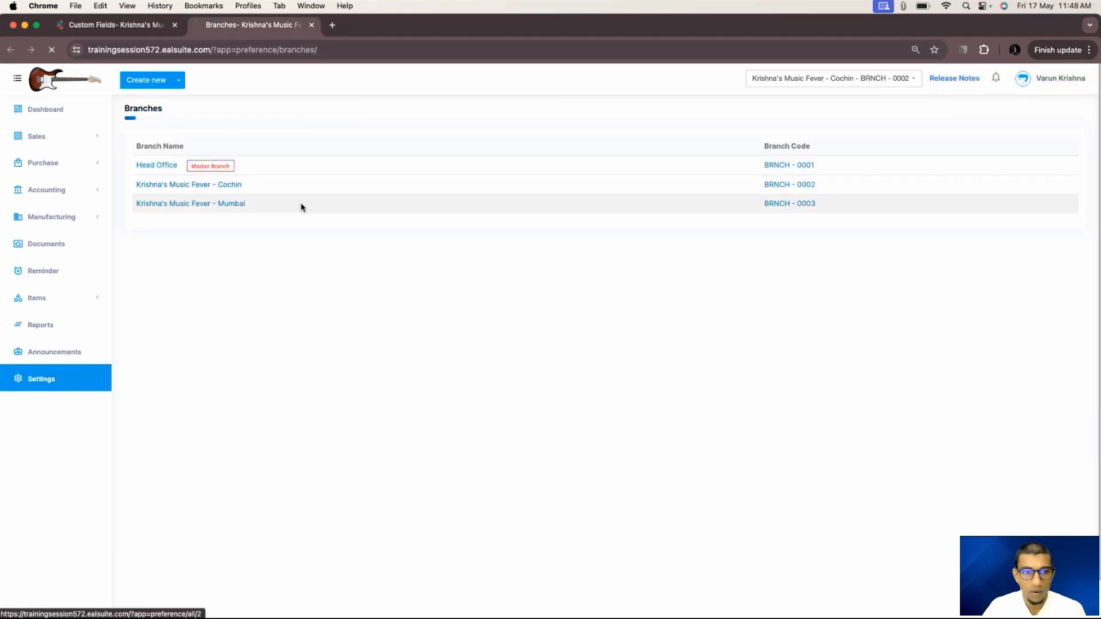
click(816, 248)
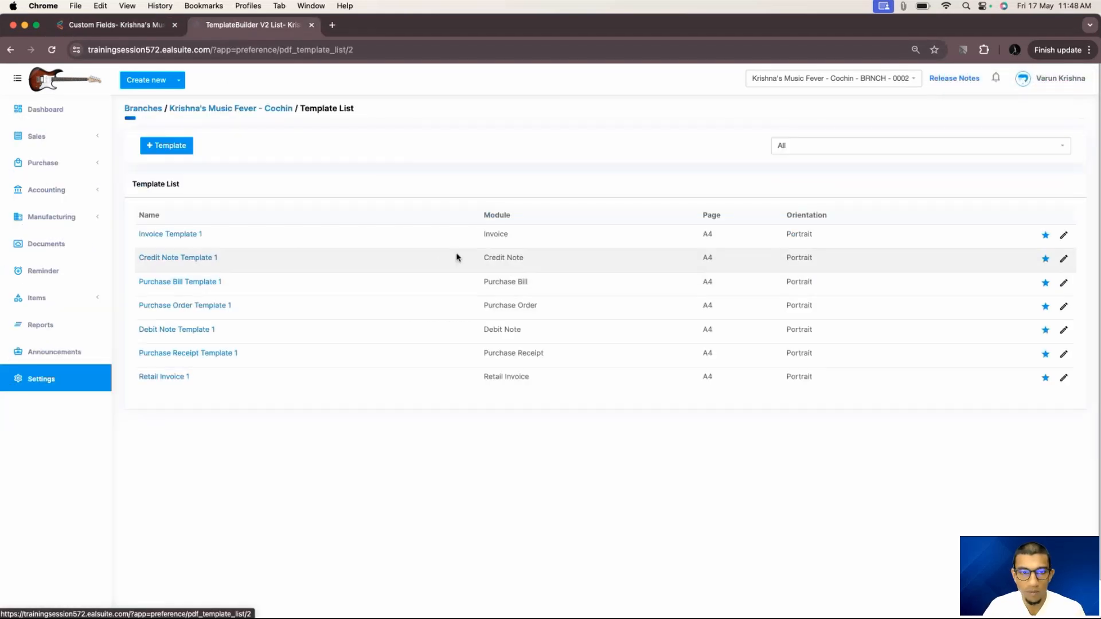
click(203, 236)
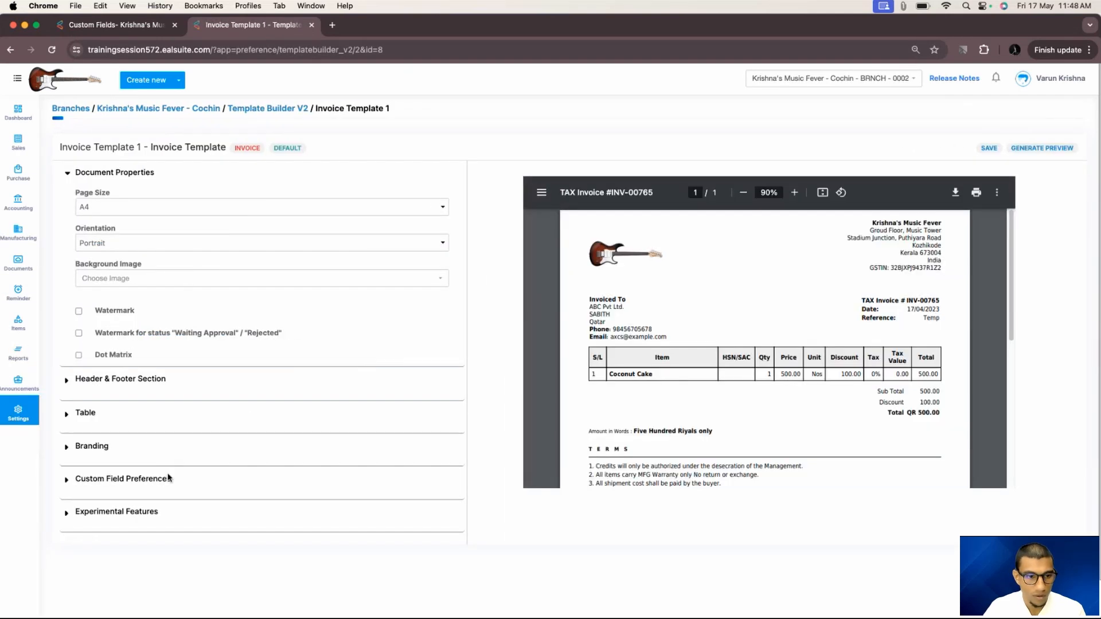
Step: Add Project Status to the selected columns in the invoice template's Custom Field Preferences
click(167, 478)
click(120, 367)
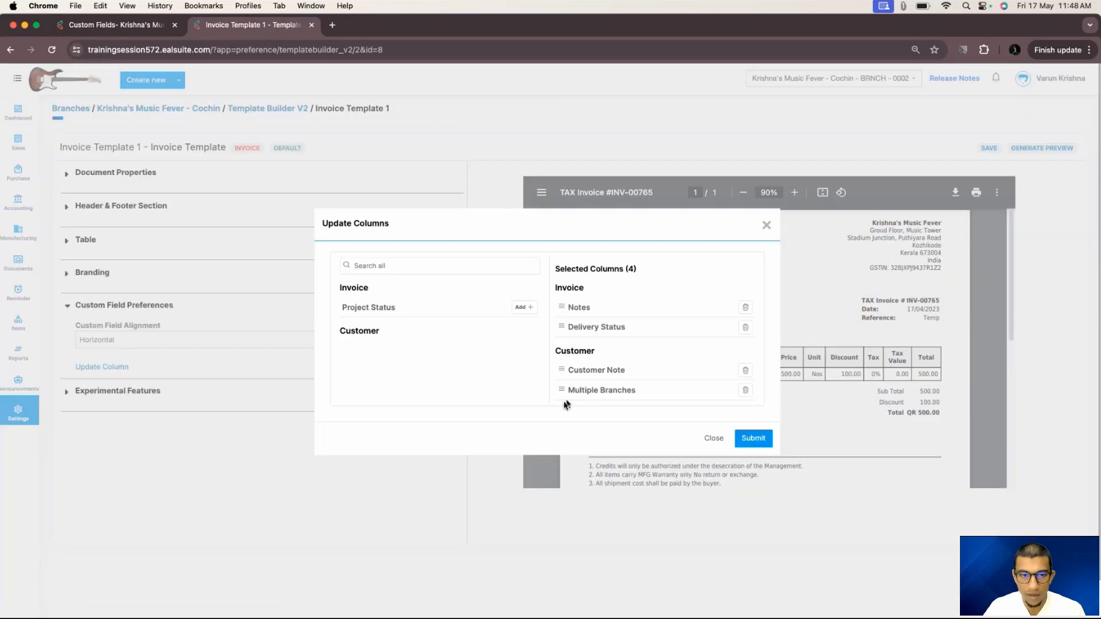
click(522, 308)
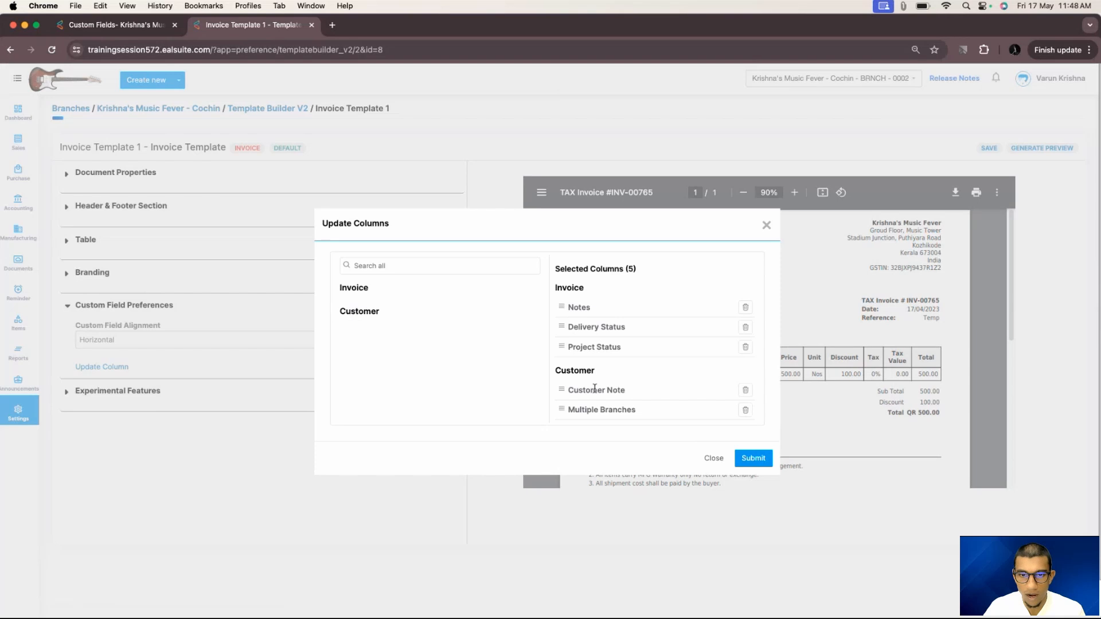
Step: Remove Customer Note, Multiple Branches, Delivery Status and Notes from the selected columns, submit, and save the template
click(745, 391)
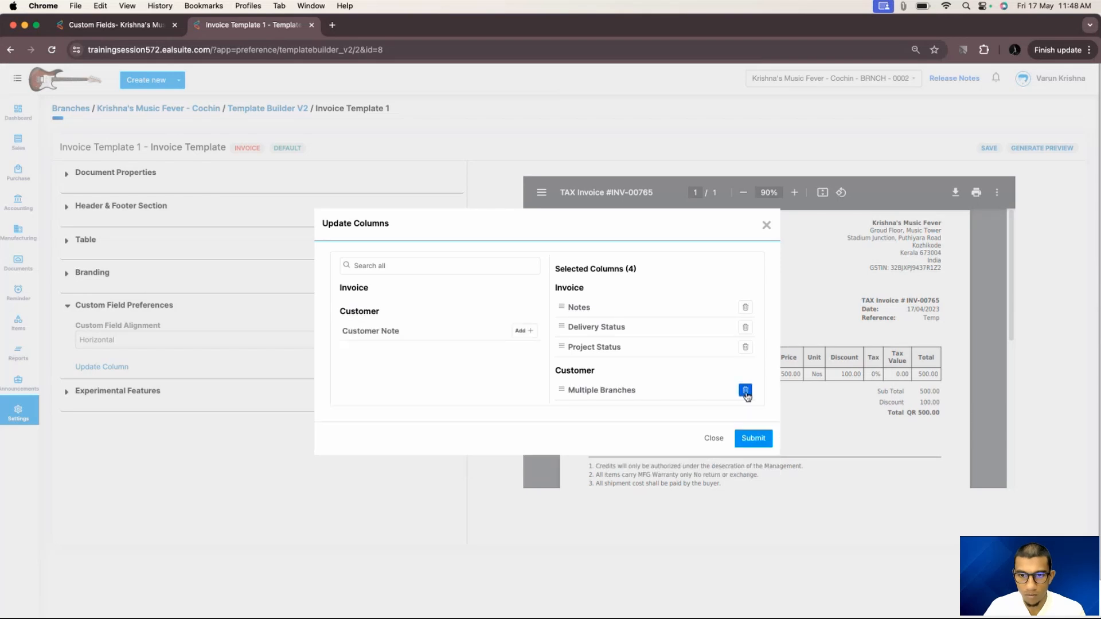
click(745, 390)
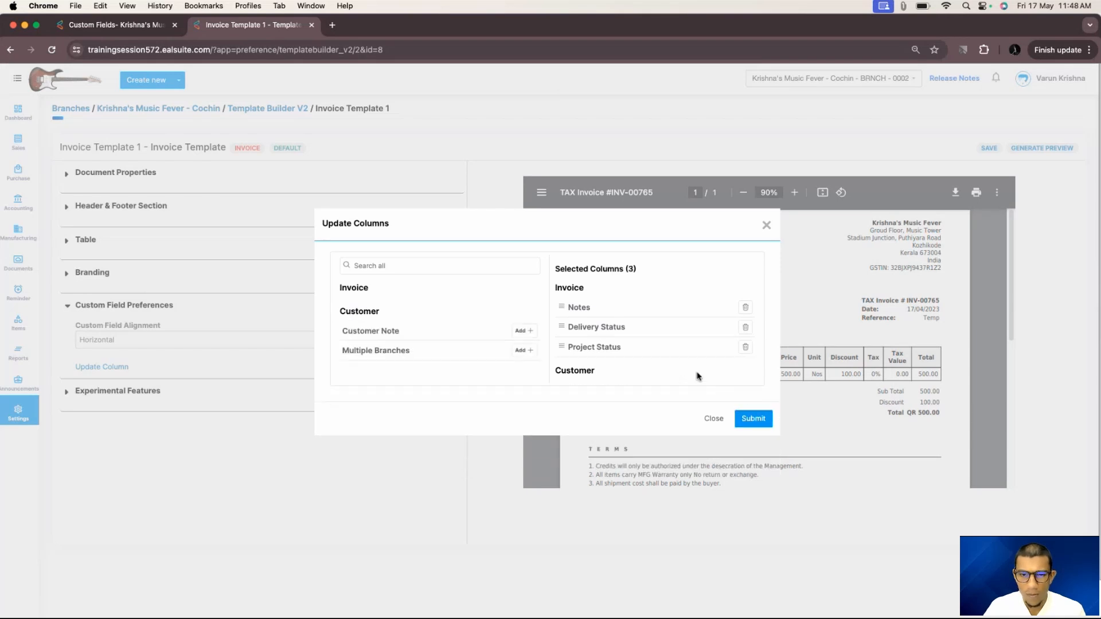
click(745, 326)
click(746, 307)
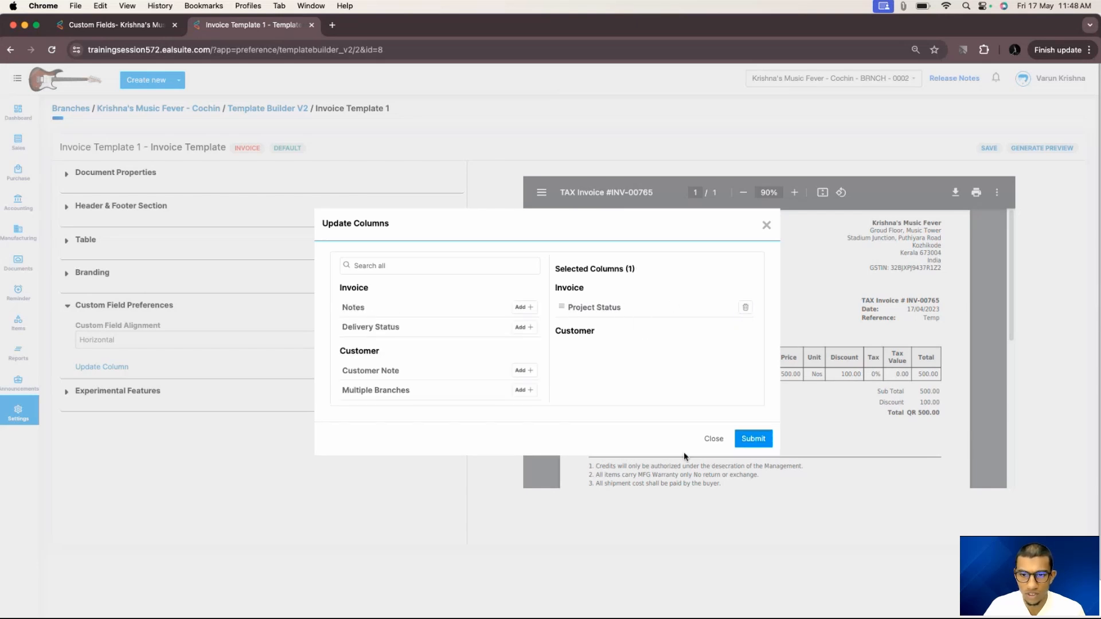
click(741, 440)
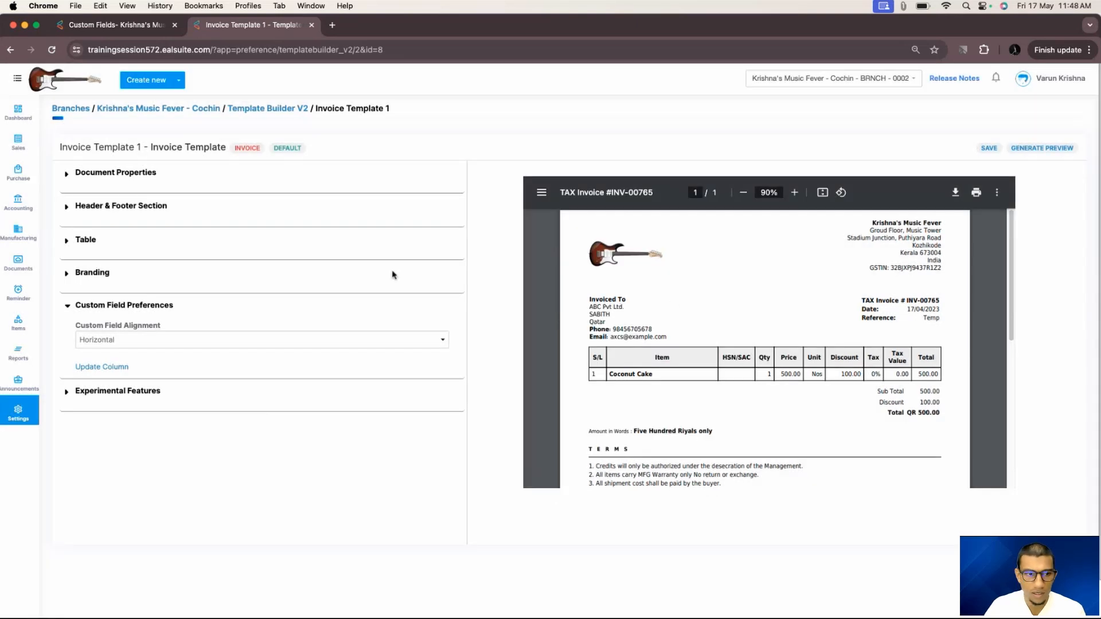
click(990, 151)
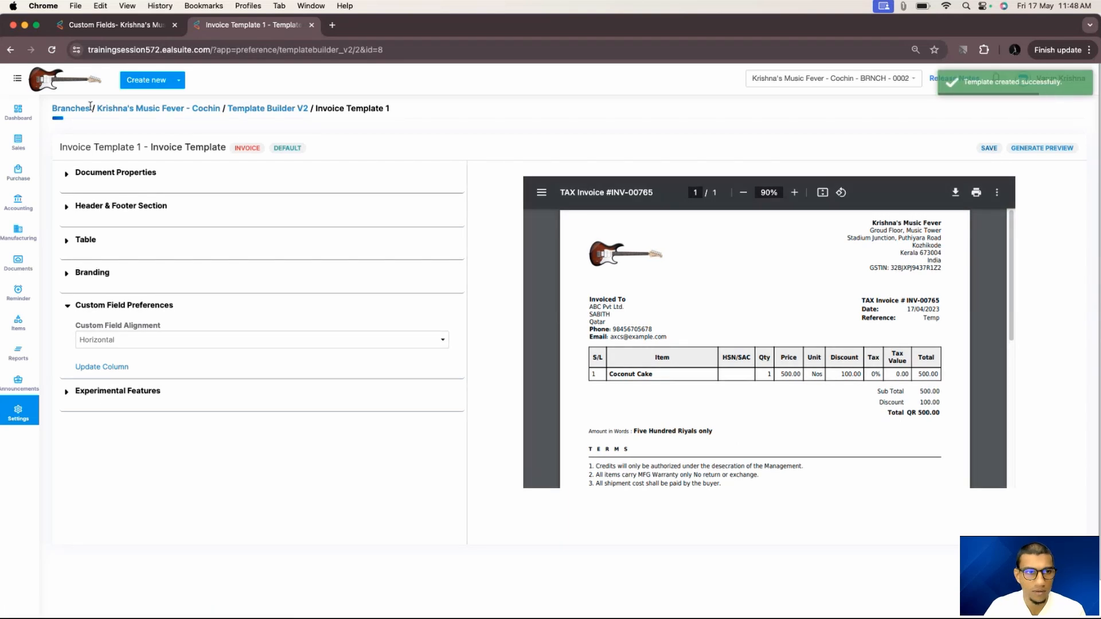
Step: Create a new sales invoice and choose the first customer in the contact list
click(86, 109)
click(81, 110)
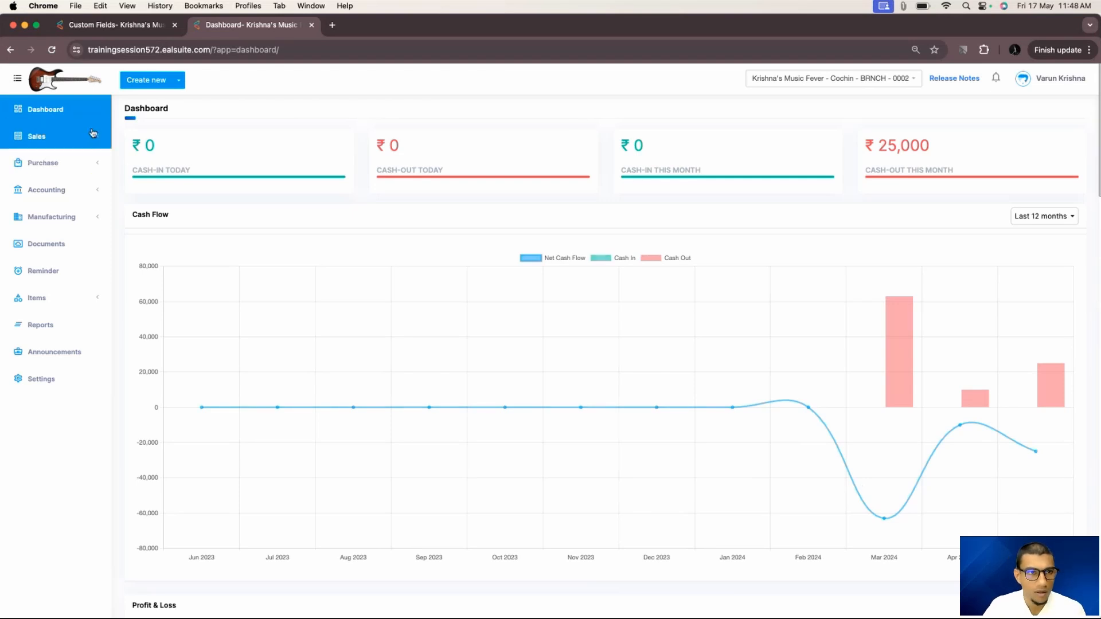
click(178, 82)
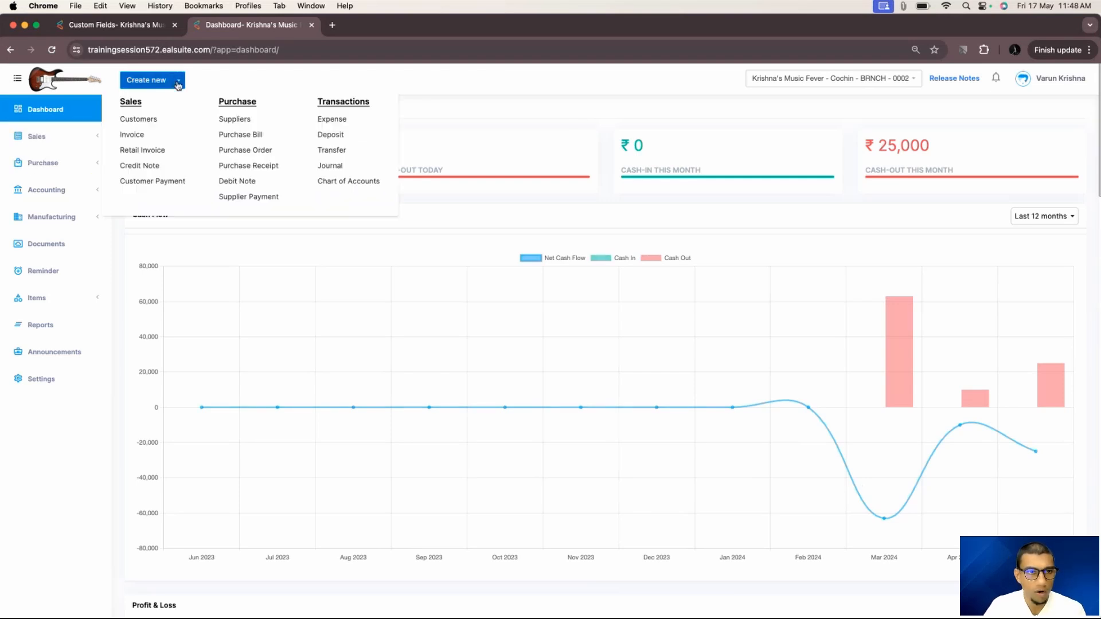
click(138, 135)
click(353, 201)
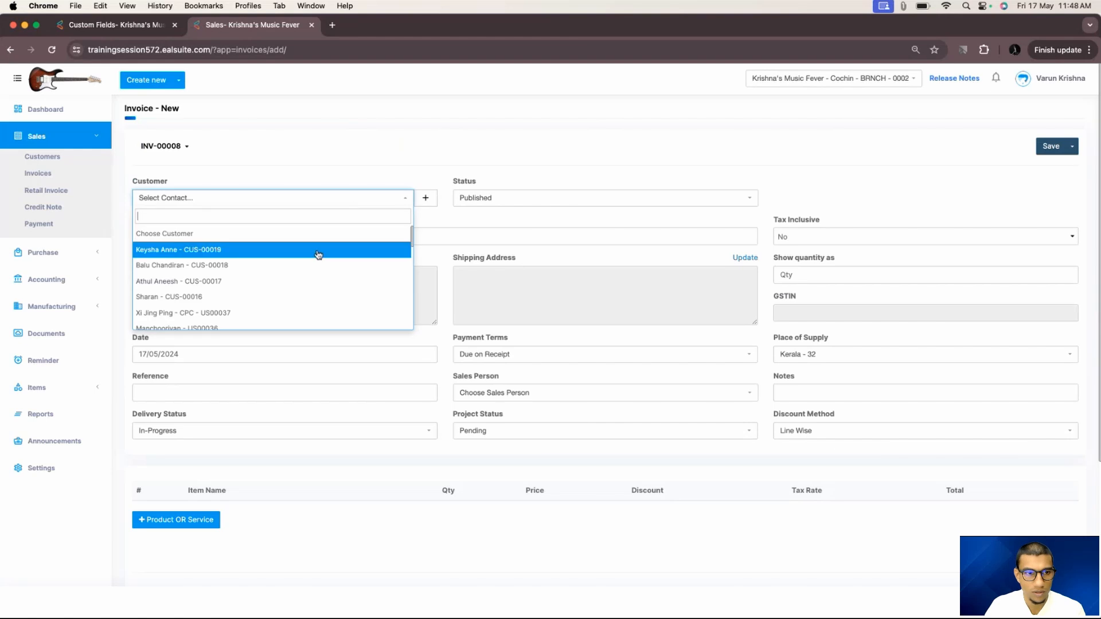
click(318, 255)
Step: Add the products Lenskart Item and Mango Pickle to the invoice
scroll(443, 235, down, 3)
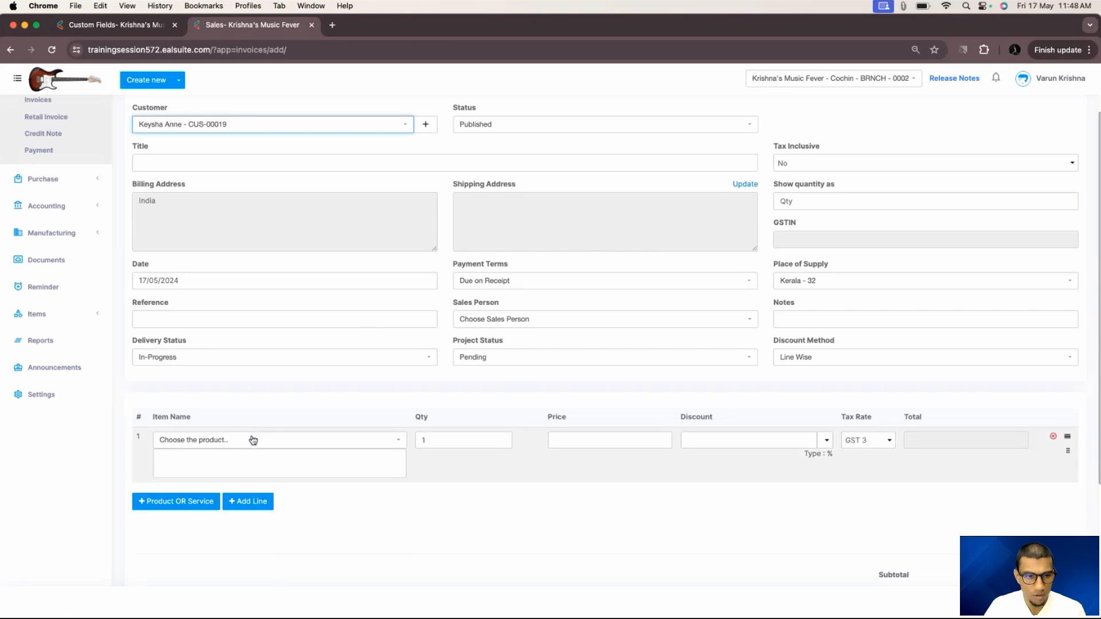
click(222, 493)
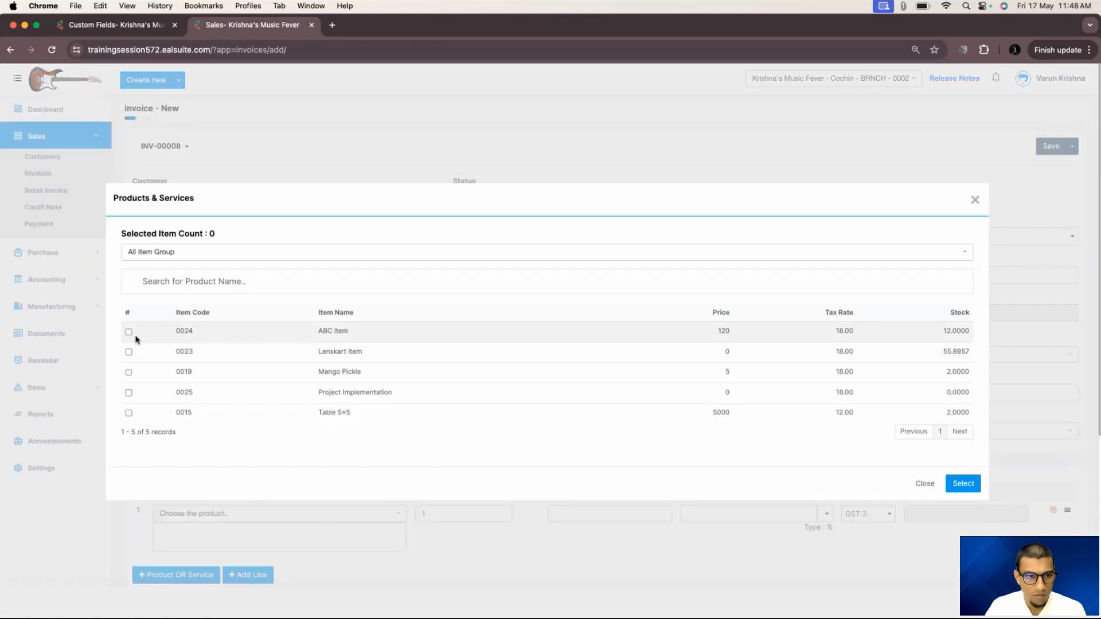
click(128, 351)
click(128, 373)
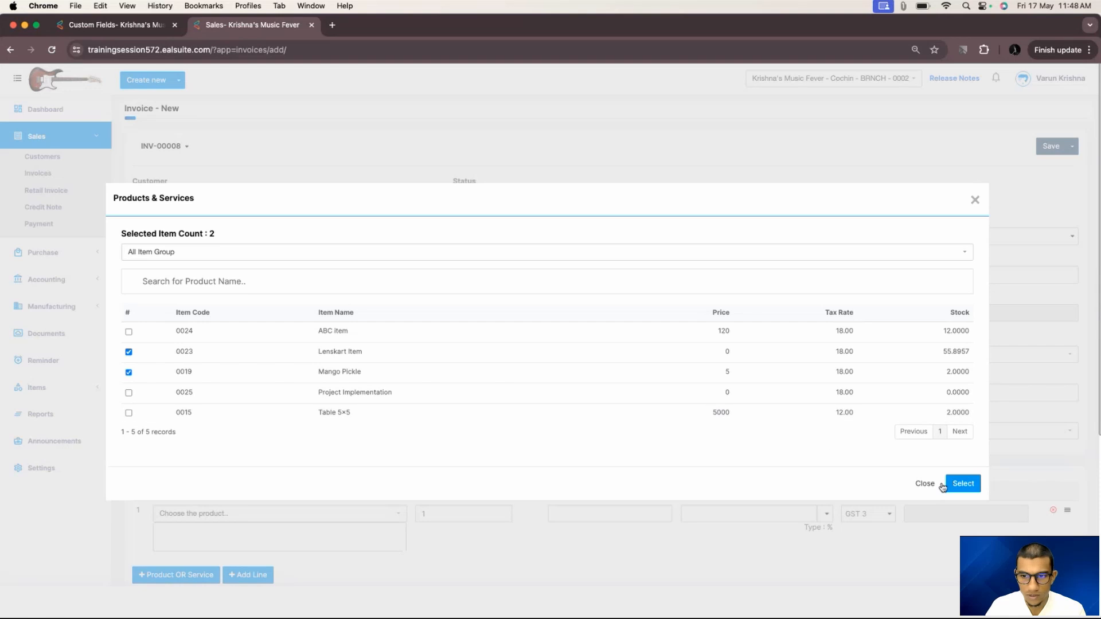
click(965, 487)
Step: Set the quantity of Lenskart Item to 4 and of Mango Pickle to 5
click(452, 398)
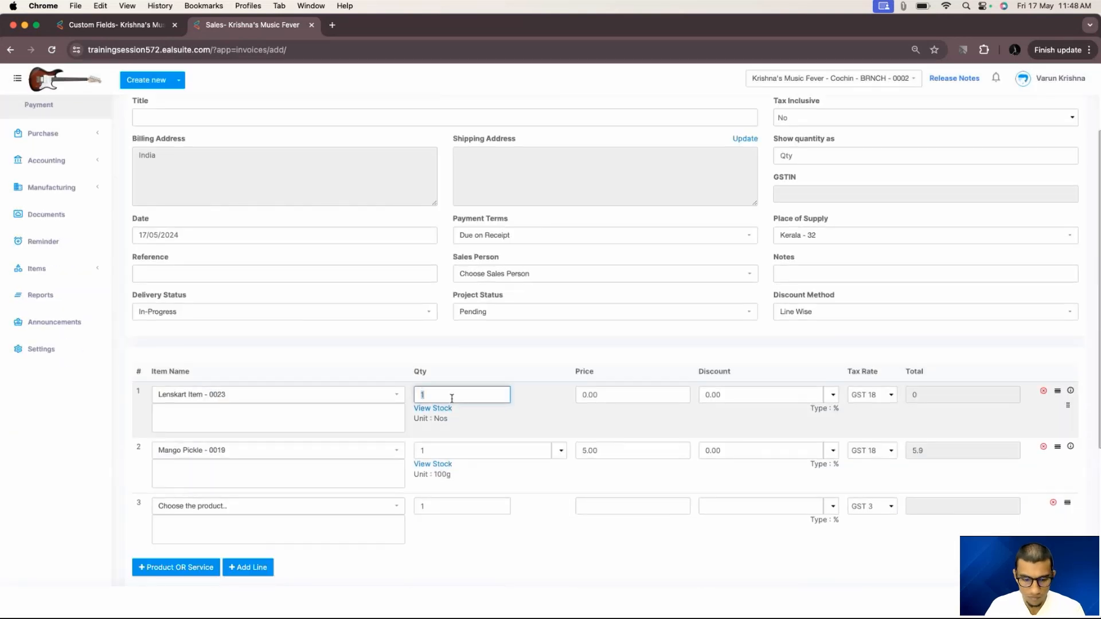
key(BackSpace)
text(4)
click(447, 453)
key(BackSpace)
text(5)
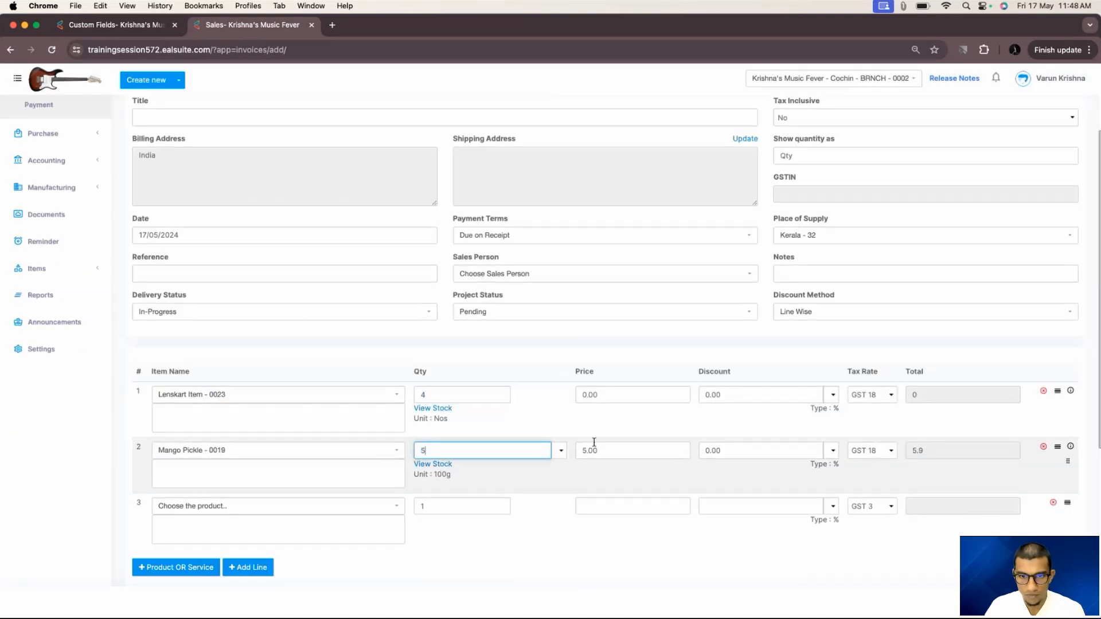
Step: Set the Lenskart Item price to 100 on its invoice line
click(600, 395)
key(BackSpace)
key(BackSpace)
key(BackSpace)
key(BackSpace)
text(100)
click(627, 354)
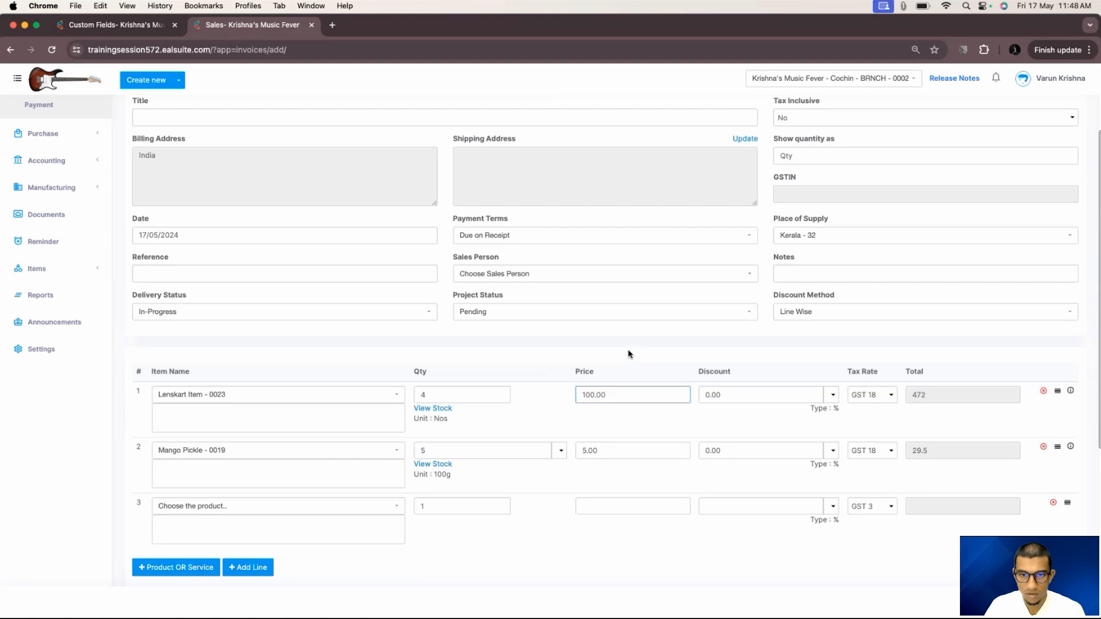
Step: Check the Project Status options, keep Pending, and try to save the invoice
click(481, 313)
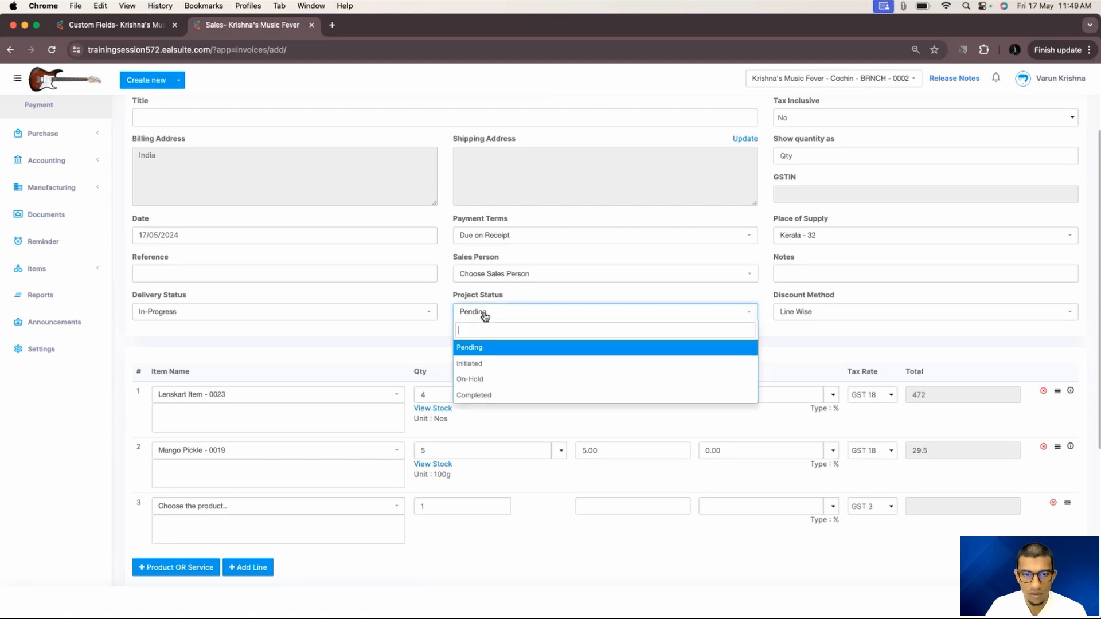
click(485, 314)
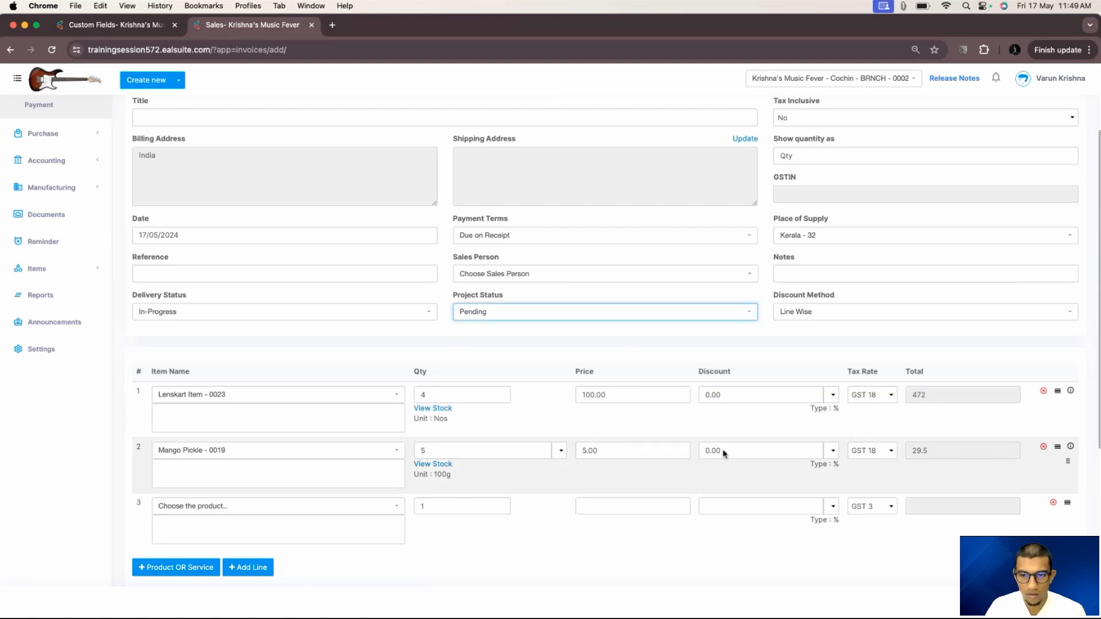
scroll(900, 429, down, 5)
click(1055, 603)
Step: Delete the Mango Pickle line and save the invoice
scroll(538, 379, up, 7)
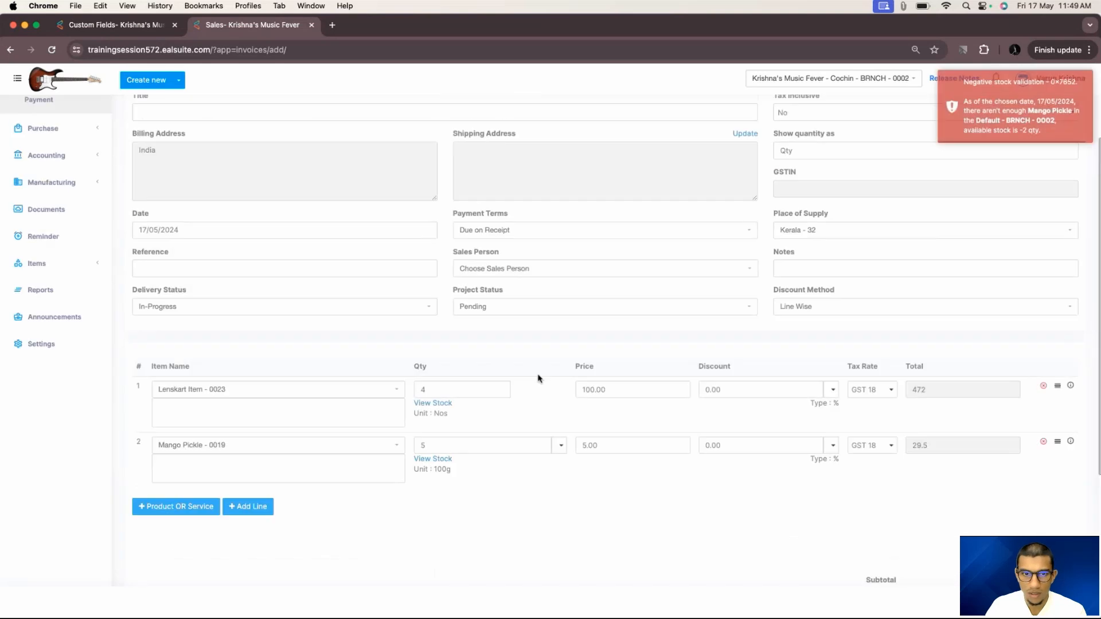
scroll(735, 225, down, 1)
scroll(732, 224, down, 2)
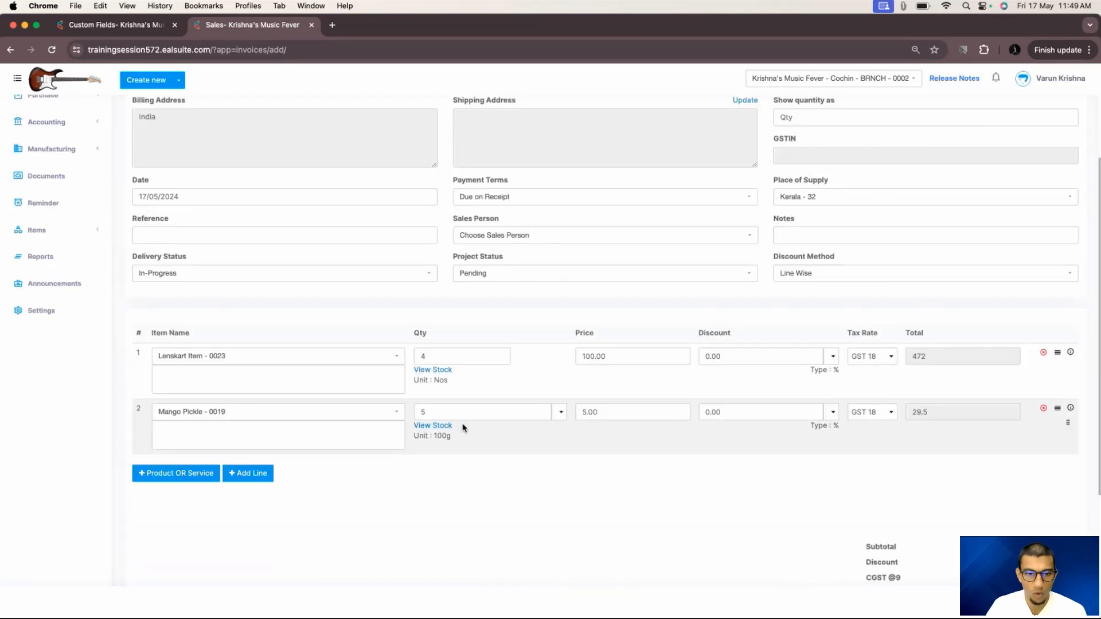
click(1043, 408)
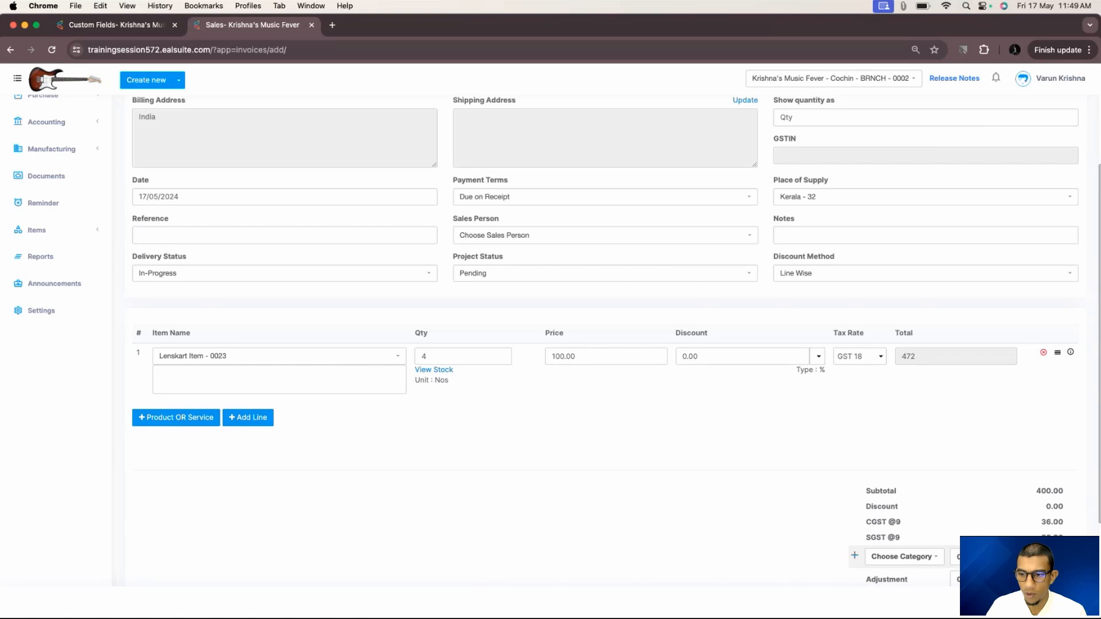
click(1055, 602)
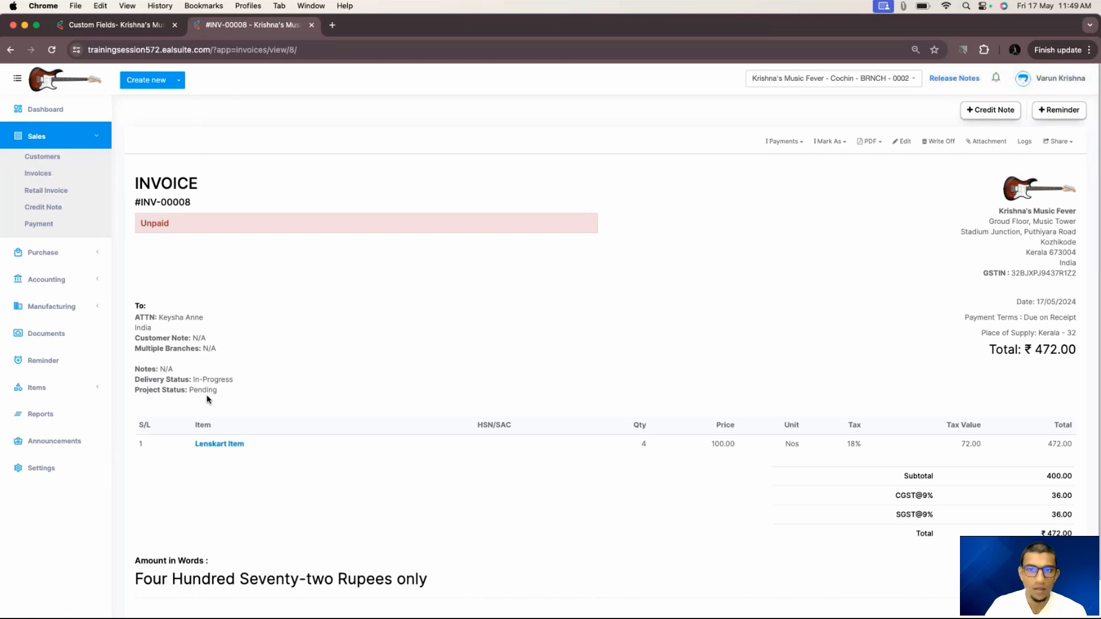
Step: Open the Cochin branch's Record Update Button settings in a new browser tab, keeping the invoice open
click(94, 142)
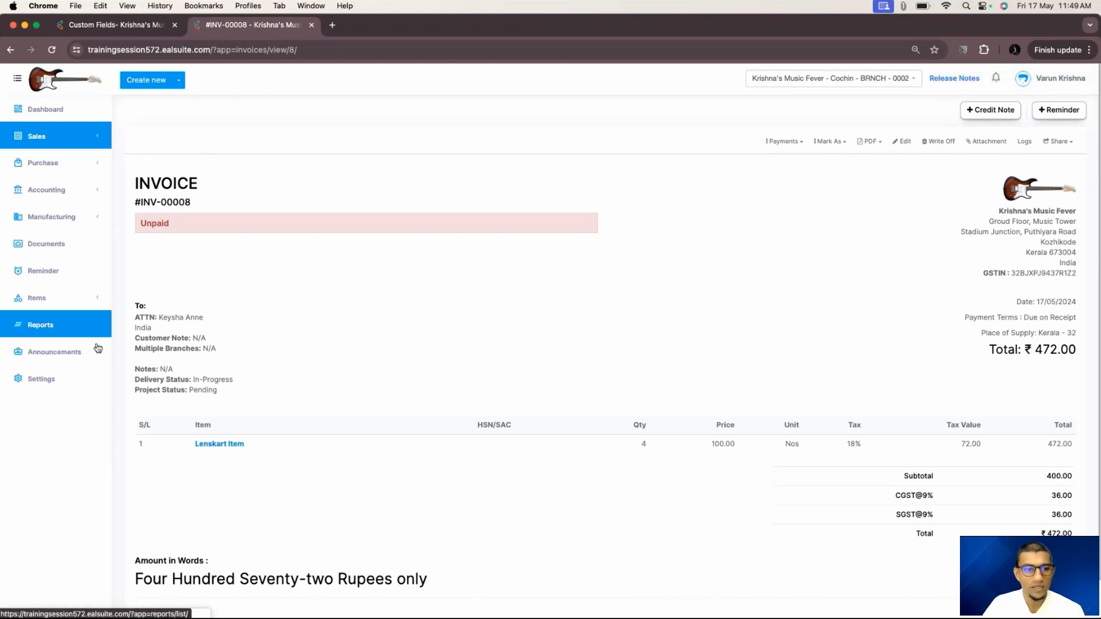
super+click(89, 384)
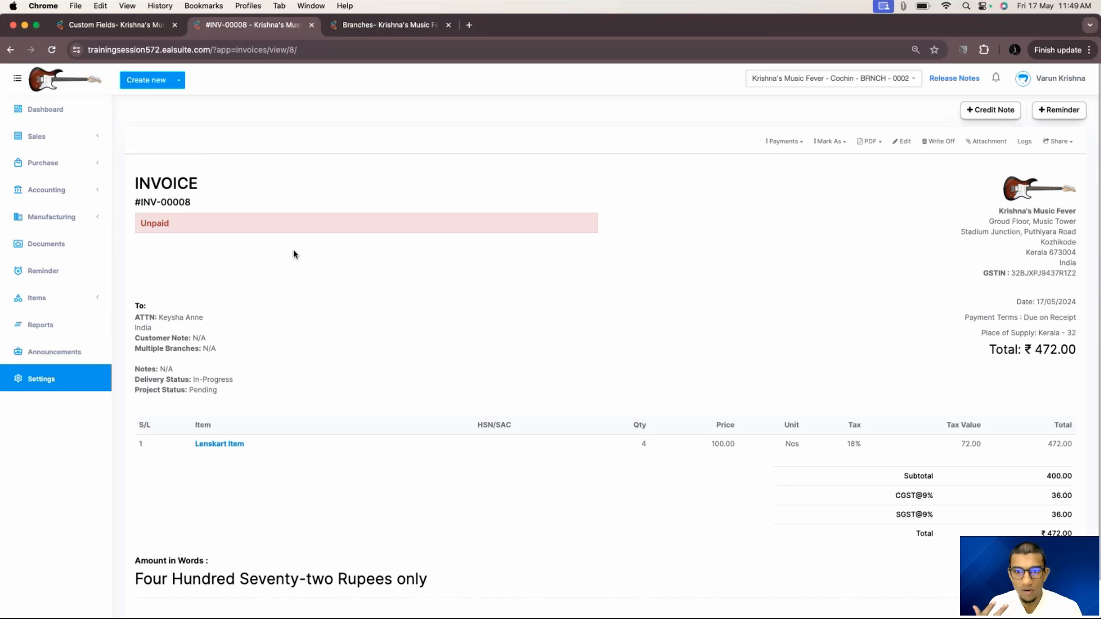
key(ctrl+Tab)
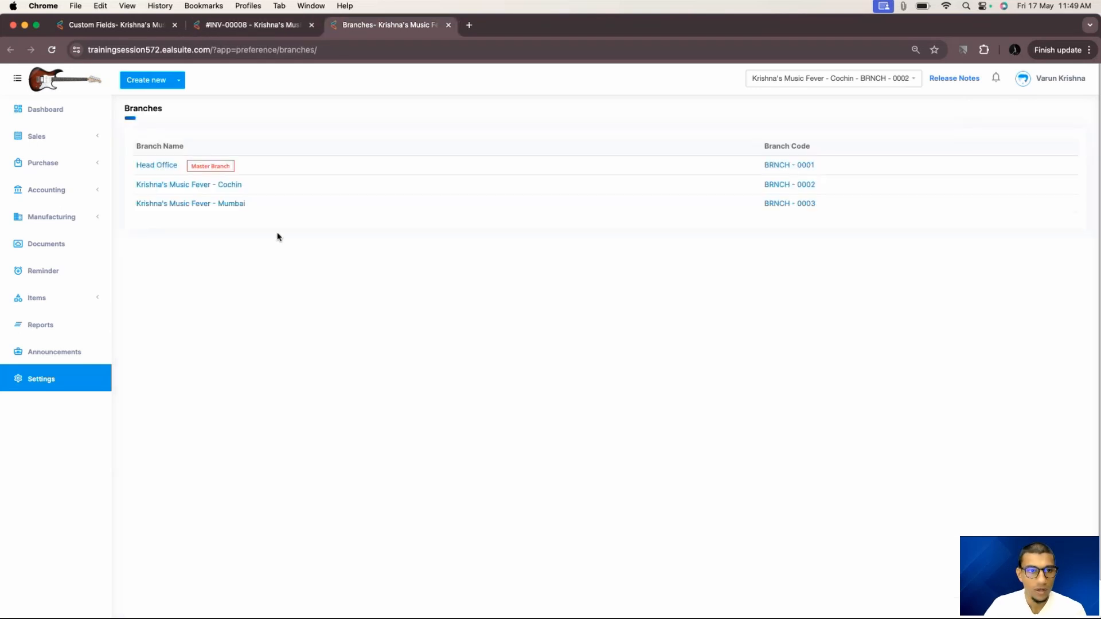
click(207, 184)
scroll(442, 224, down, 3)
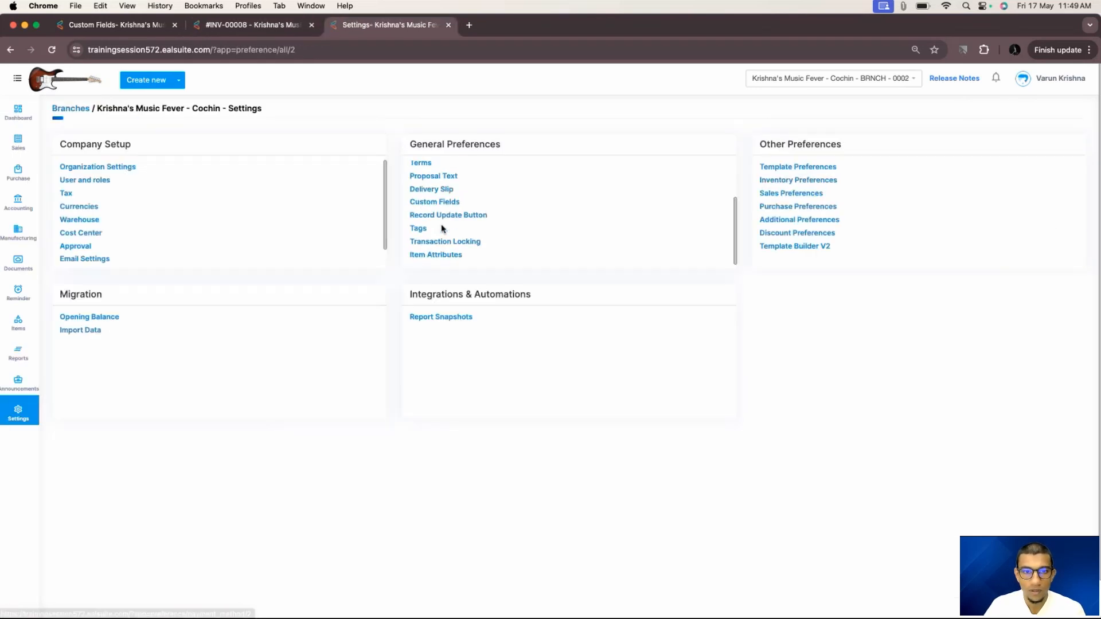
click(440, 216)
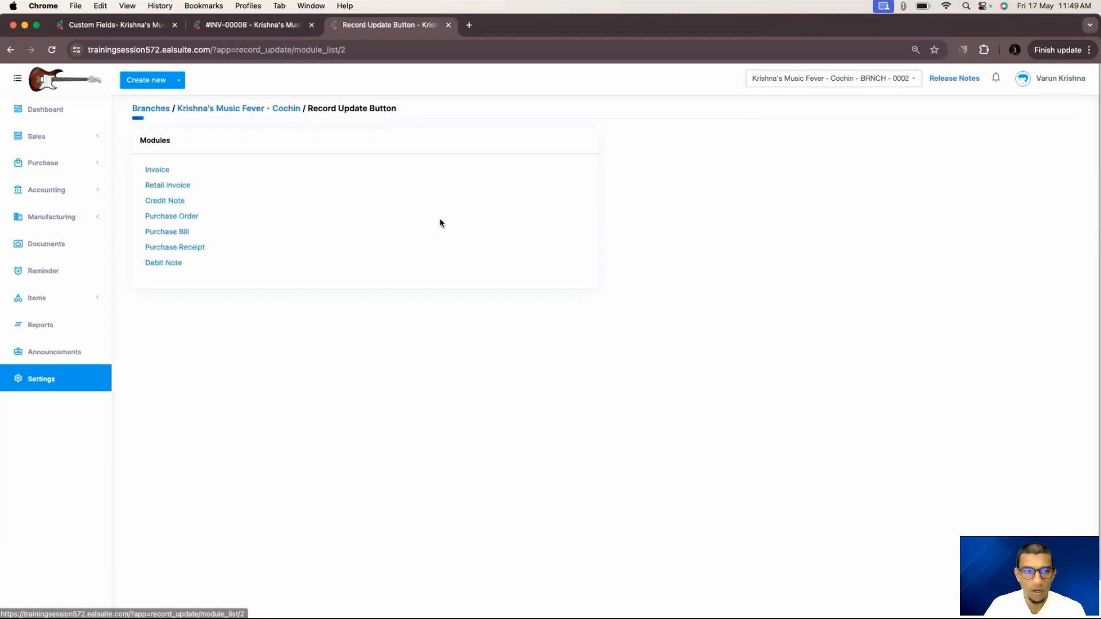
Step: Start a new invoice record update button named Project Status and assign it the Full Admin and SPA roles
click(164, 171)
click(1016, 143)
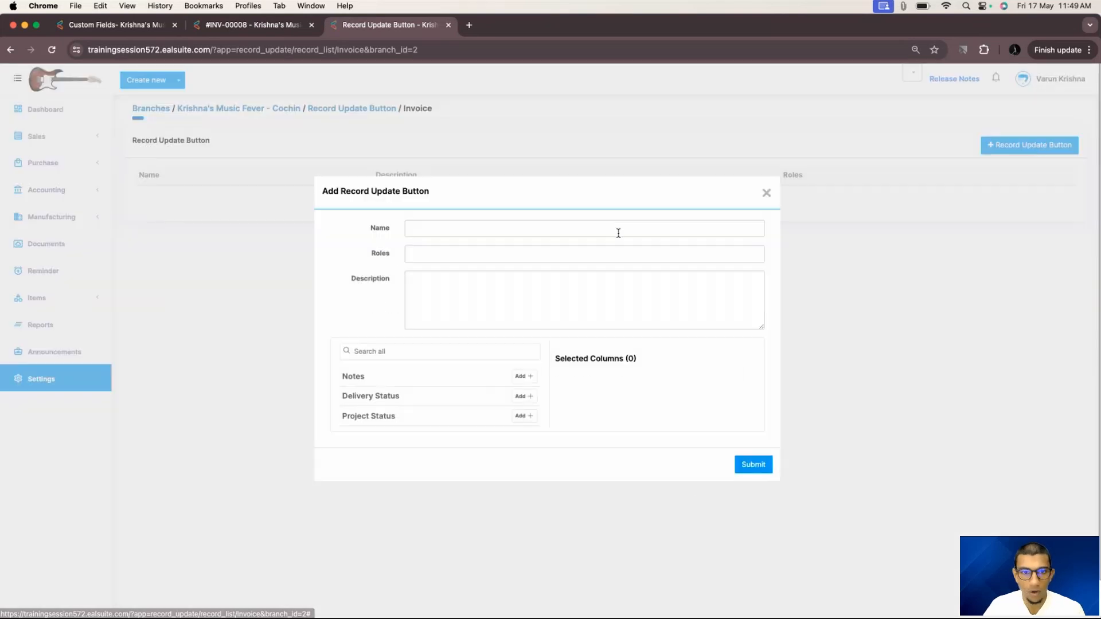
click(470, 230)
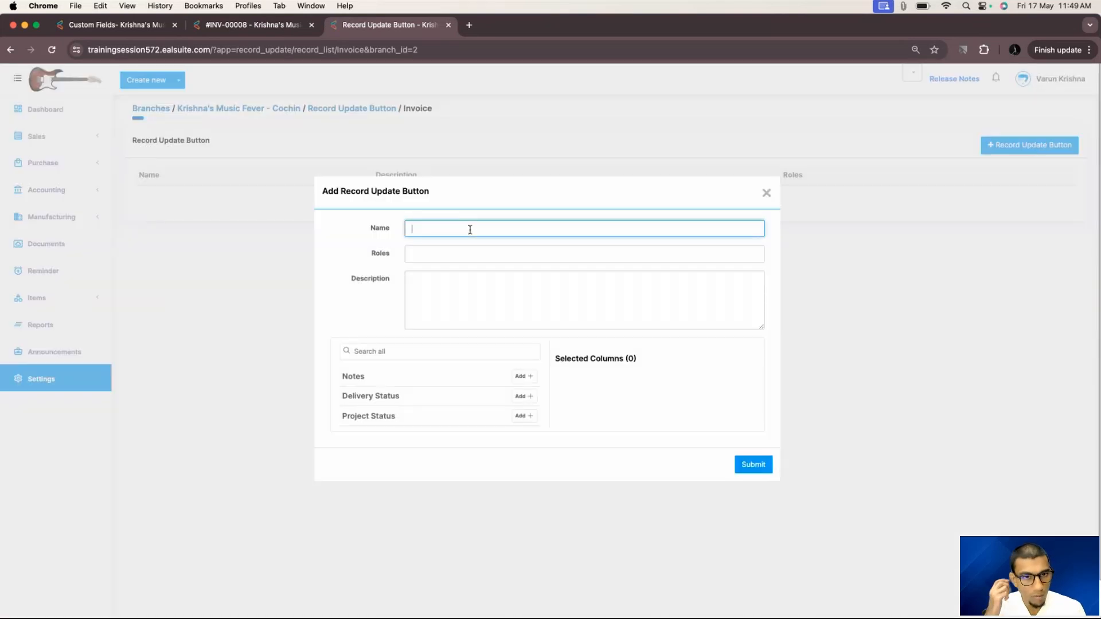
text(Project)
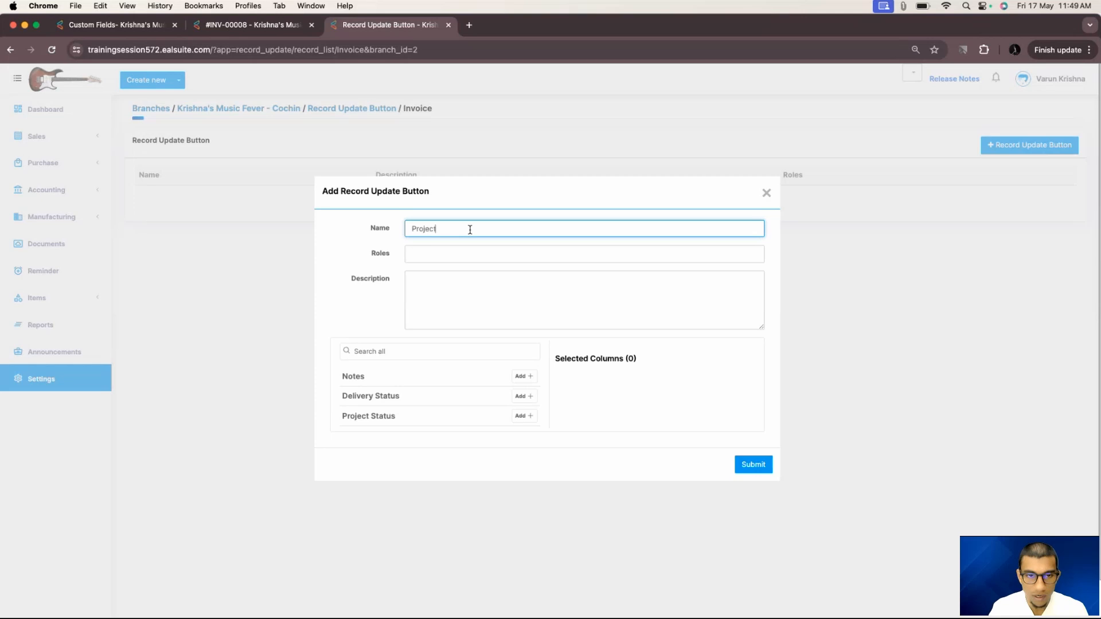
text( Status)
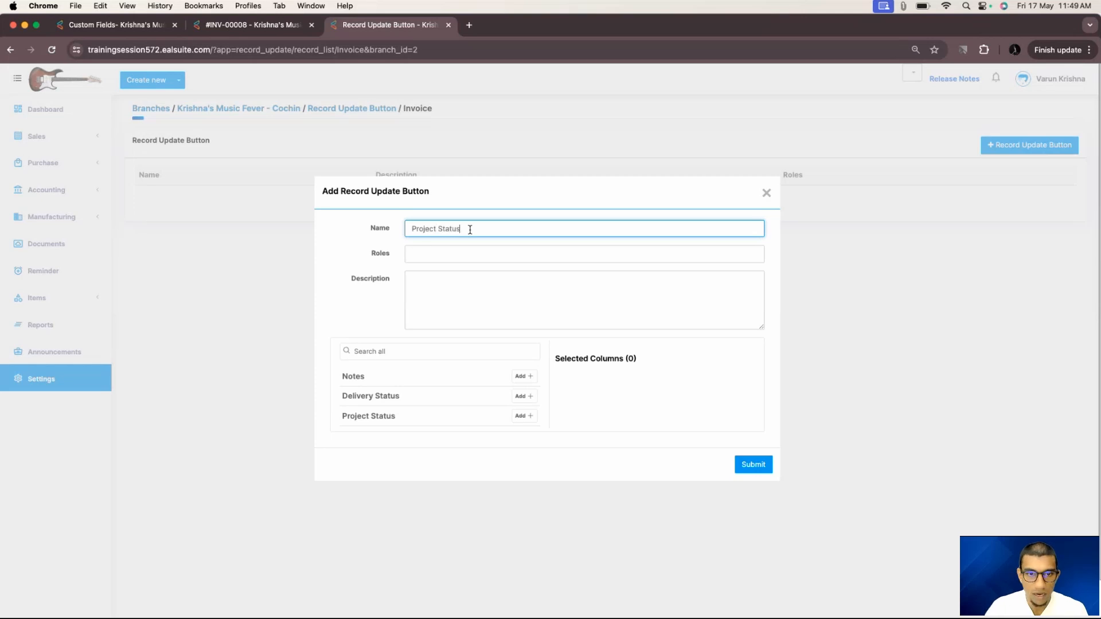
click(431, 257)
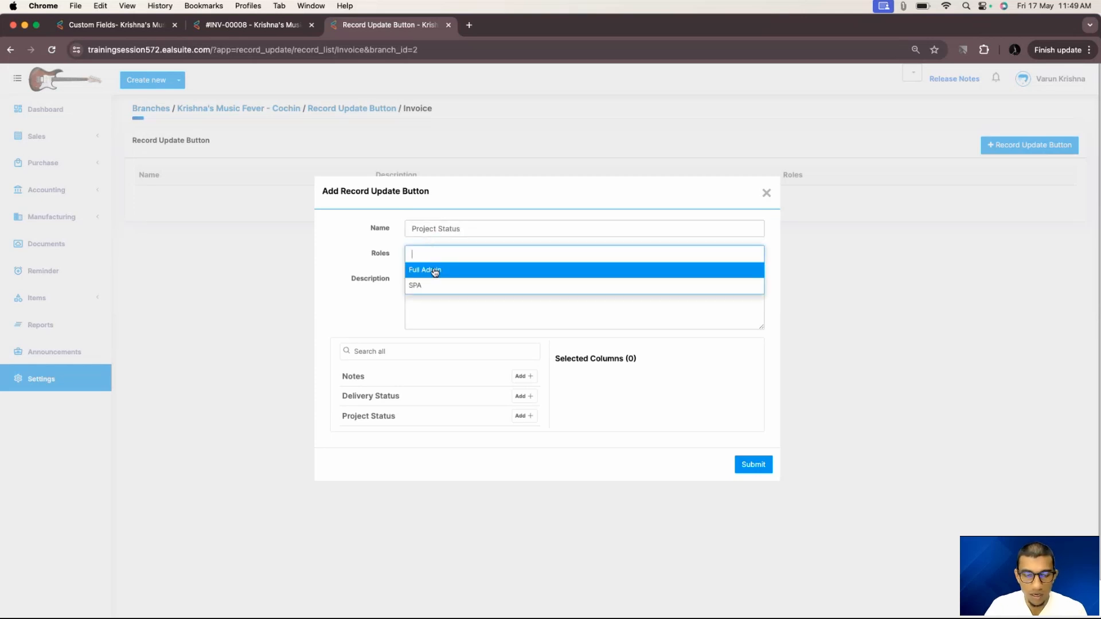
click(430, 270)
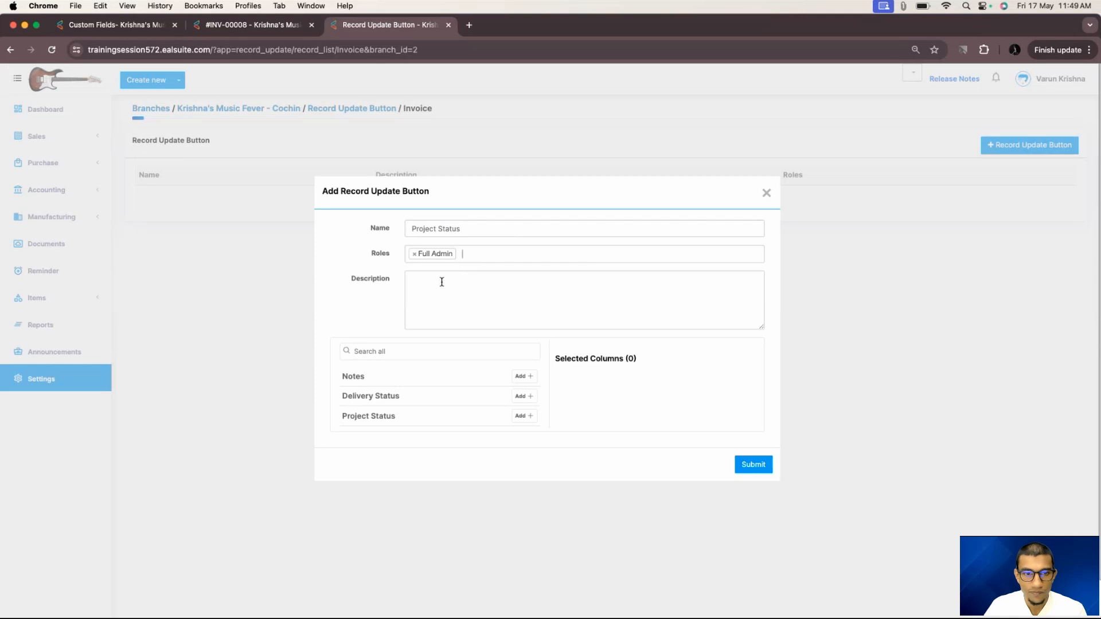
click(481, 254)
click(475, 282)
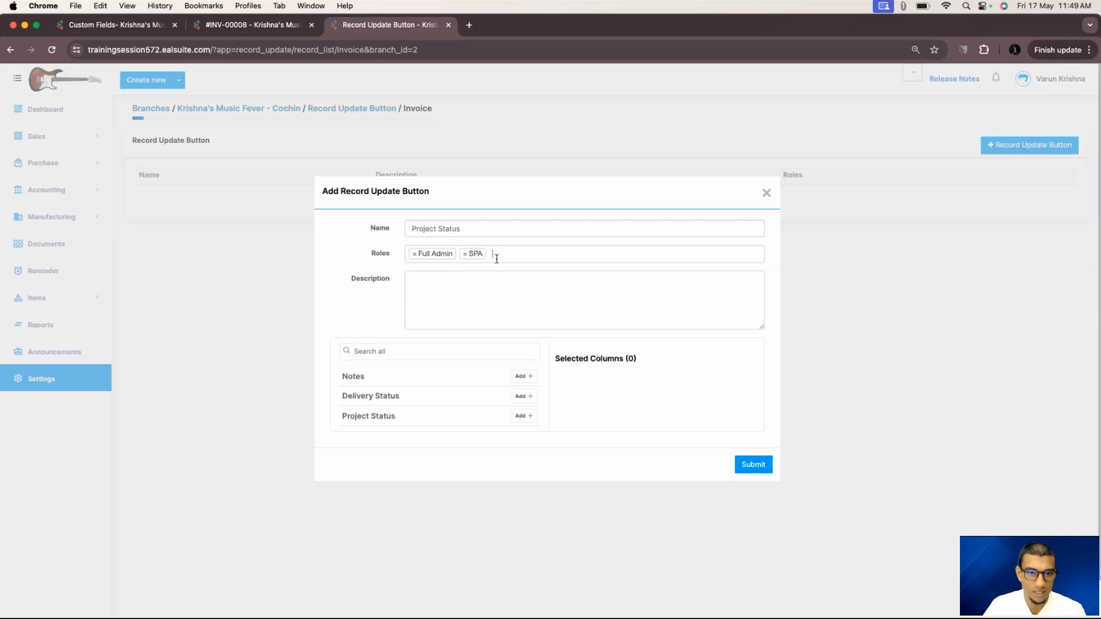
Step: Describe the button as "To update the status of projects associated with this invoice", add the Project Status column, and submit it
click(478, 284)
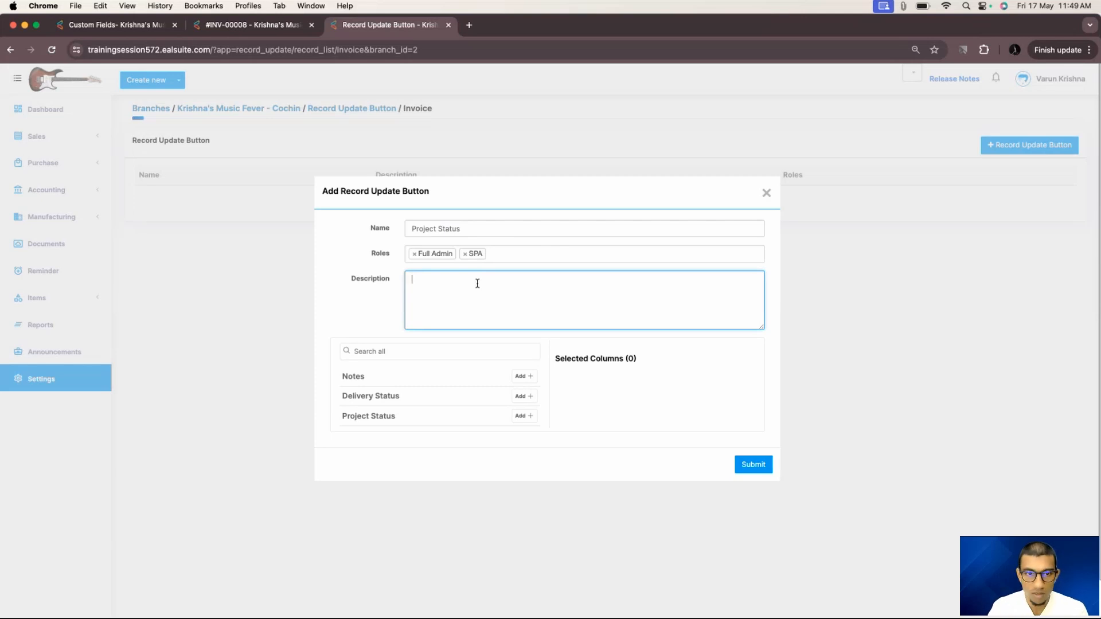
text(To )
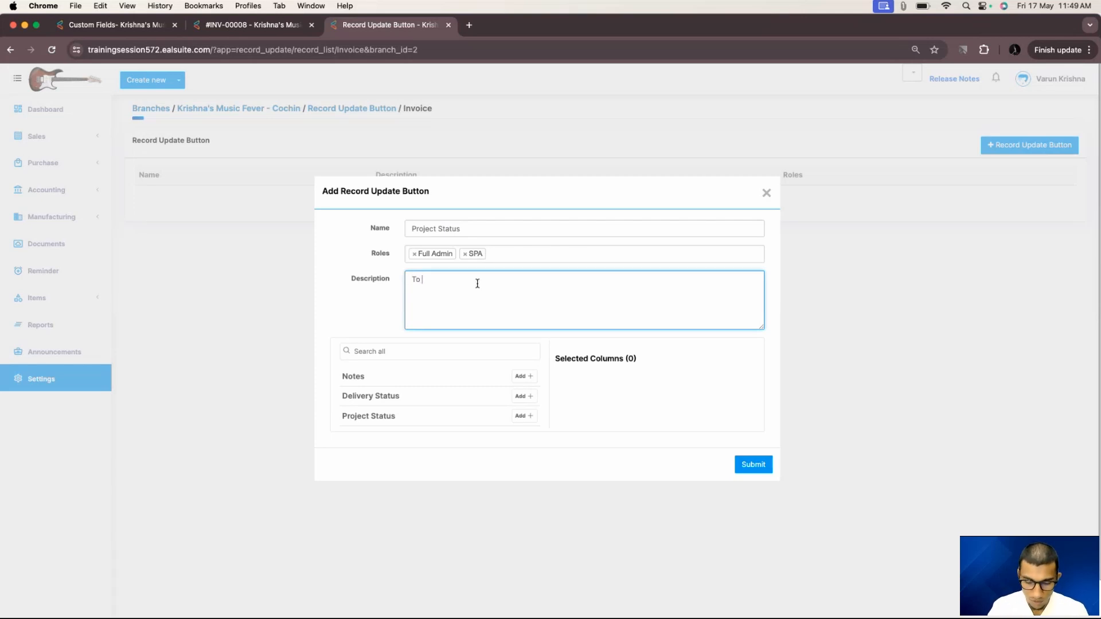
text(update the)
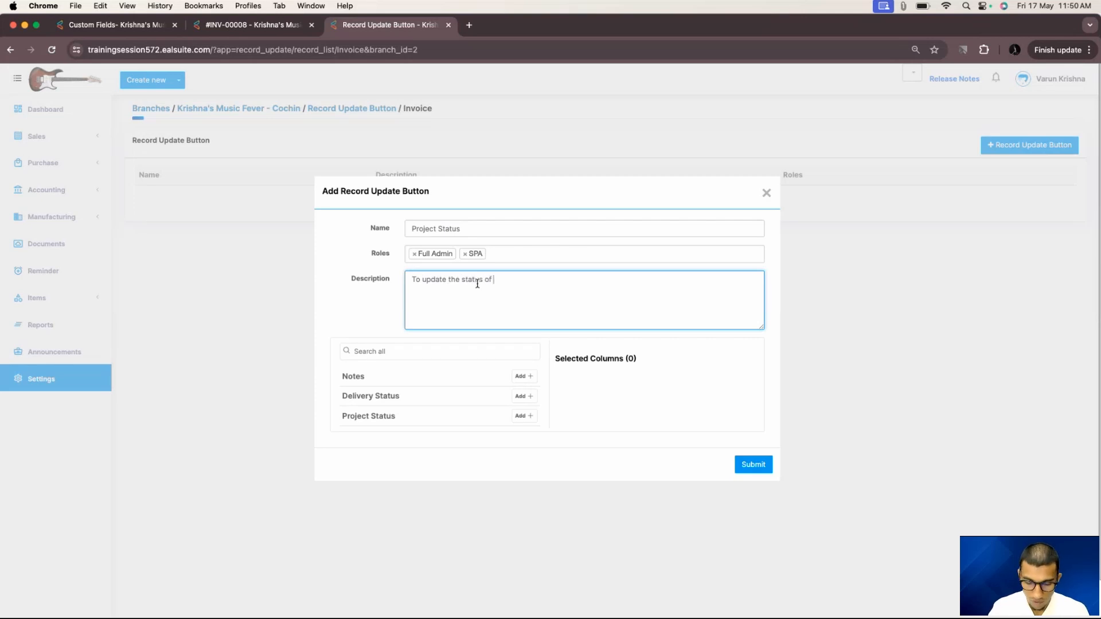
text(status of projects ass)
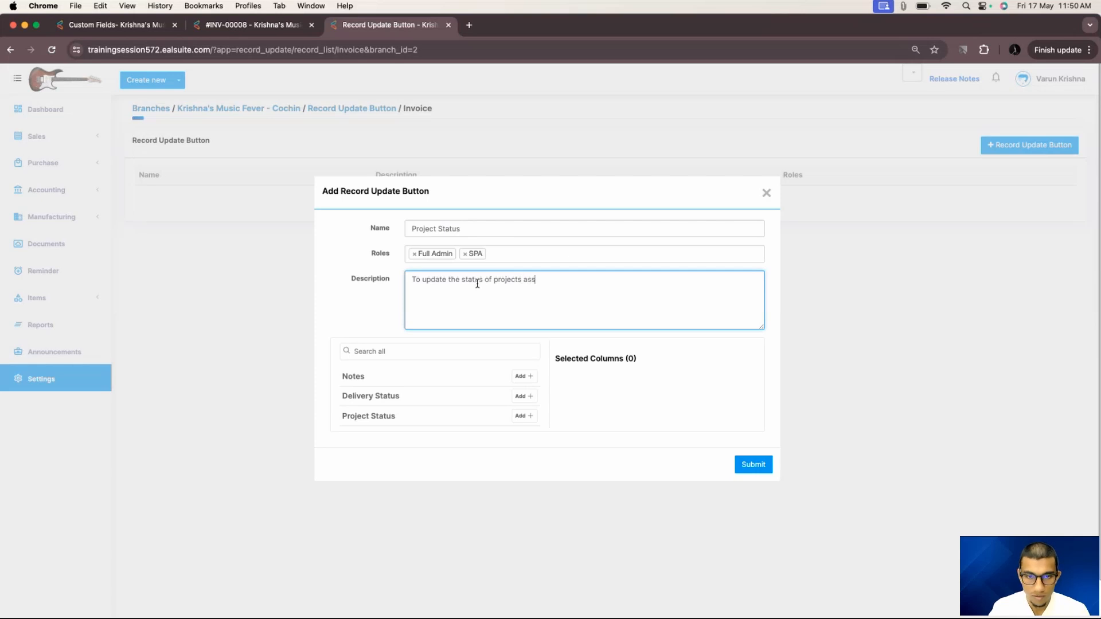
text(ociated w)
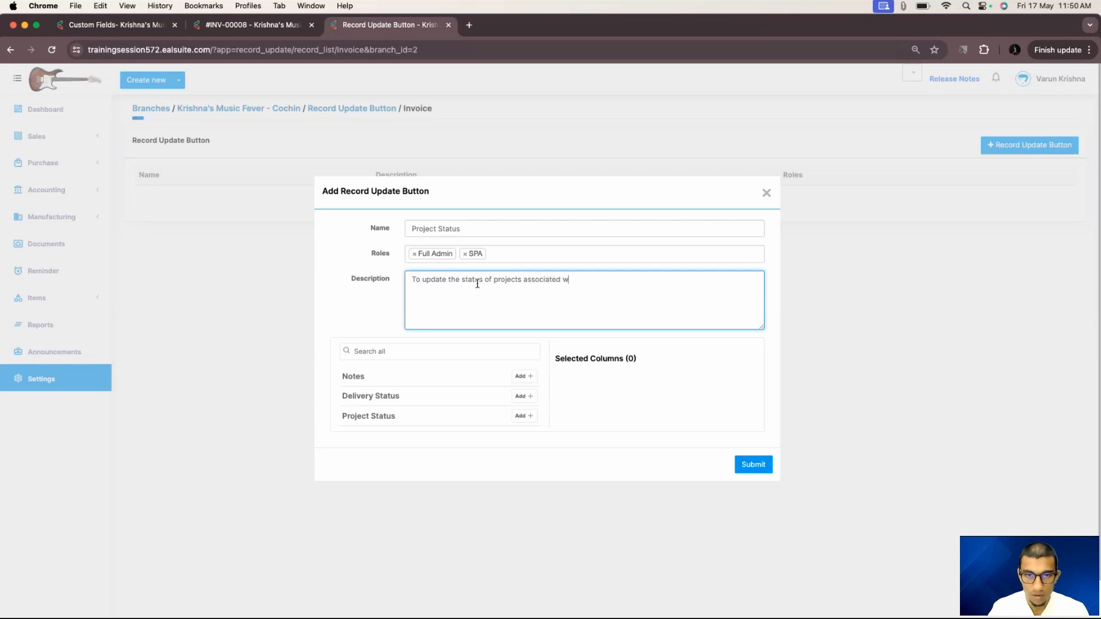
text(ith )
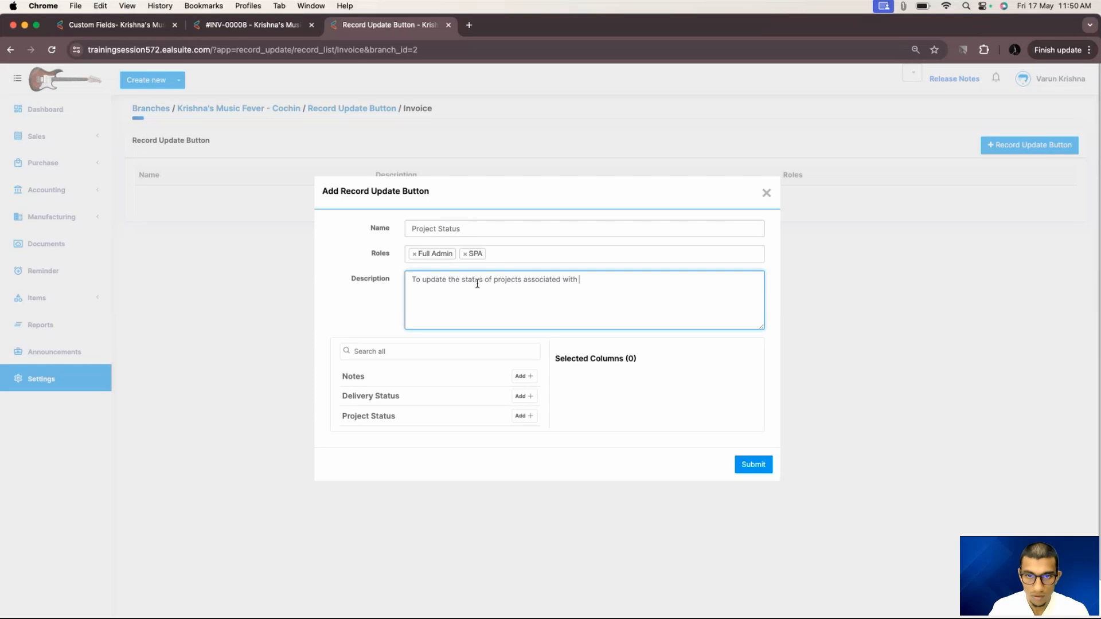
text(this invo)
text(ice)
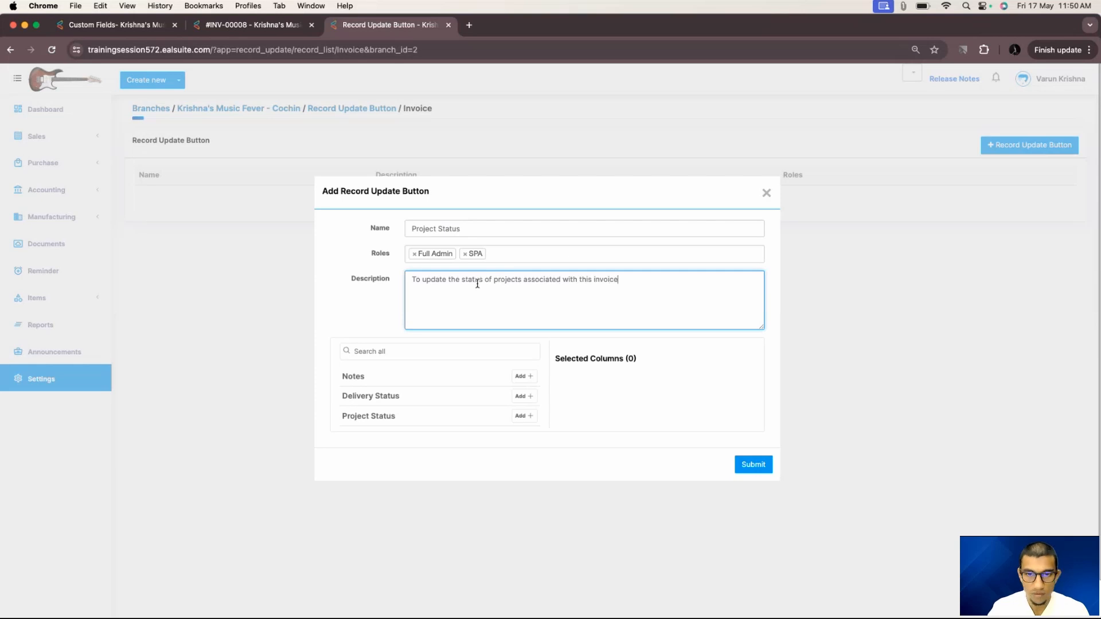
click(524, 416)
click(751, 447)
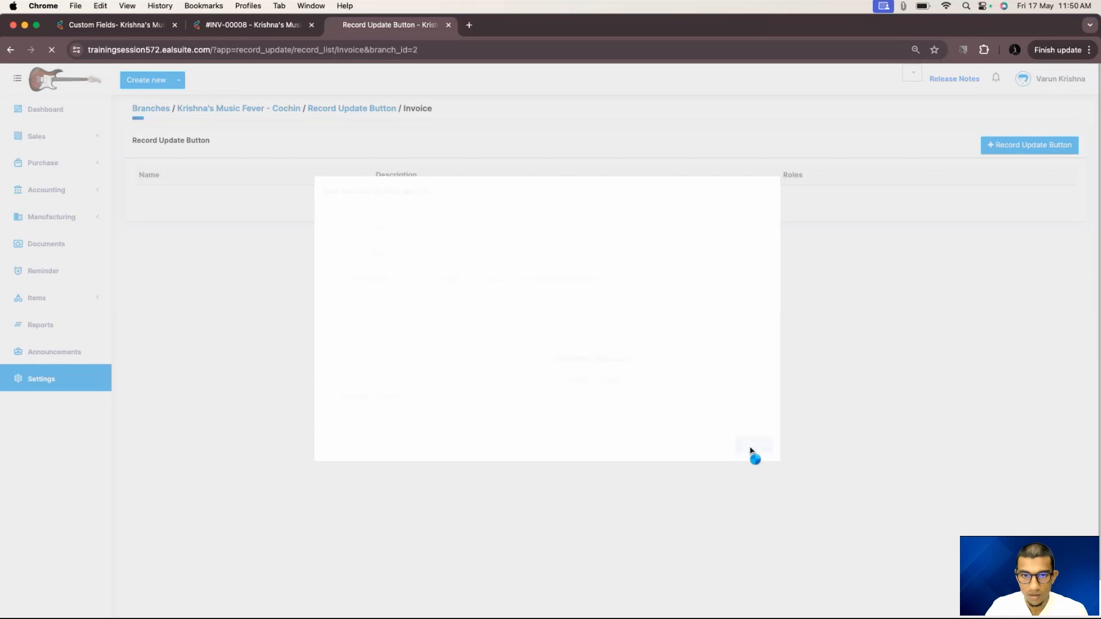
Step: Check the open invoice for the Project Status button and review the button's assigned roles in its settings
click(257, 25)
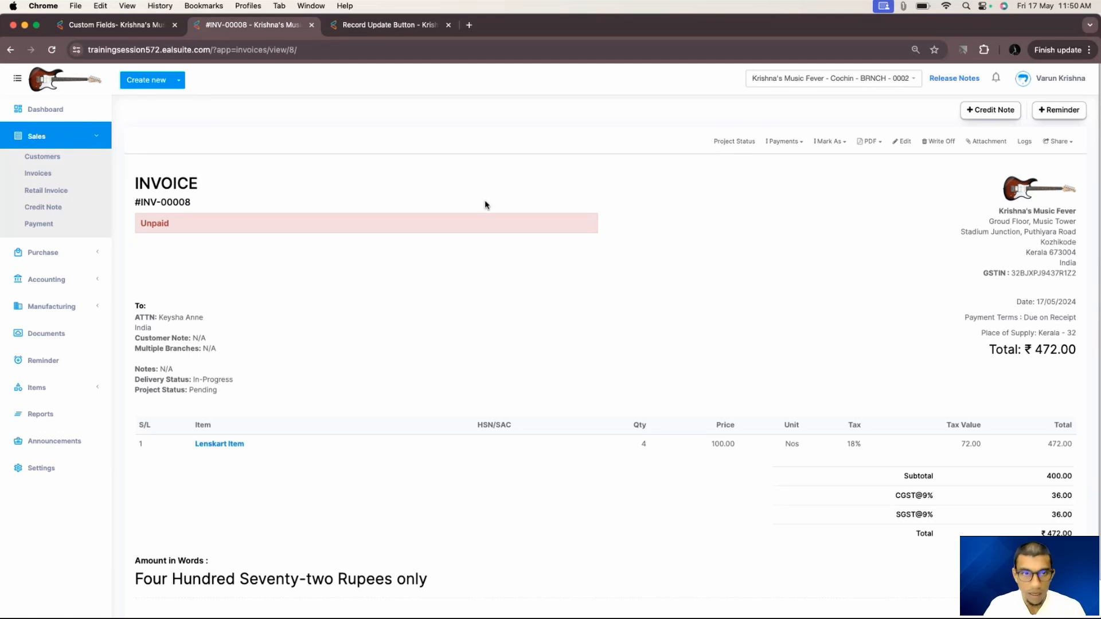
key(ctrl+Tab)
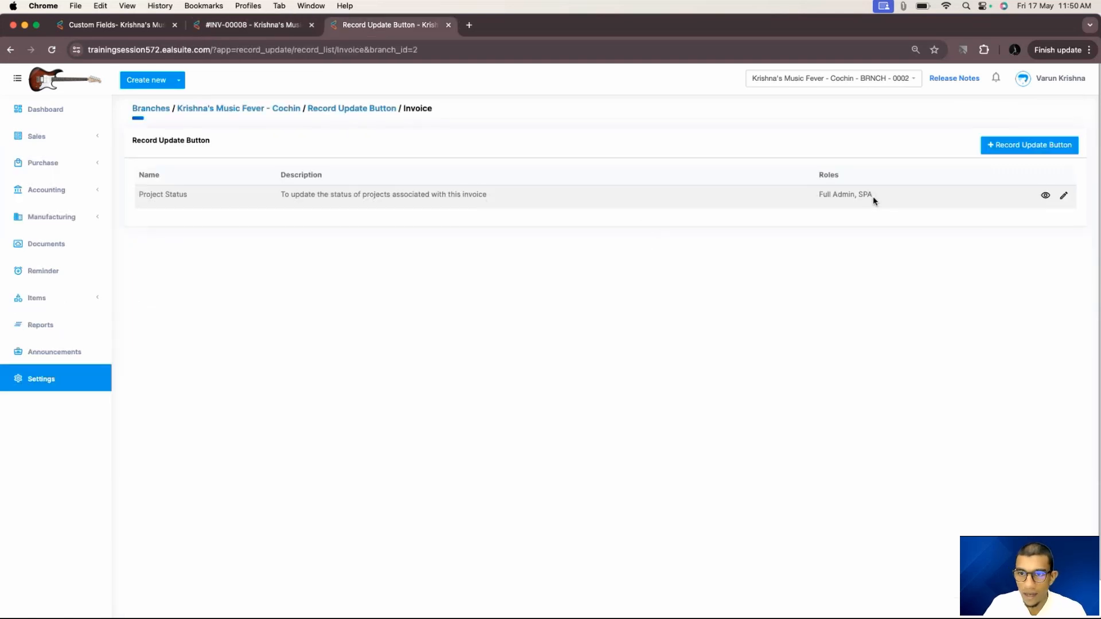
drag(872, 195, 858, 196)
click(831, 286)
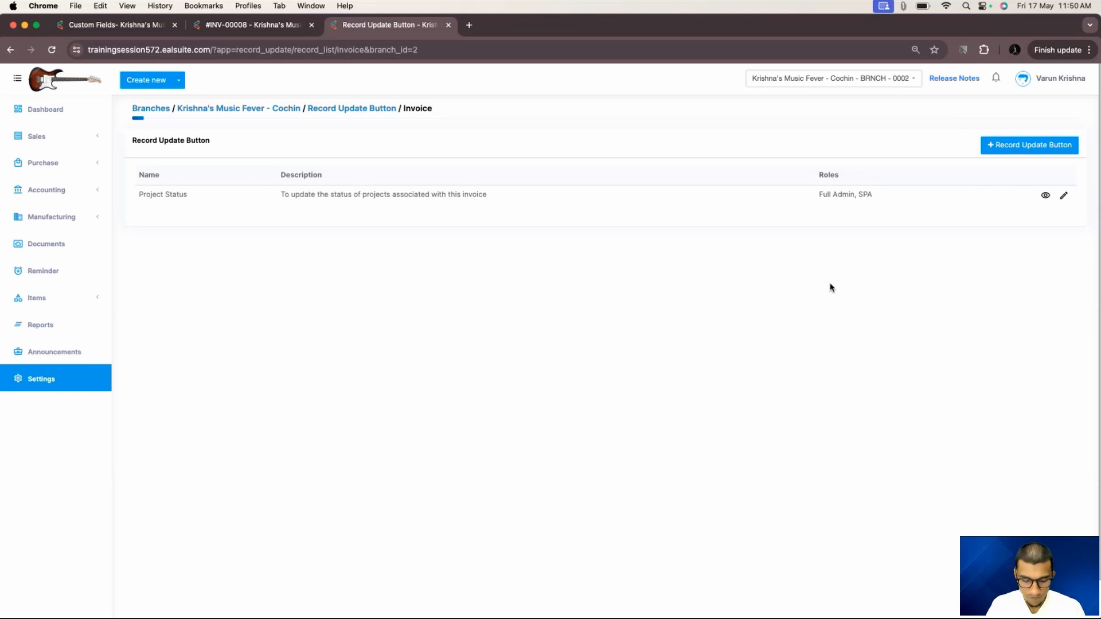
key(ctrl+shift+Tab)
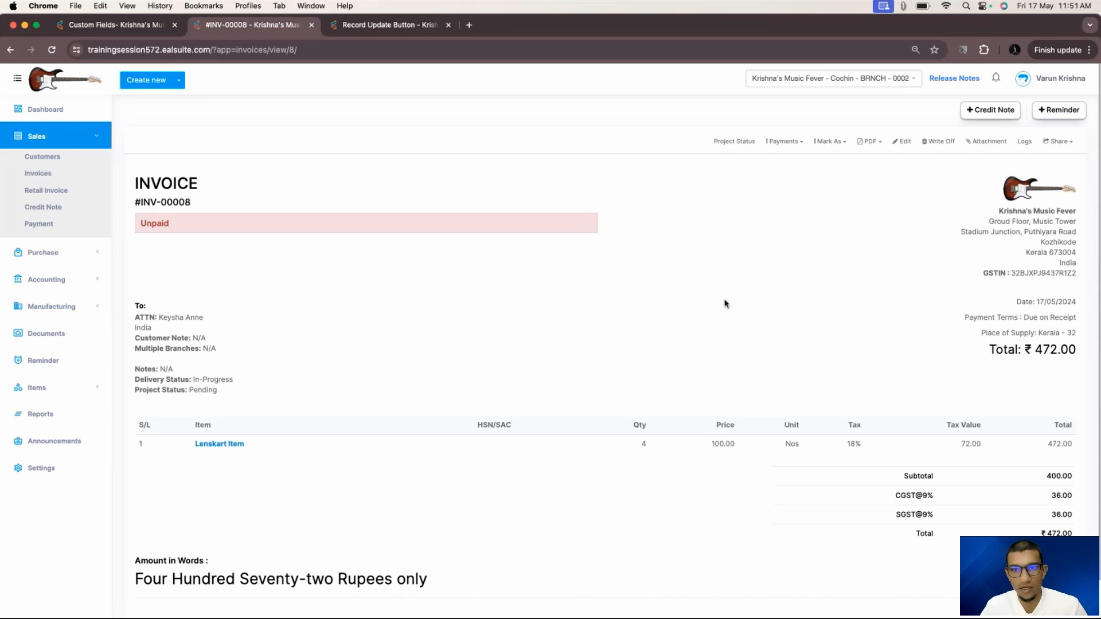
Step: Review the Project Status options in the invoice's edit form, and reopen the invoice from the invoice list without saving
click(895, 142)
click(554, 431)
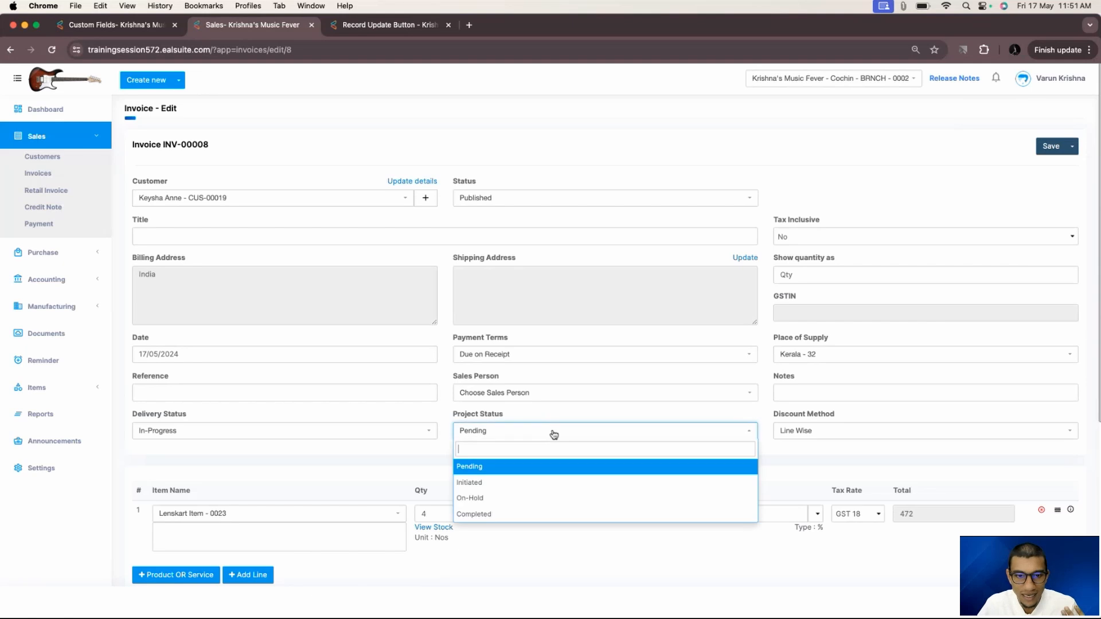
click(911, 183)
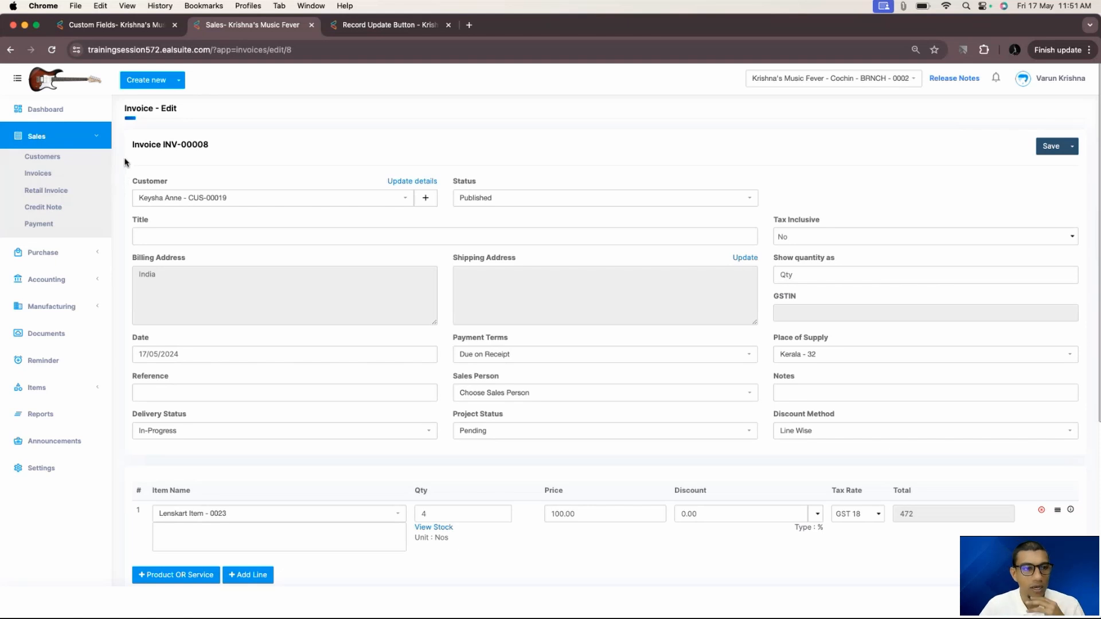
click(38, 173)
click(583, 247)
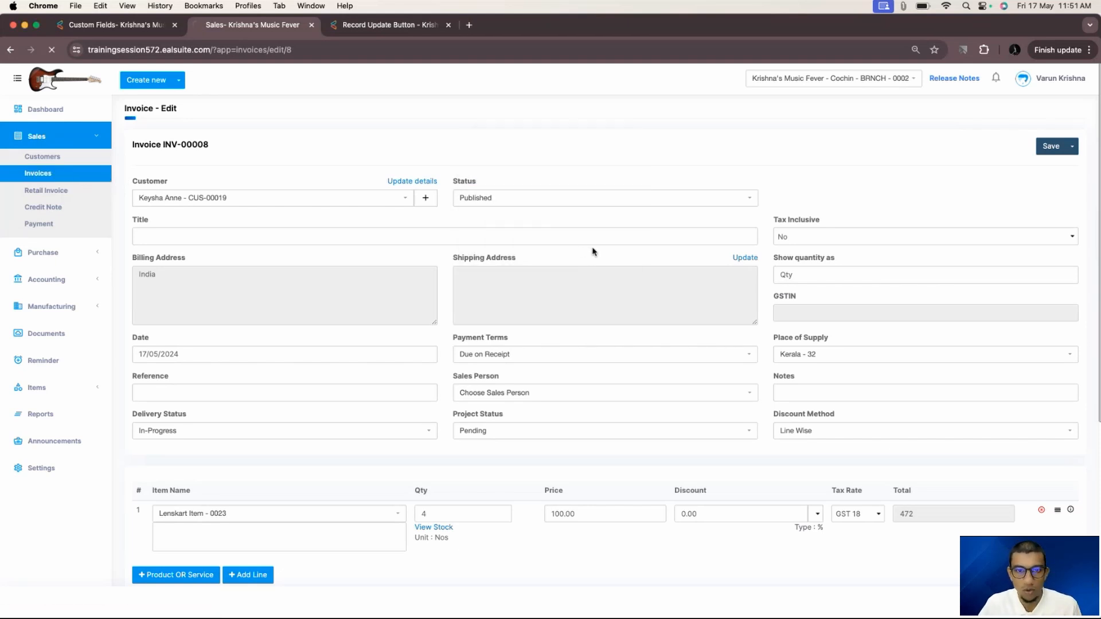
click(172, 232)
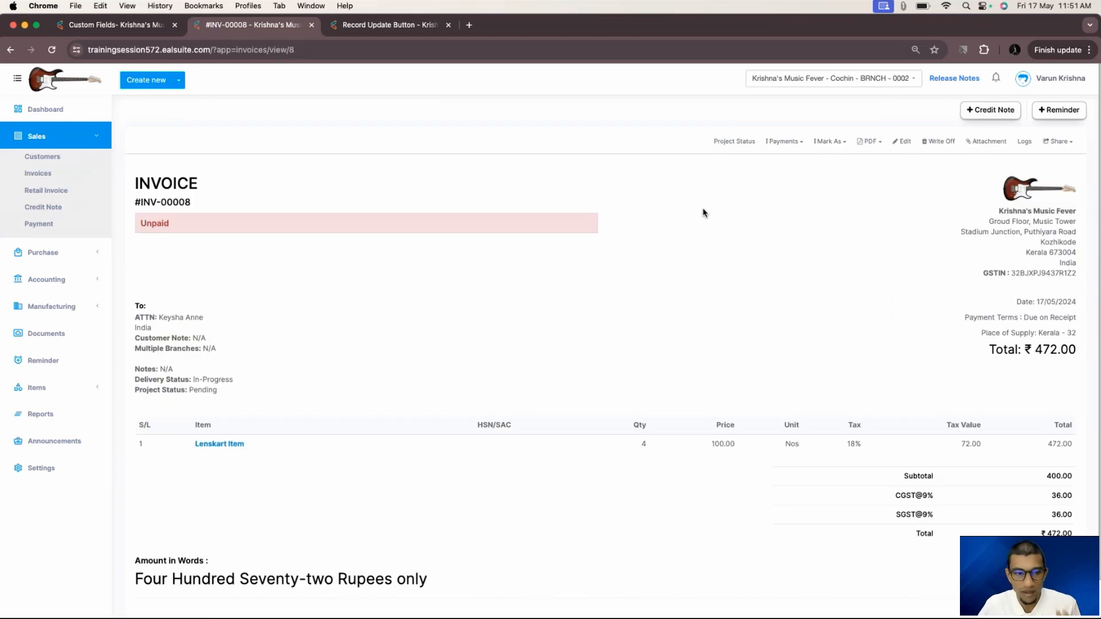
Step: Update the invoice's project status to Initiated using the Project Status record update button
click(736, 142)
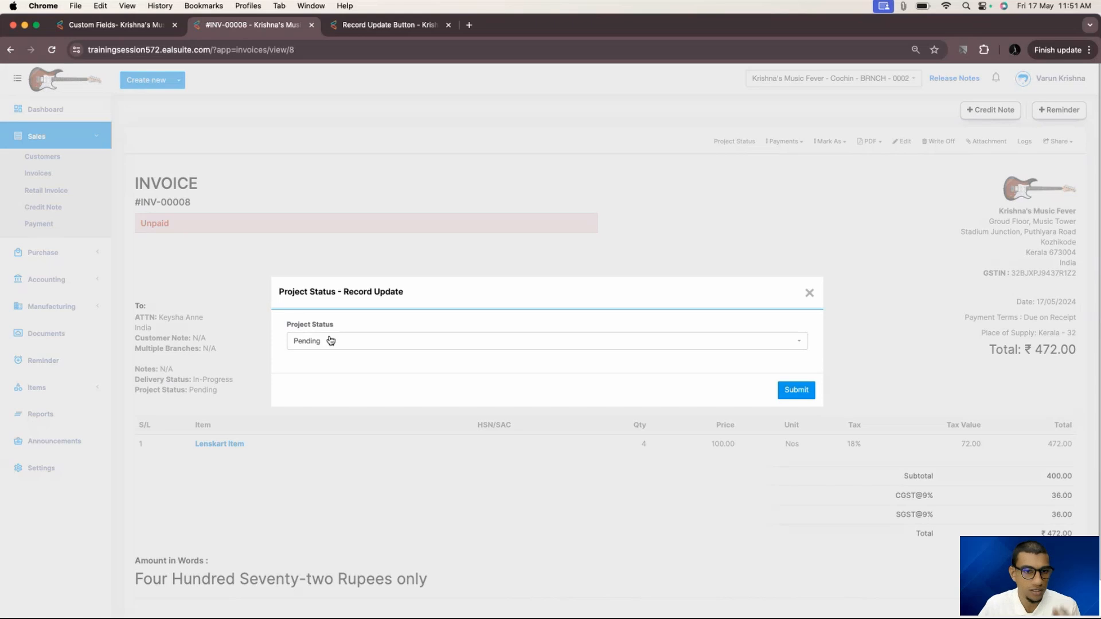
click(331, 340)
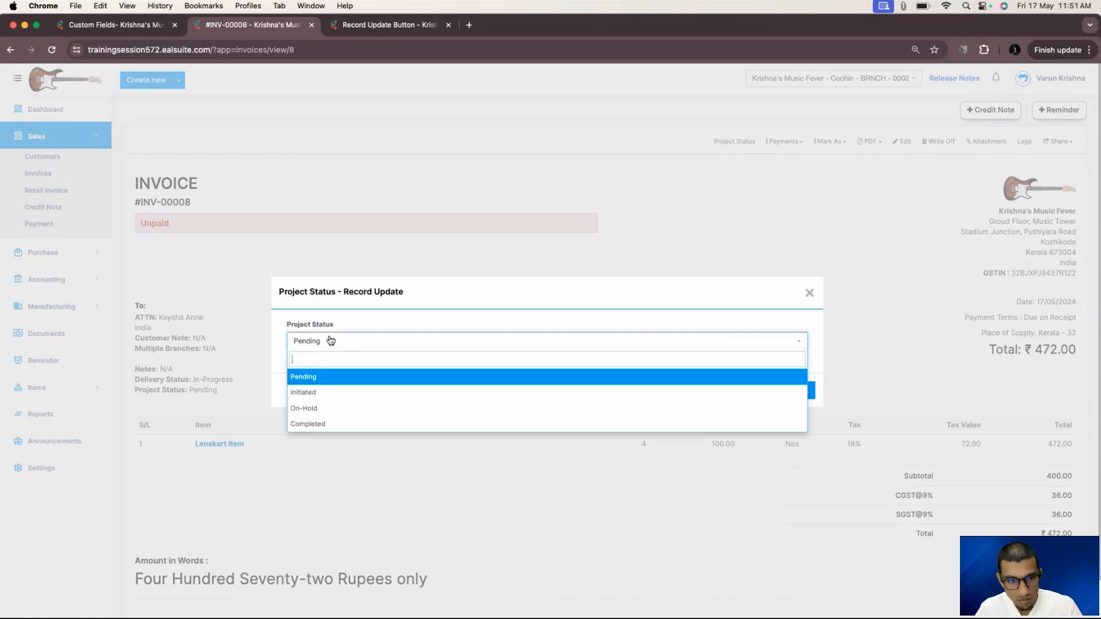
click(335, 398)
click(800, 395)
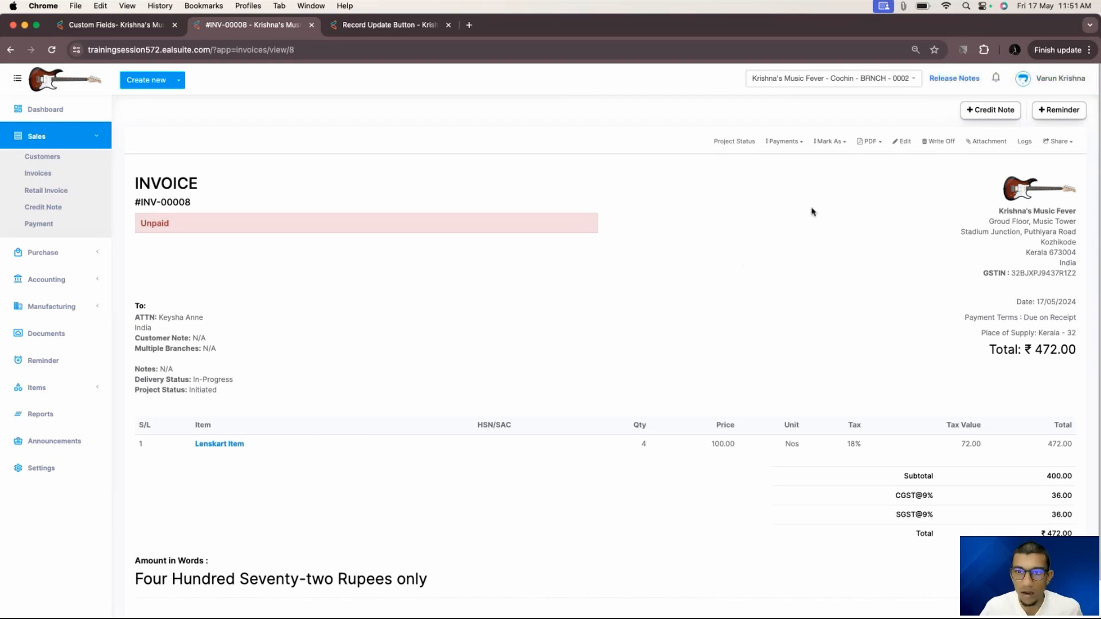
Step: Change the invoice's project status to Completed through its record update button
click(740, 142)
click(582, 344)
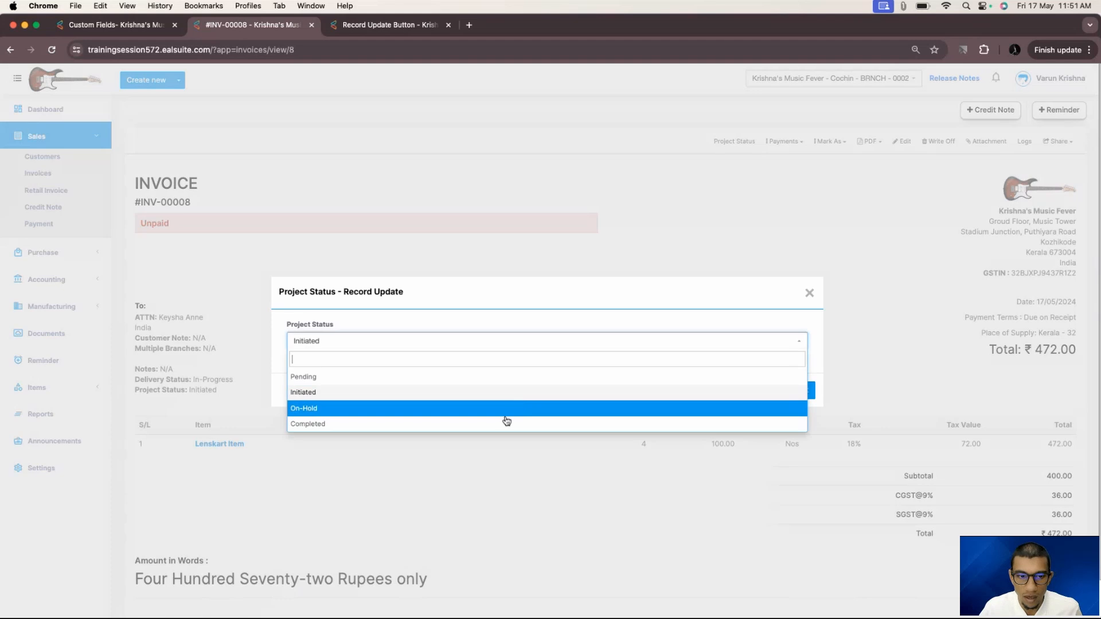
click(504, 422)
click(797, 390)
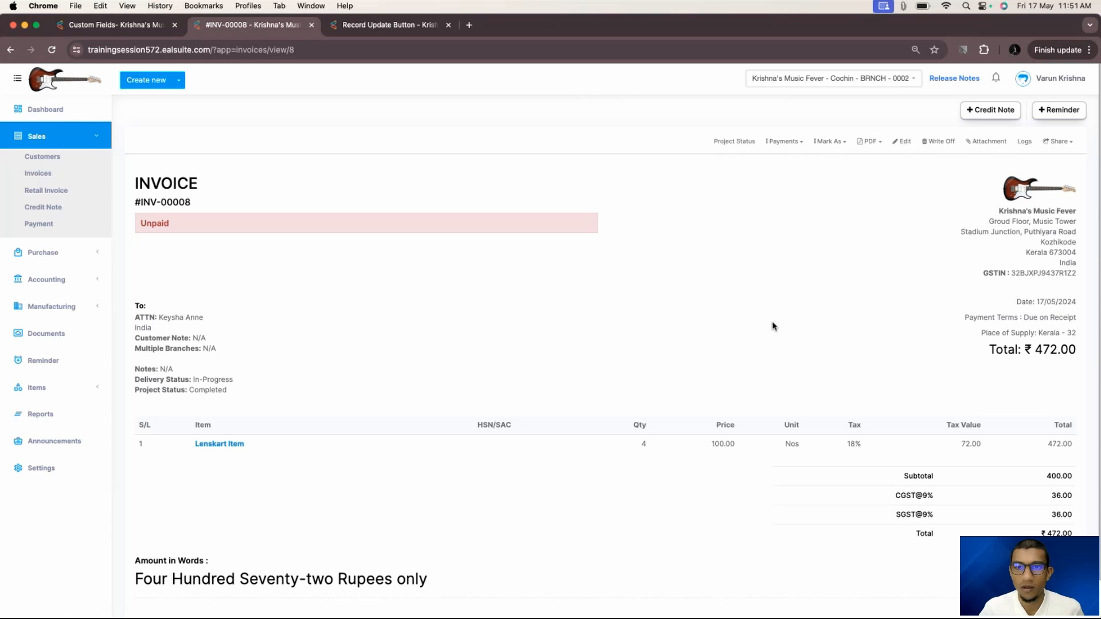
Step: Open the Cochin branch's Record Update Button settings and review the modules available there
click(95, 477)
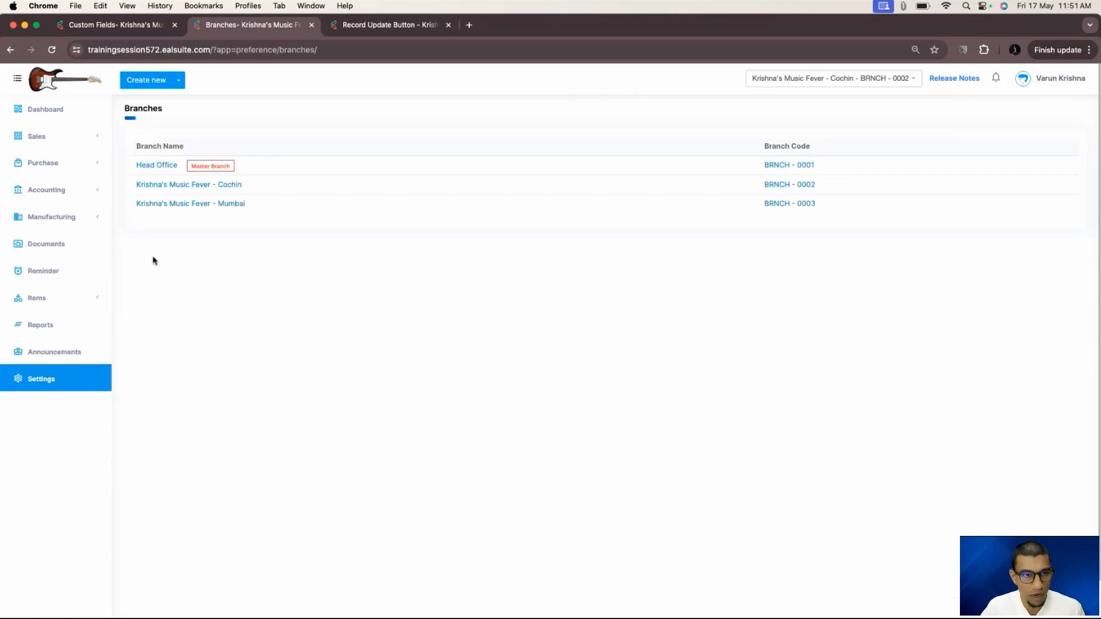
click(191, 190)
scroll(466, 228, down, 2)
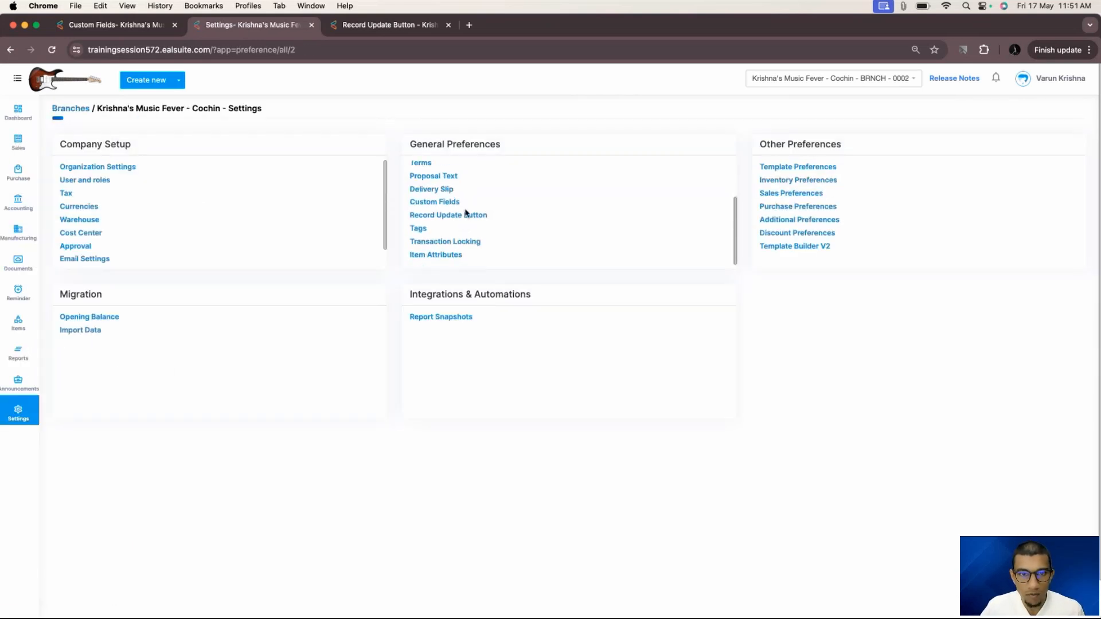
click(465, 217)
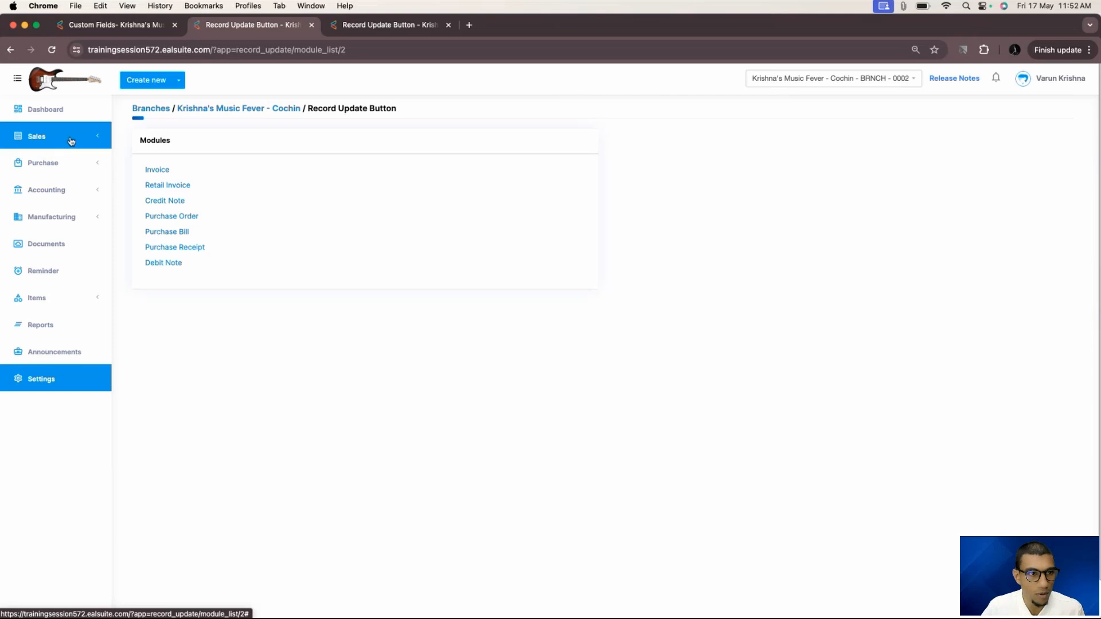
Step: Enable Quotes, Sales Order, Delivery Note, Pro Forma Invoice and Packing Slip in the Cochin branch's sales preferences and save
click(64, 377)
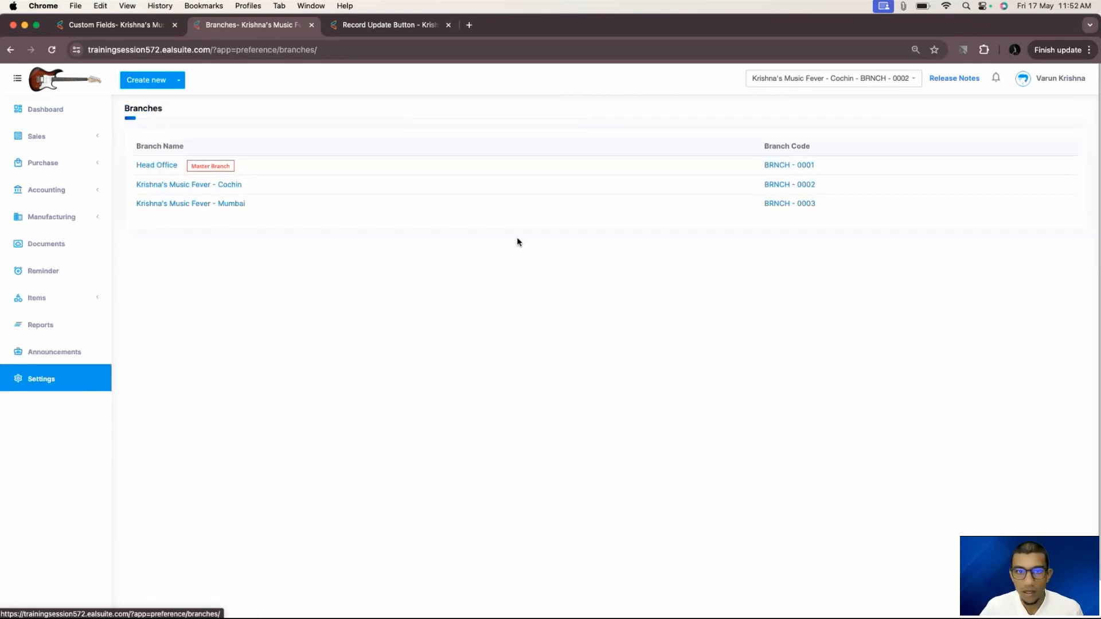
click(179, 186)
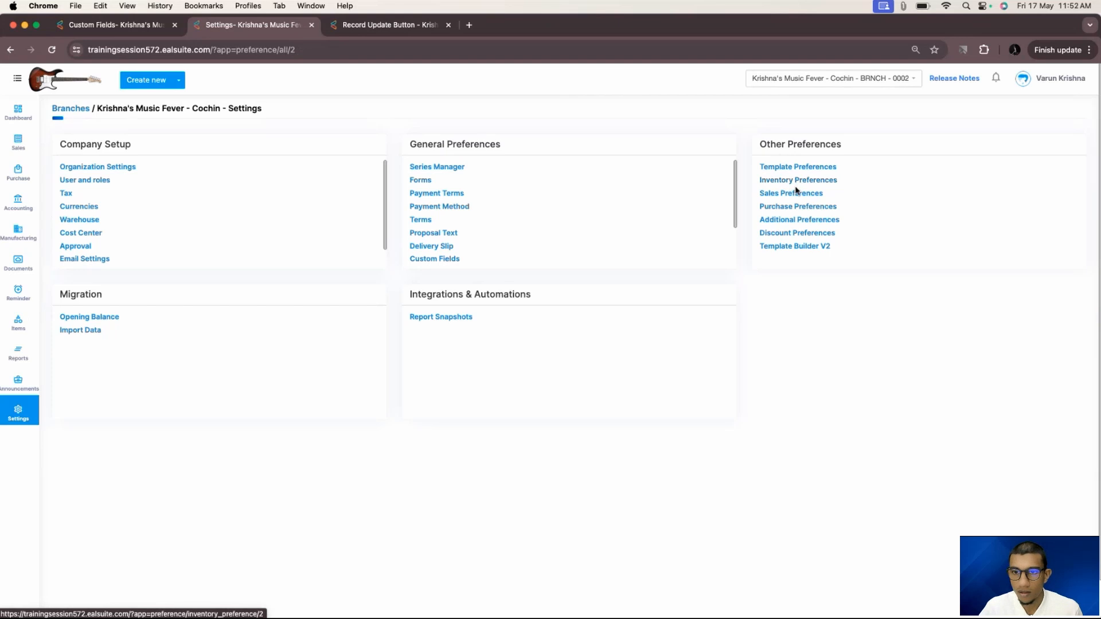
click(792, 195)
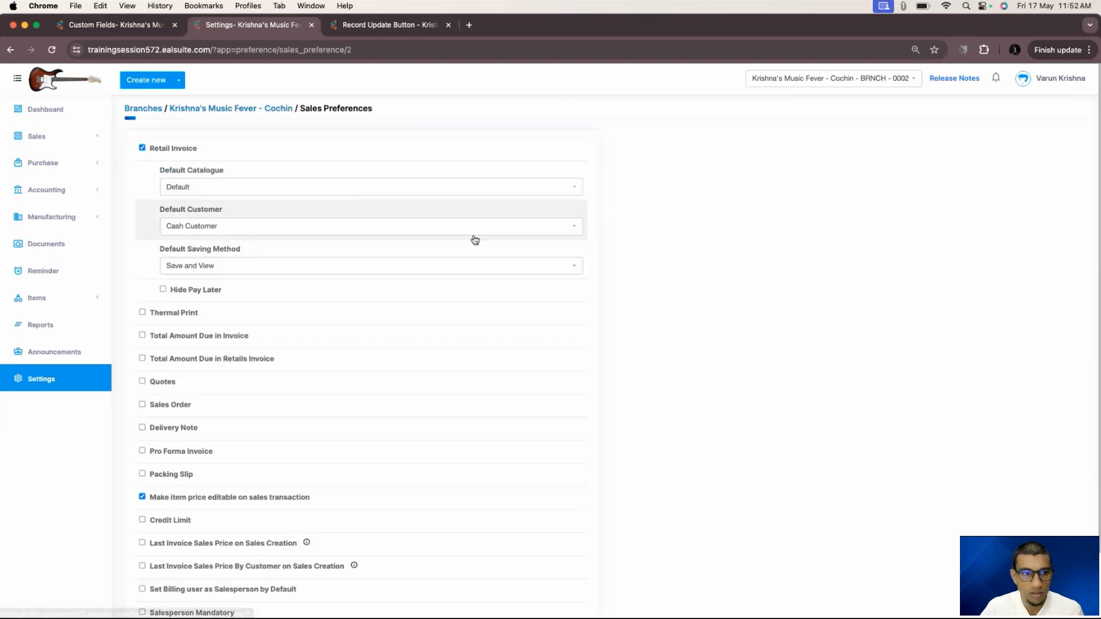
click(142, 382)
click(142, 404)
click(142, 428)
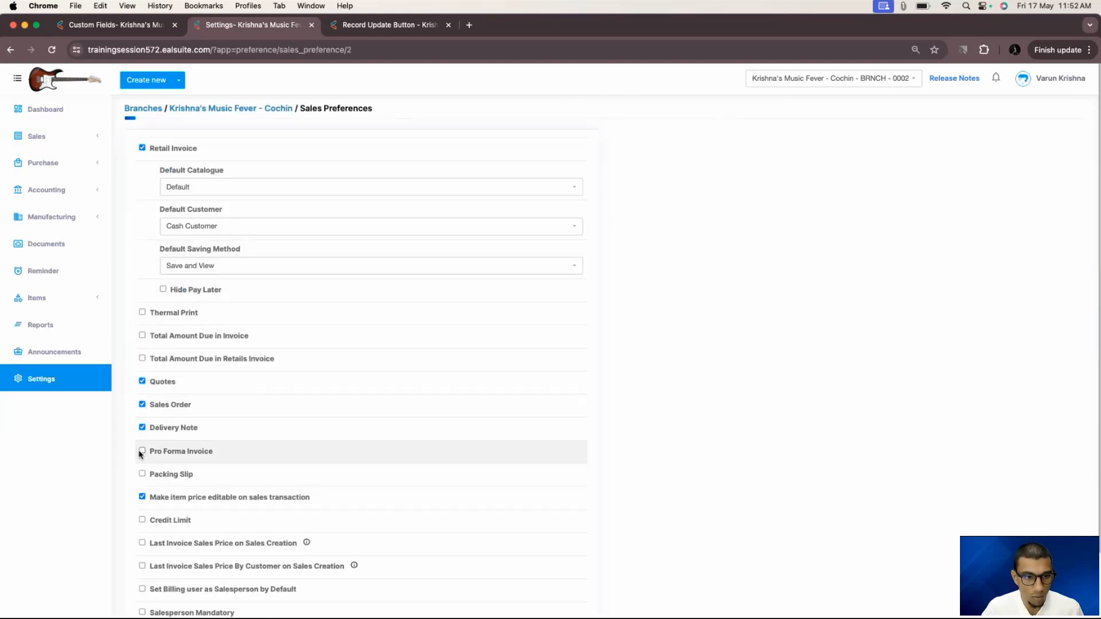
click(142, 452)
click(142, 497)
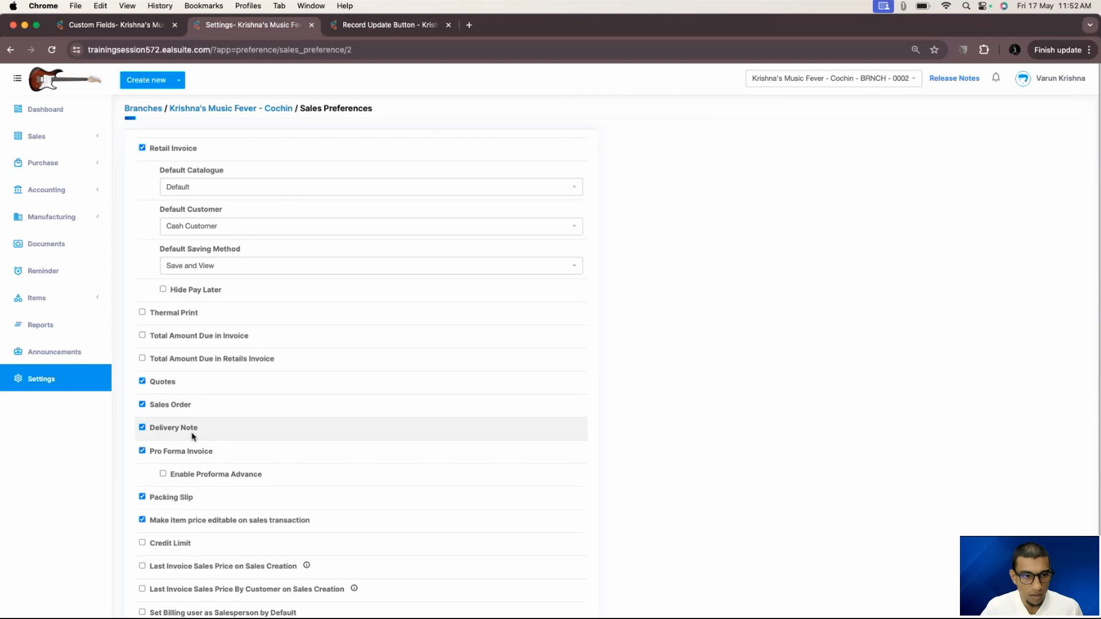
scroll(207, 344, down, 3)
click(581, 573)
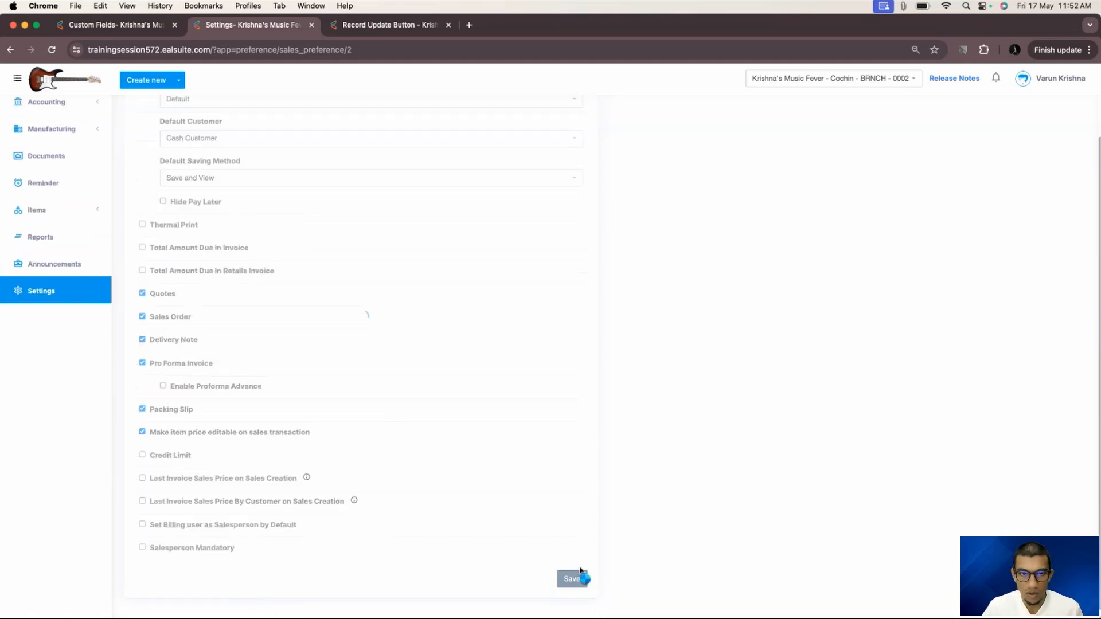
Step: Enable GRN and Landing Cost in the Cochin branch's purchase preferences and save
click(60, 375)
click(403, 335)
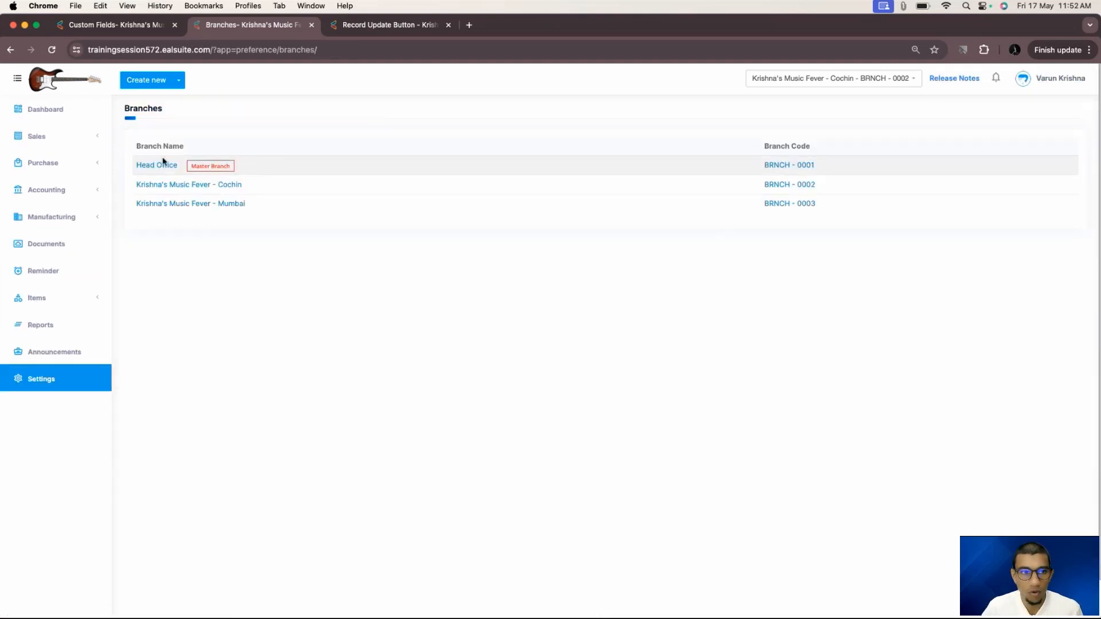
click(150, 184)
click(817, 206)
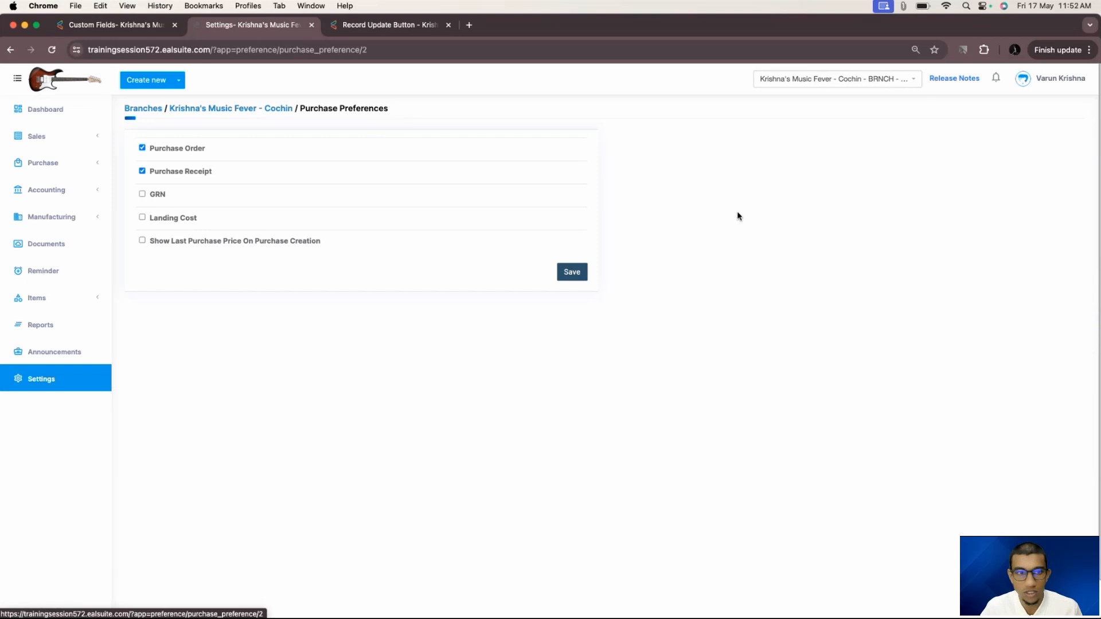
click(171, 197)
click(166, 227)
click(567, 275)
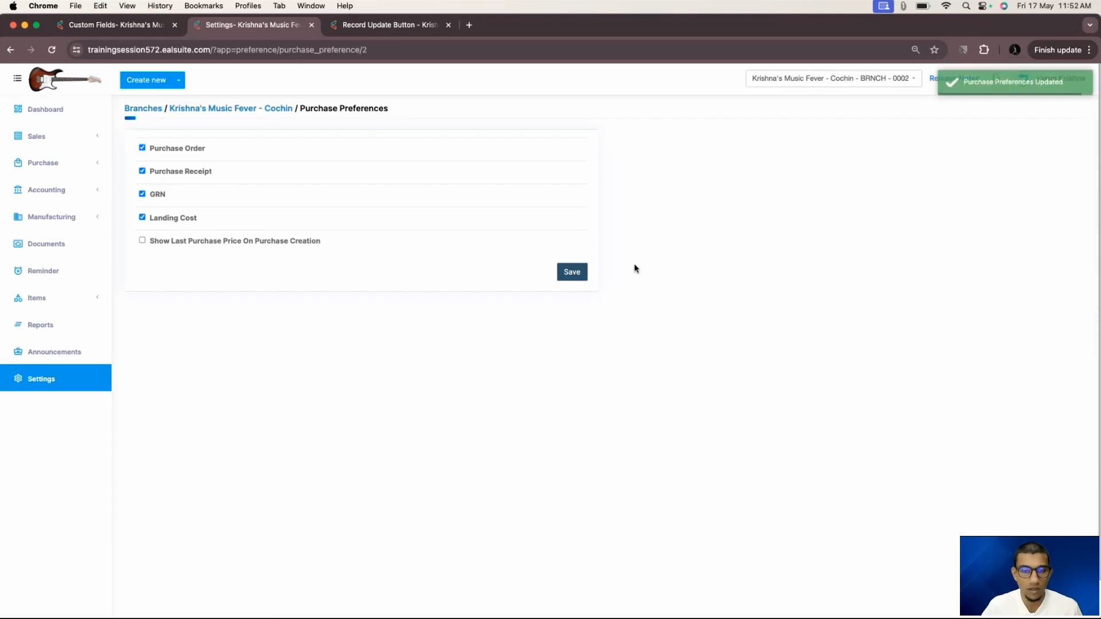
Step: Reopen the Cochin branch's Record Update Button settings and review which sales and purchase modules are listed
click(81, 143)
click(76, 164)
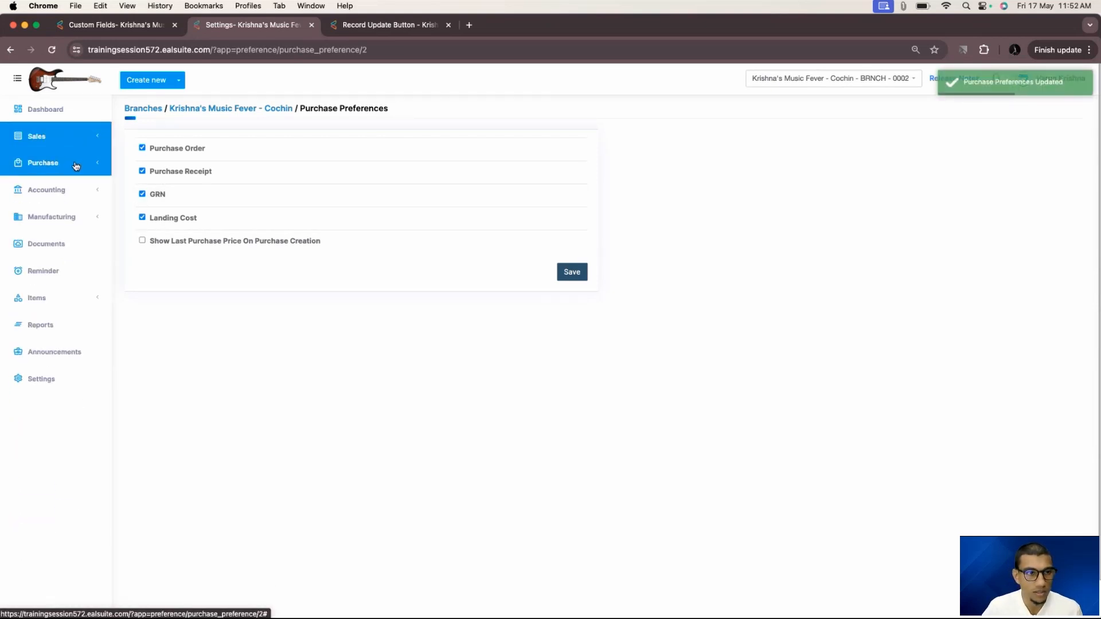
click(76, 166)
click(62, 375)
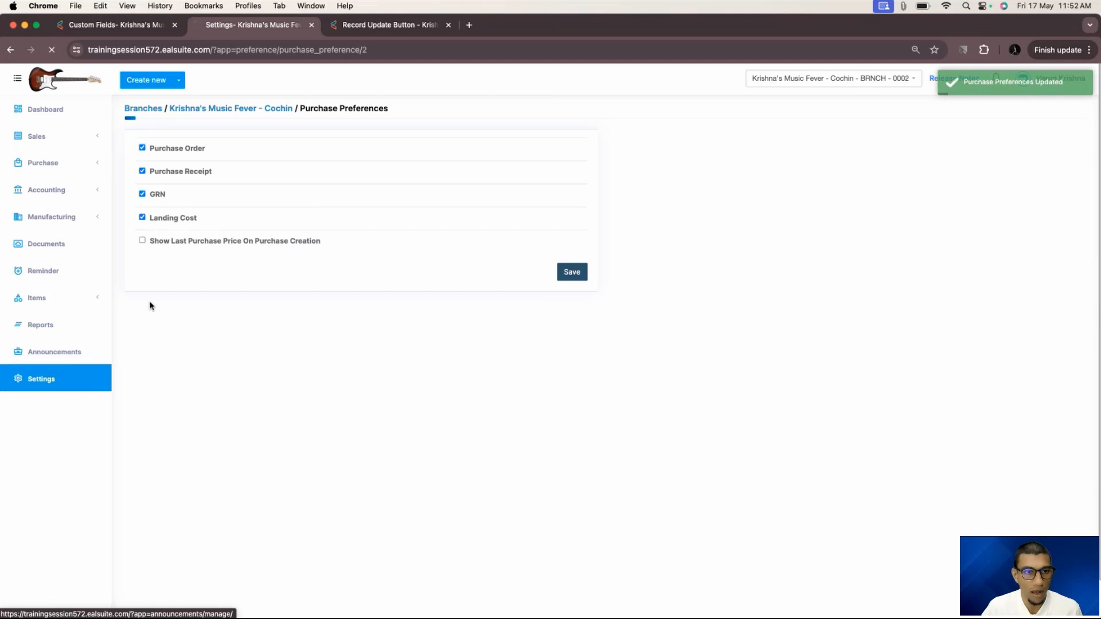
click(157, 186)
scroll(441, 221, down, 3)
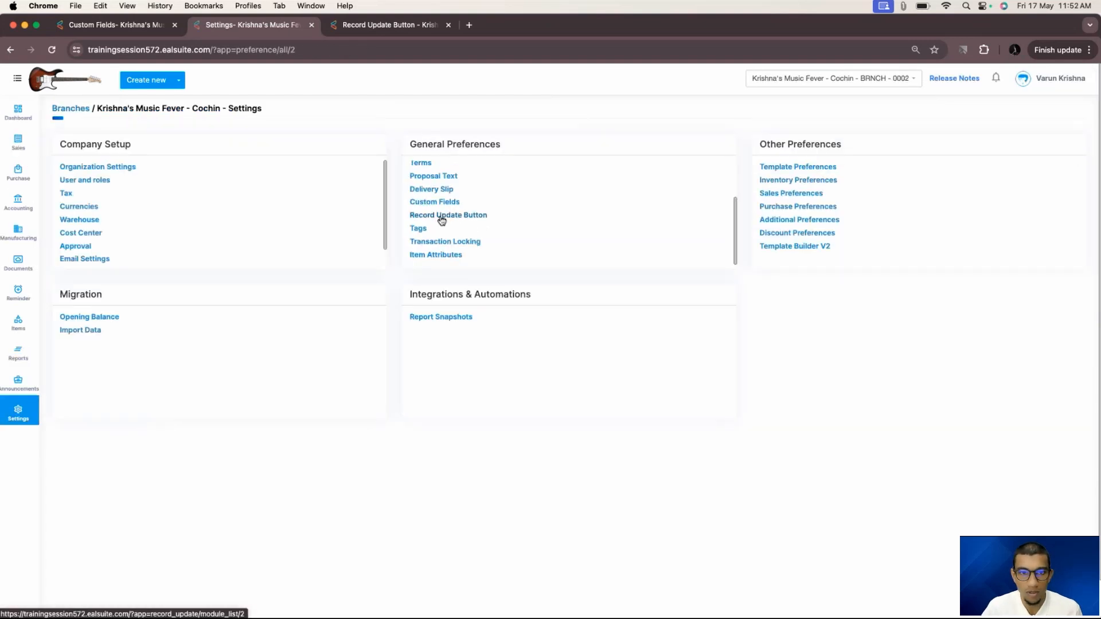
click(442, 216)
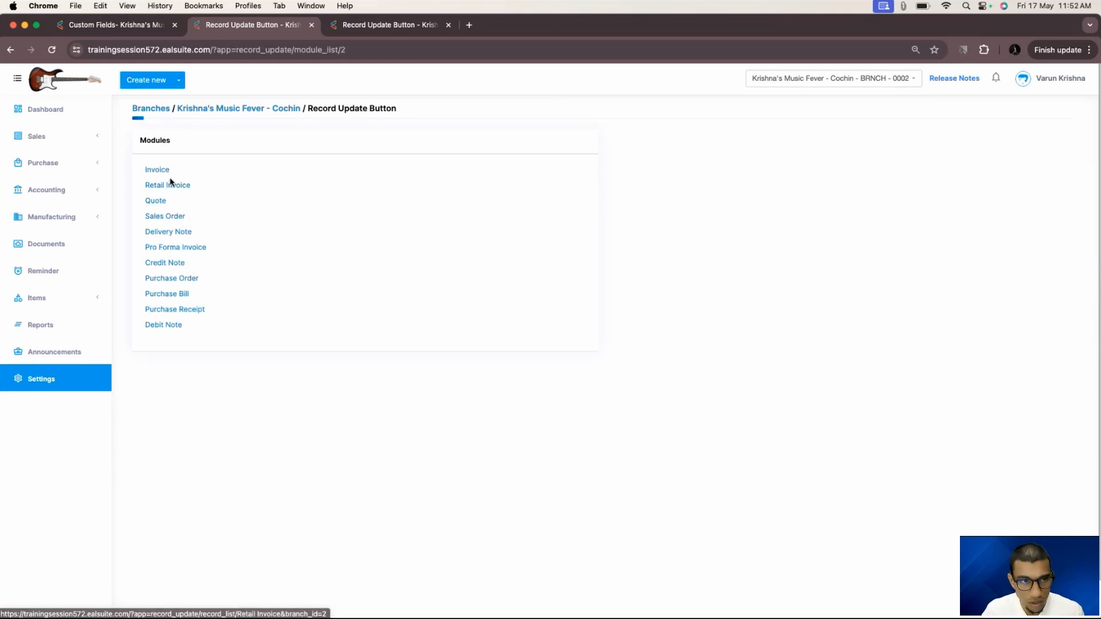
Step: Return to the dashboard, switch to the presentation, and advance to the Refreshed Bill Views slide
click(99, 106)
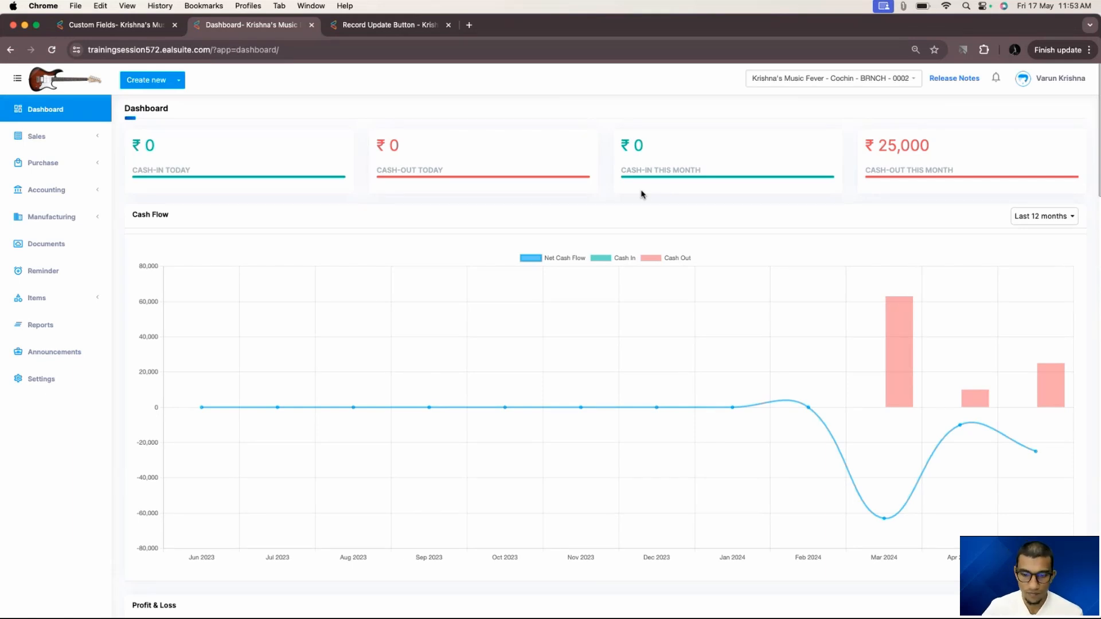
click(11, 27)
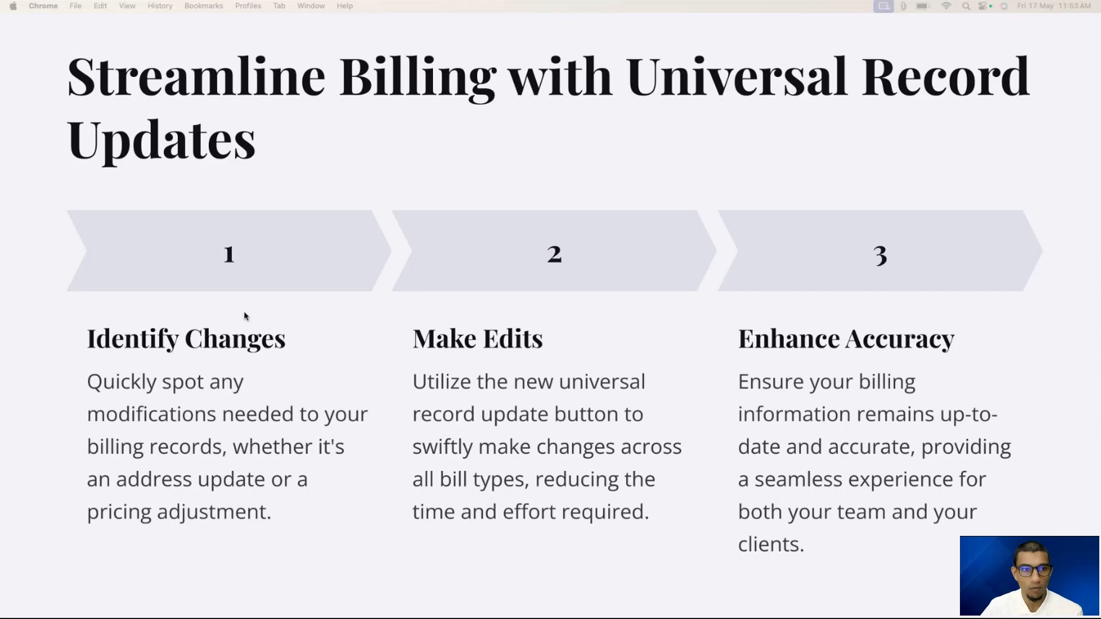
mouse_move(141, 614)
click(126, 612)
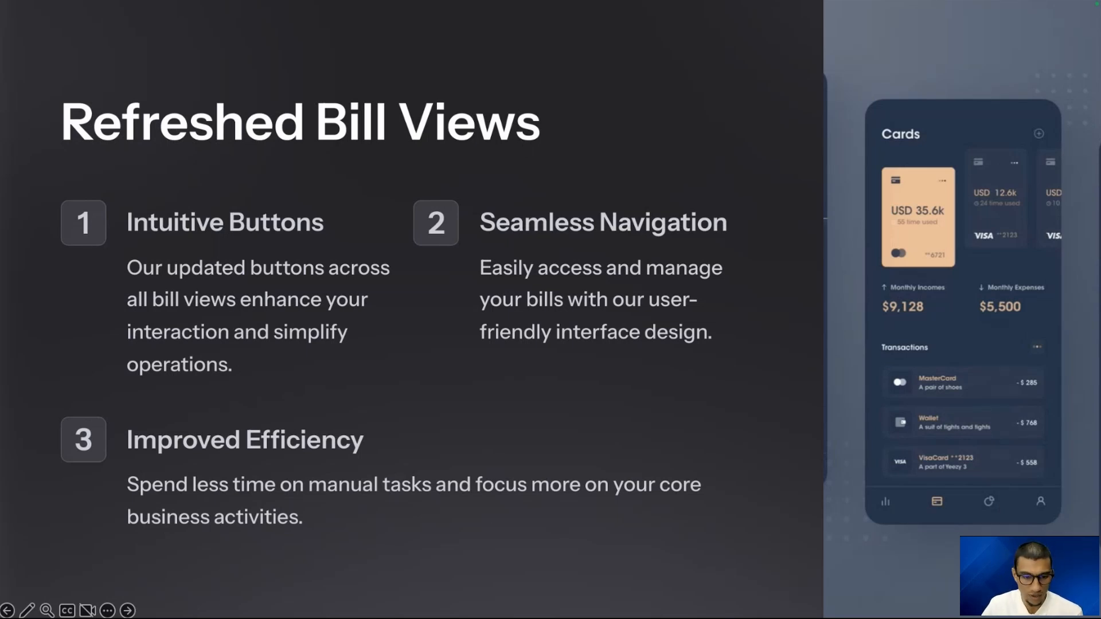
Step: Switch to the Chrome browser, change the active branch to Head Office, and open its sales invoice list
drag(267, 598, 273, 86)
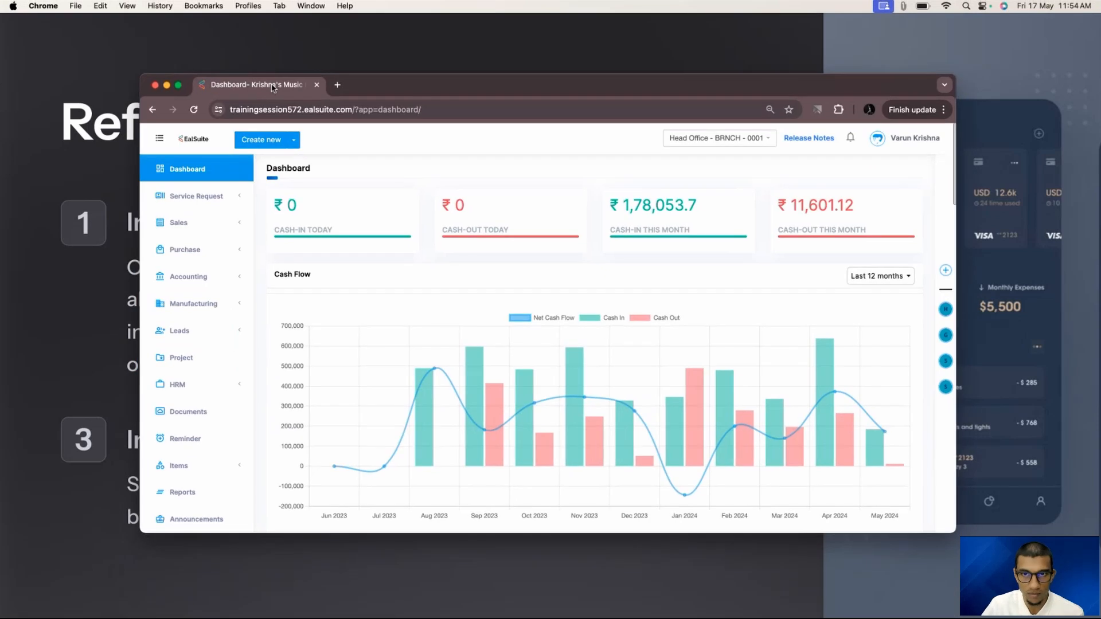
double_click(482, 85)
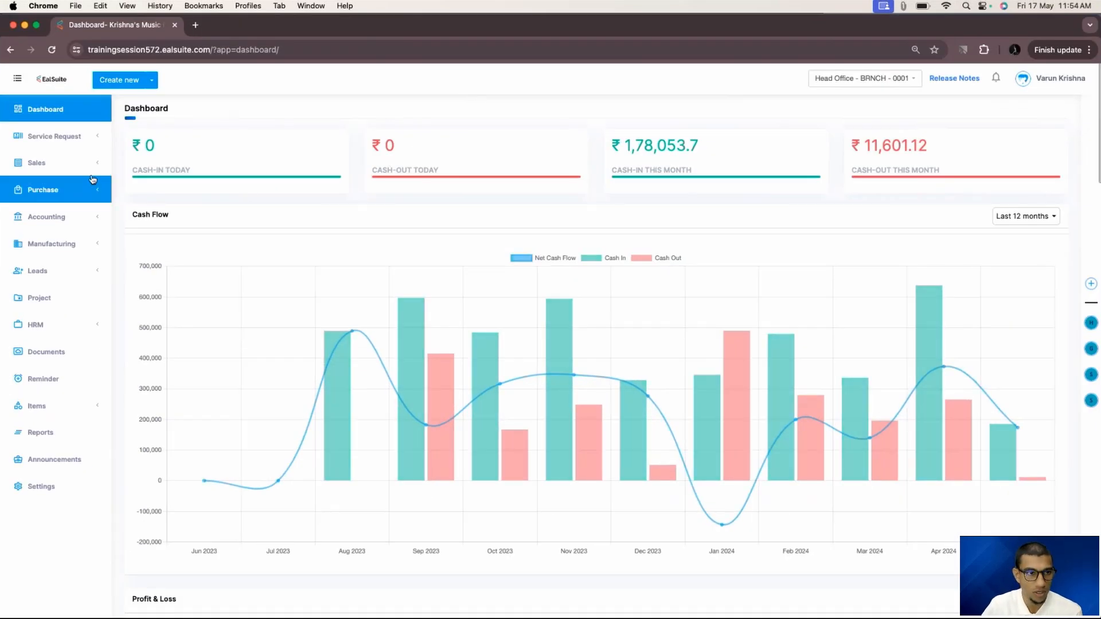
click(81, 164)
super+click(90, 200)
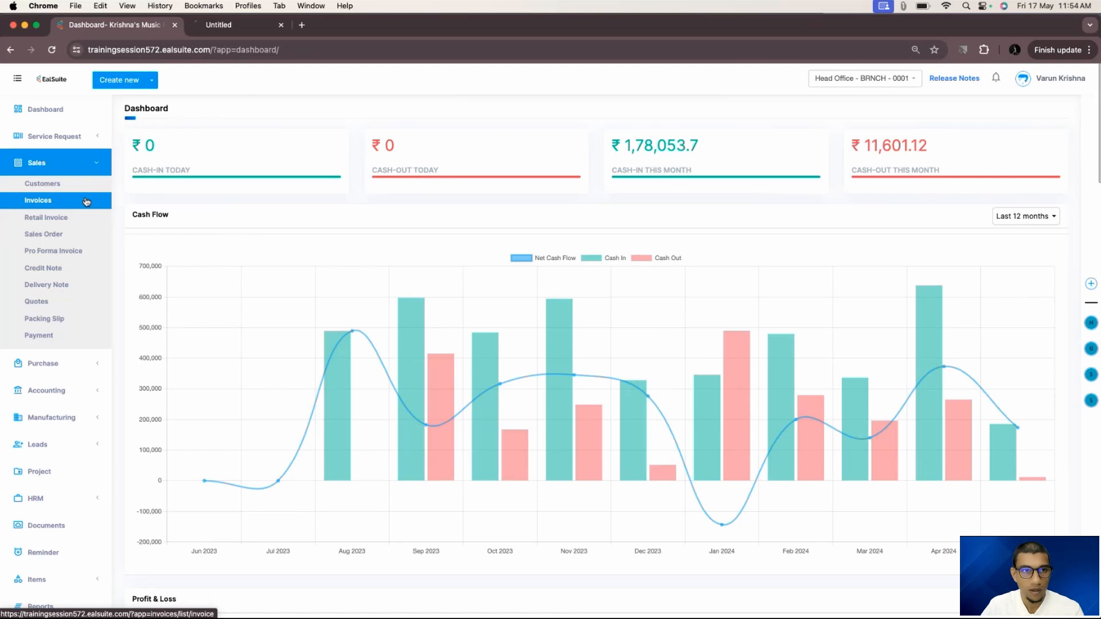
click(224, 31)
click(815, 80)
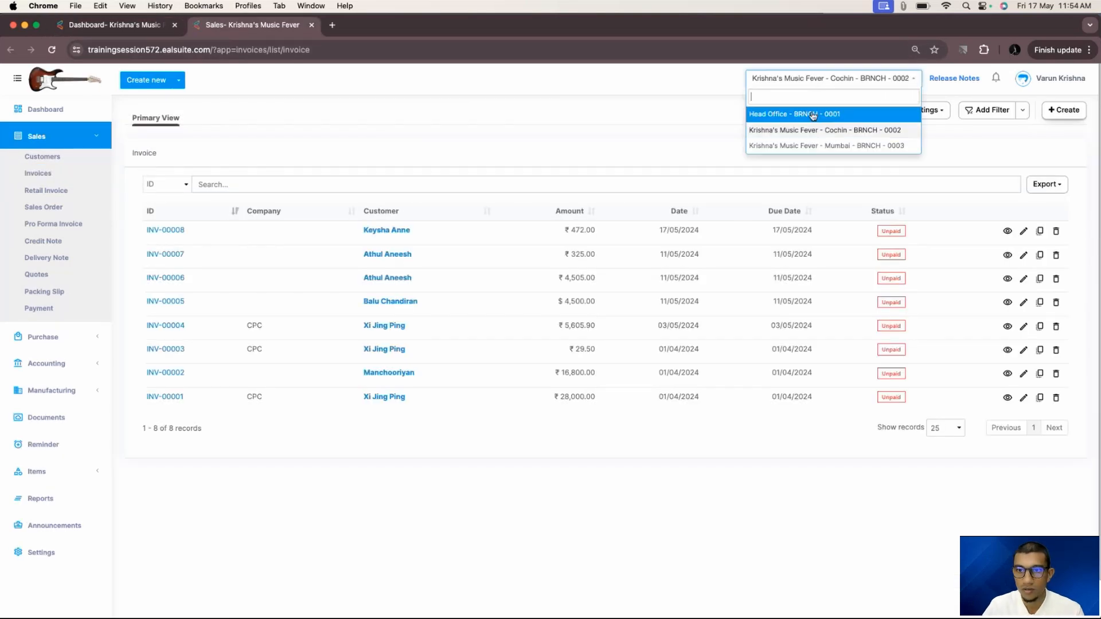
click(792, 111)
click(55, 163)
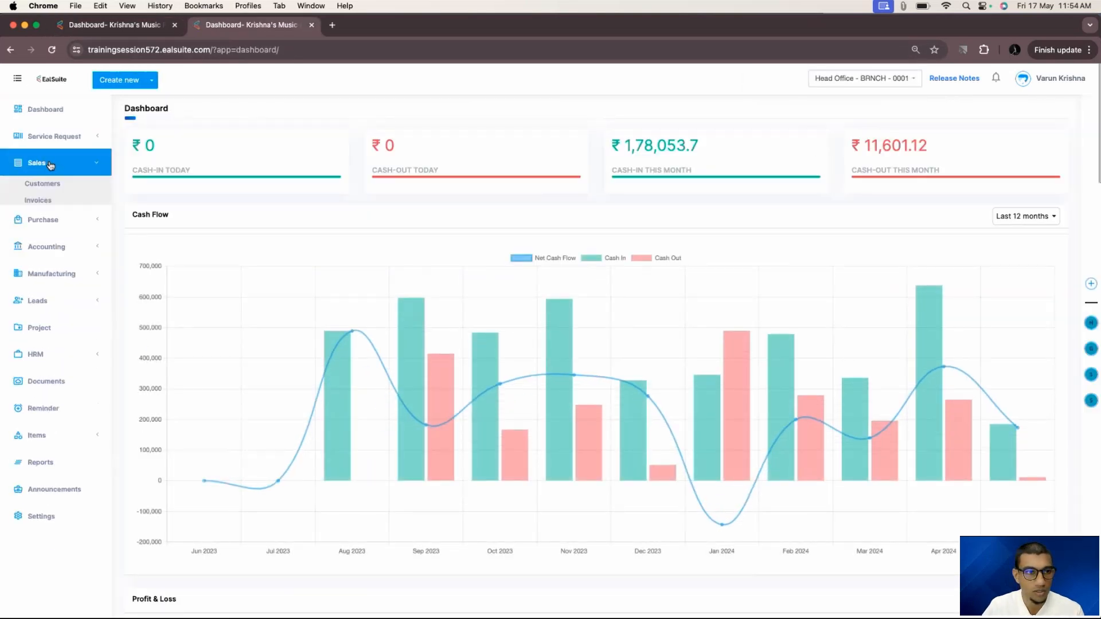
click(72, 206)
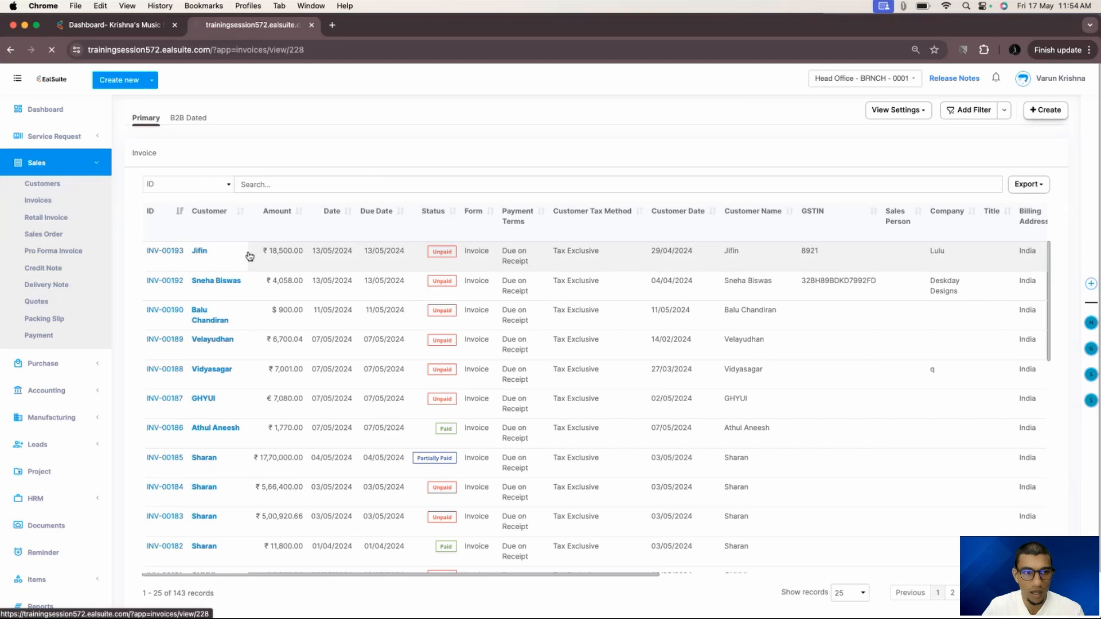
Step: Open the first invoice in the Head Office list and review its view buttons and edit form
click(172, 254)
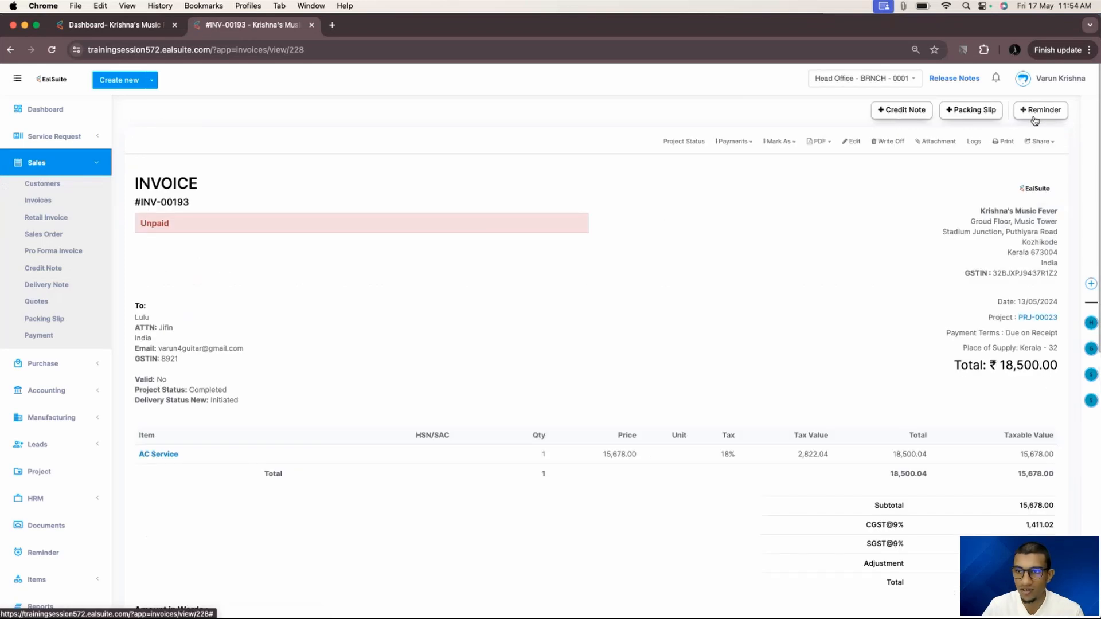
scroll(934, 350, down, 10)
scroll(869, 390, up, 10)
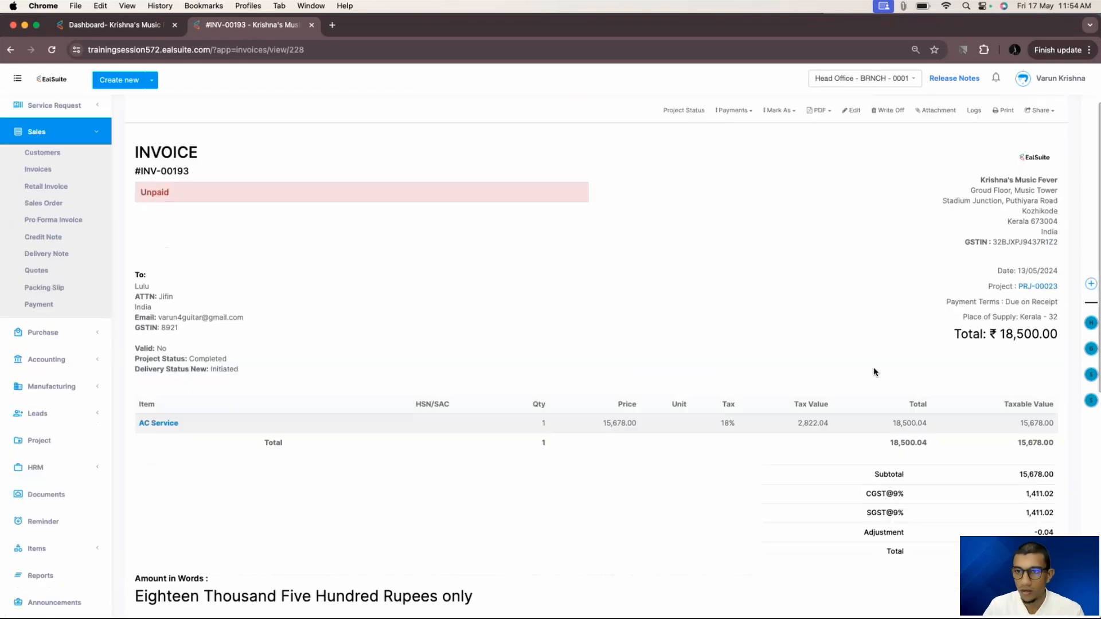
click(851, 141)
scroll(848, 286, down, 5)
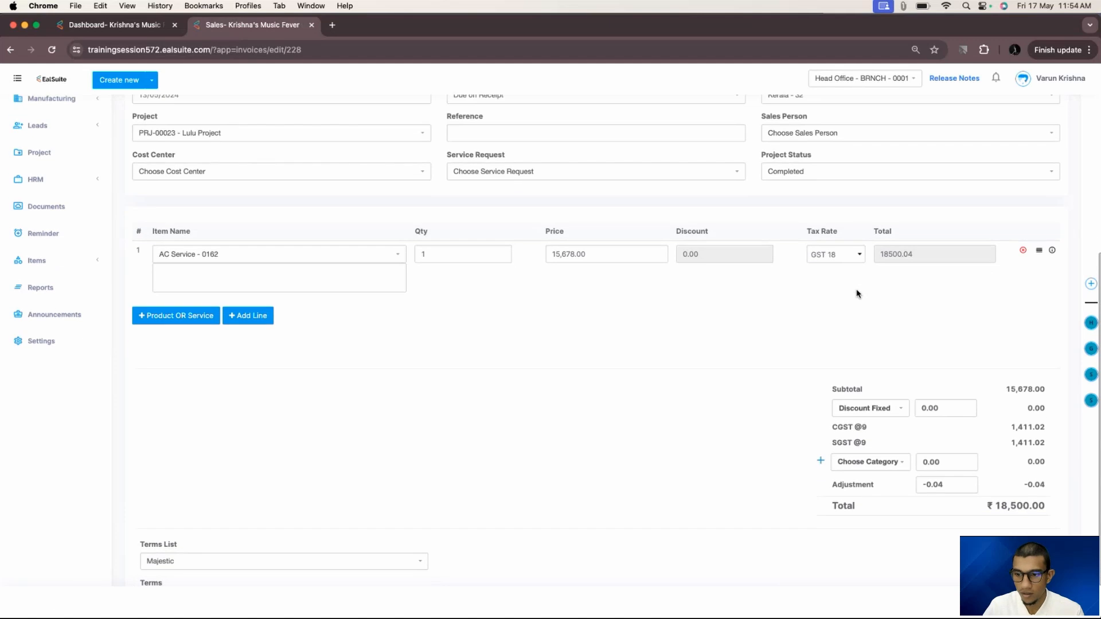
scroll(858, 294, up, 3)
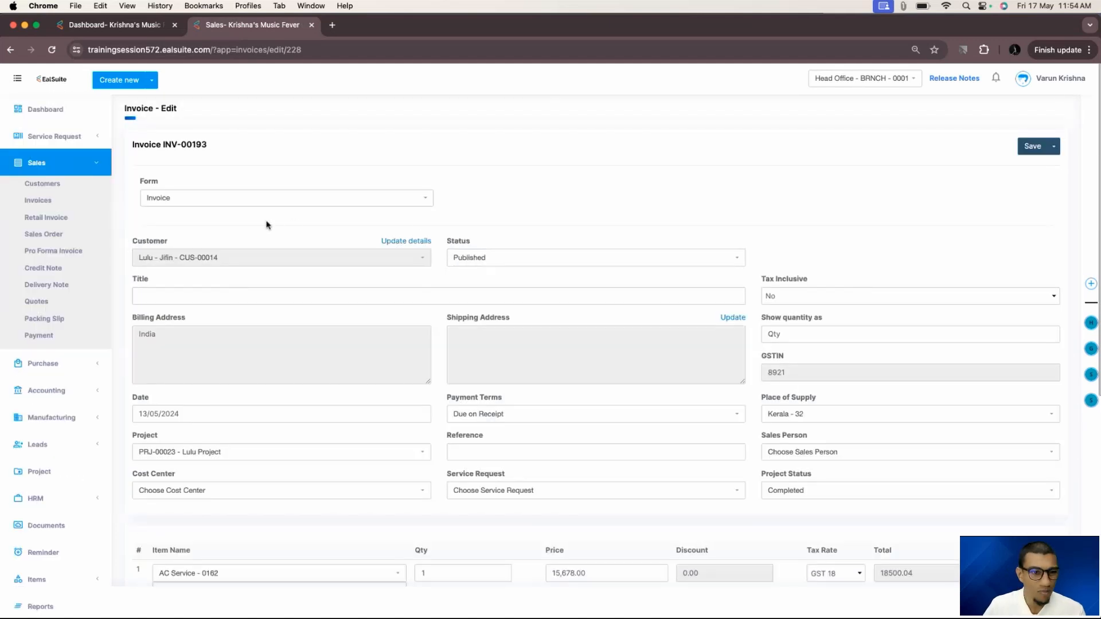
Step: Open the first retail invoice in the Head Office list and review the layout and buttons of its view
click(80, 217)
click(578, 242)
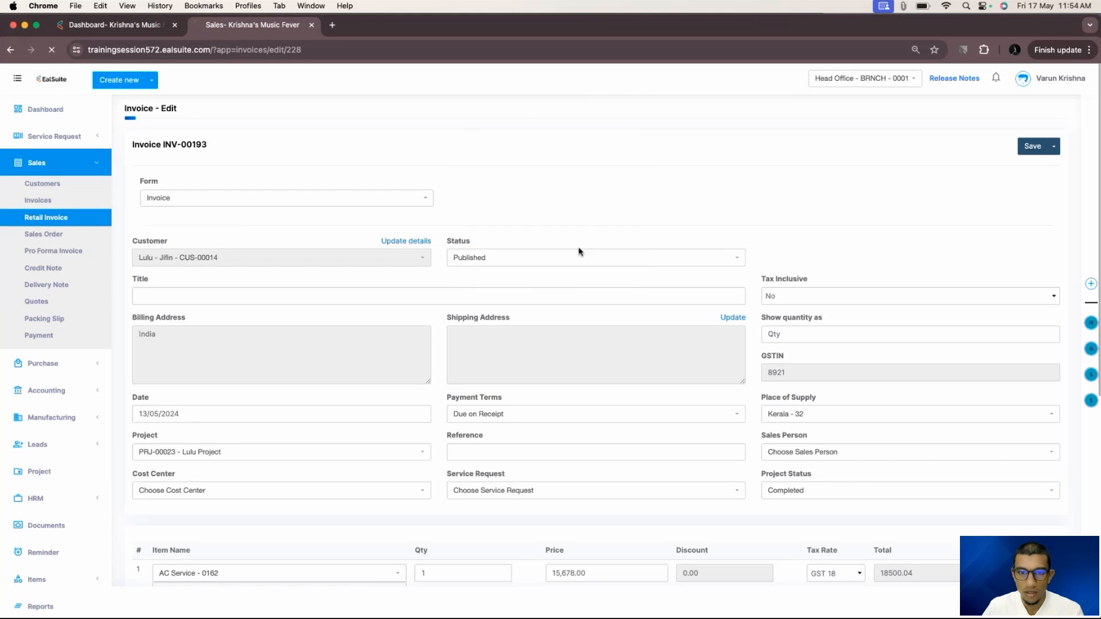
click(167, 254)
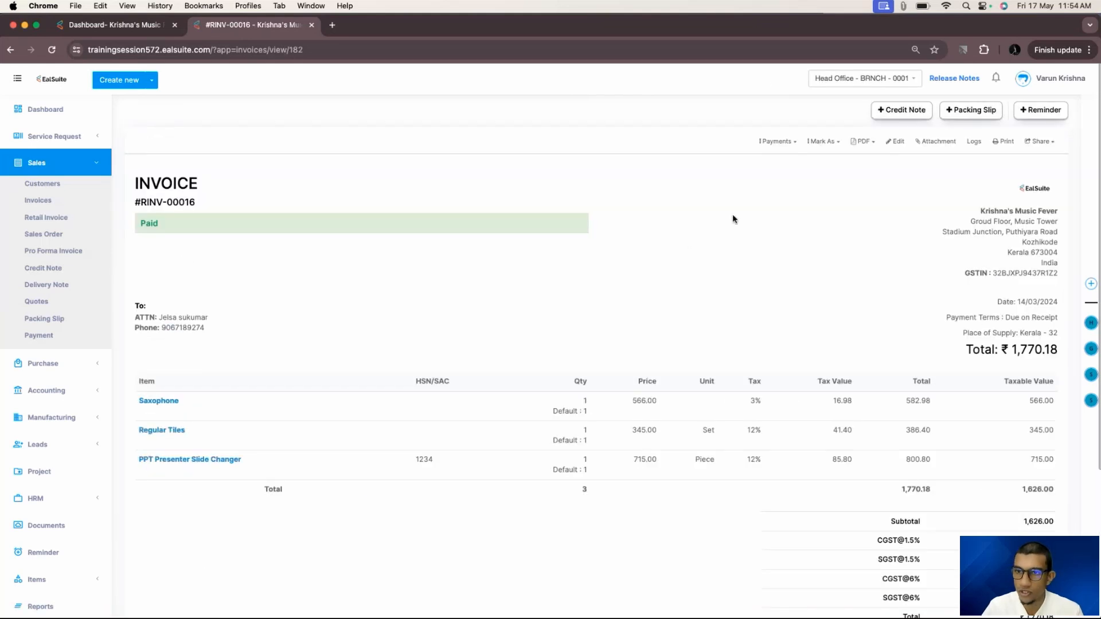
click(72, 166)
click(71, 194)
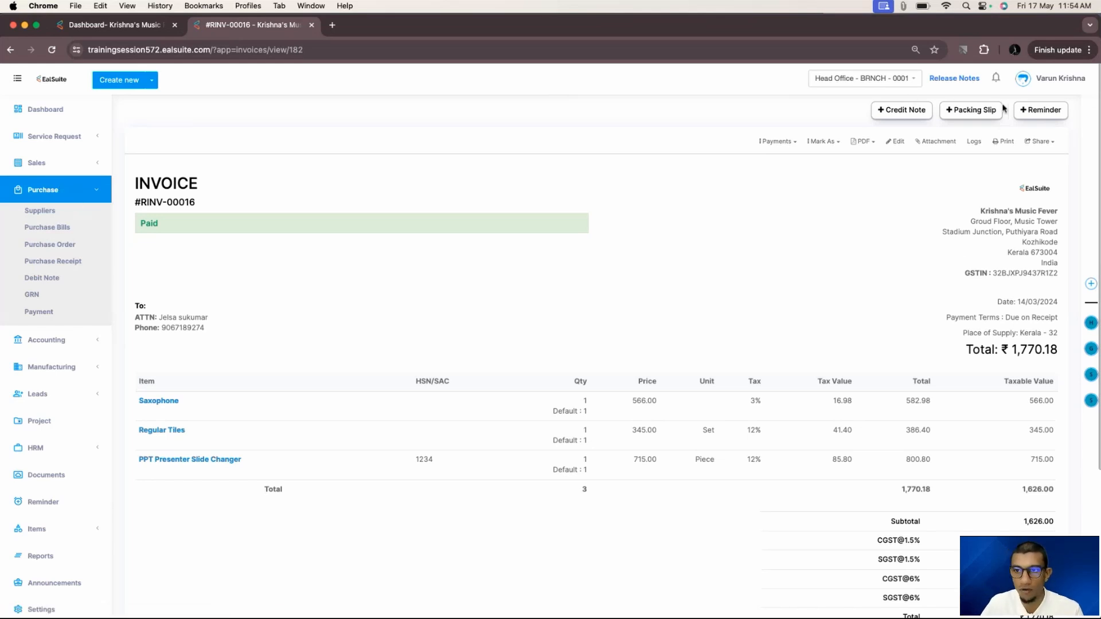
click(61, 189)
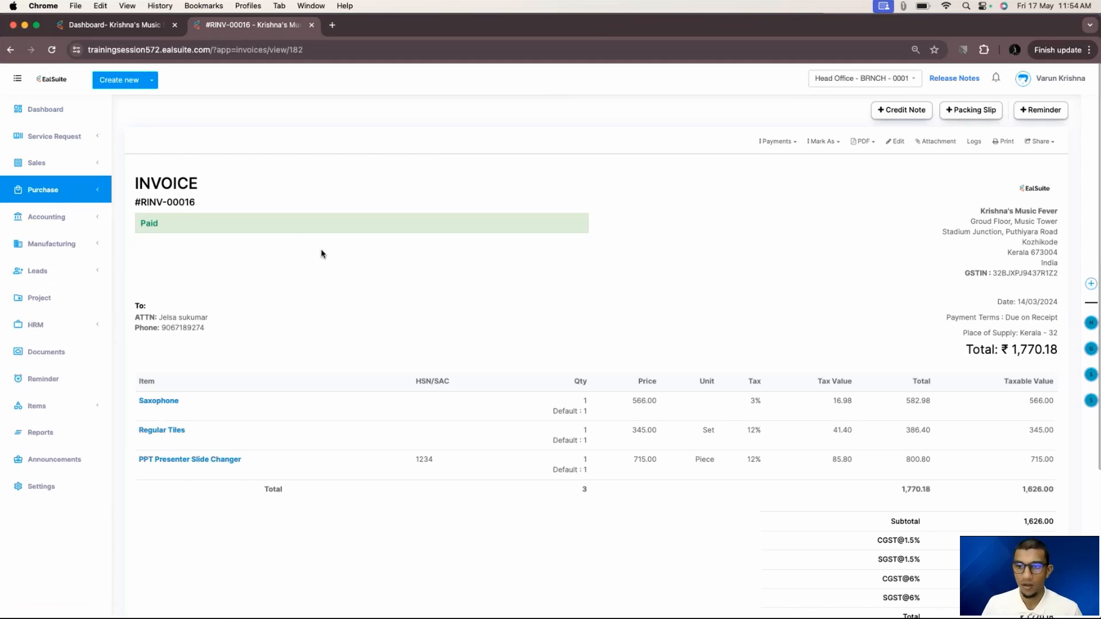
scroll(321, 253, down, 5)
scroll(322, 253, up, 5)
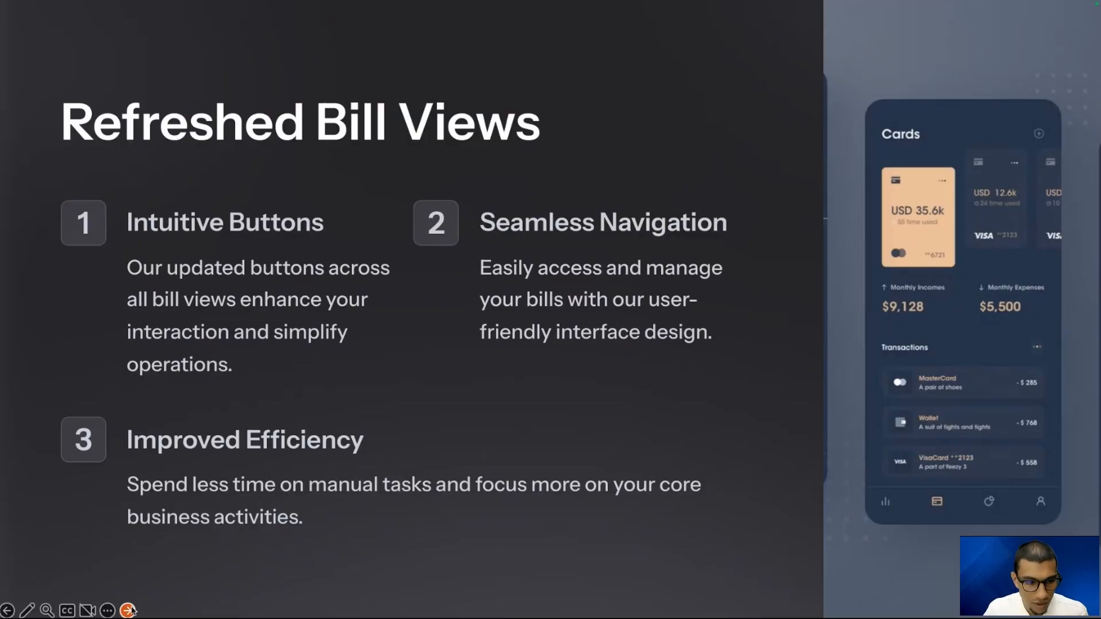
Step: Advance the presentation to Streamlined Payment Assignments, and switch to the Chrome browser to open the Head Office bank account list
click(129, 610)
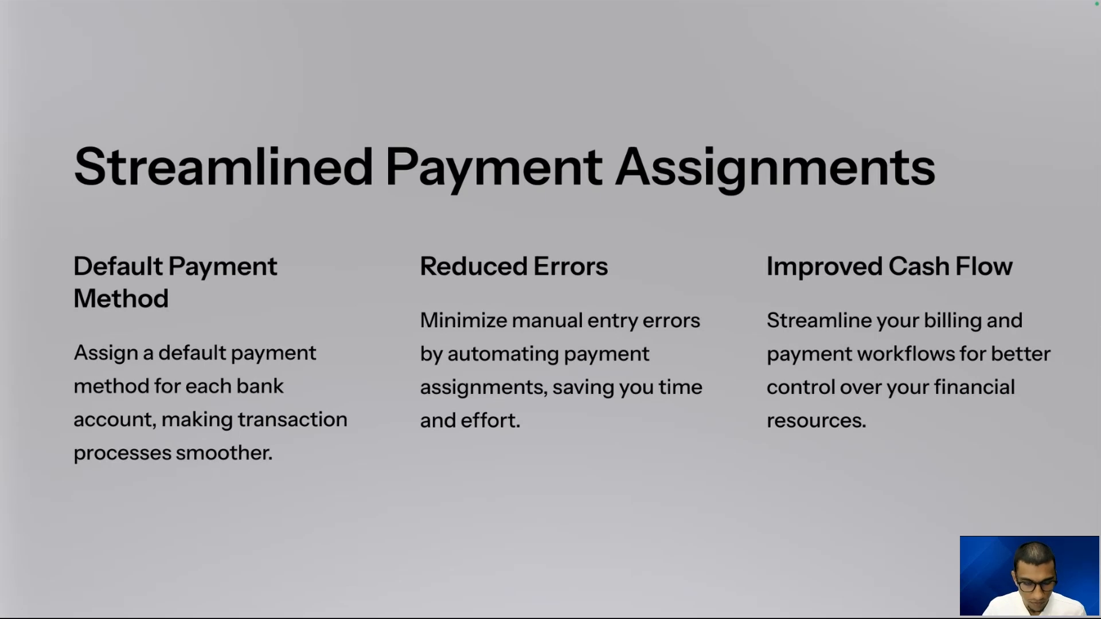
key(super+Tab)
double_click(424, 139)
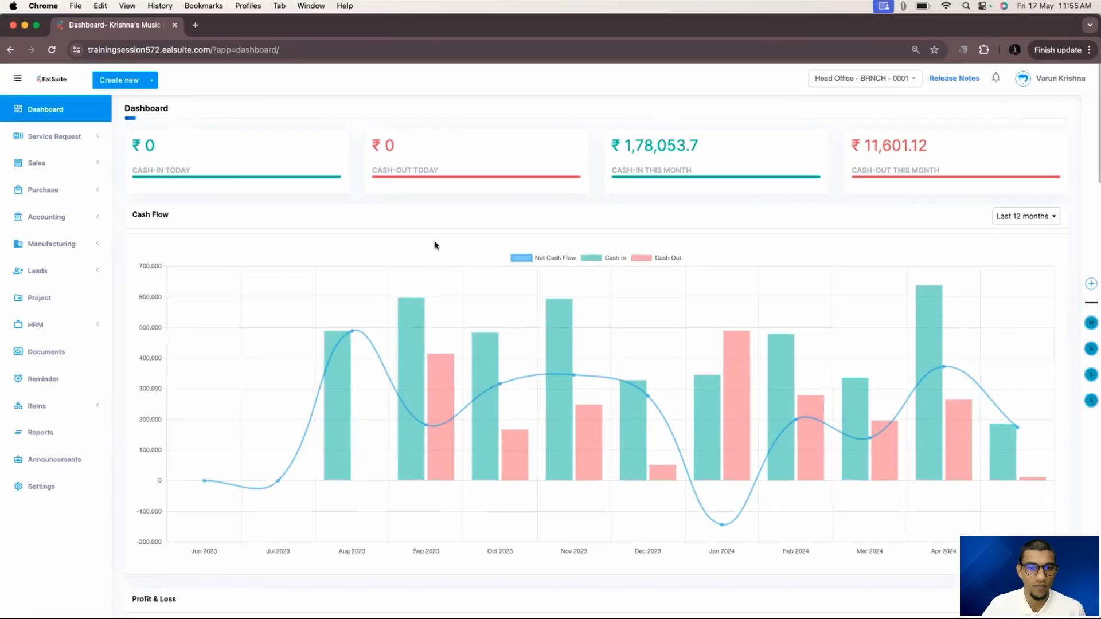
click(98, 219)
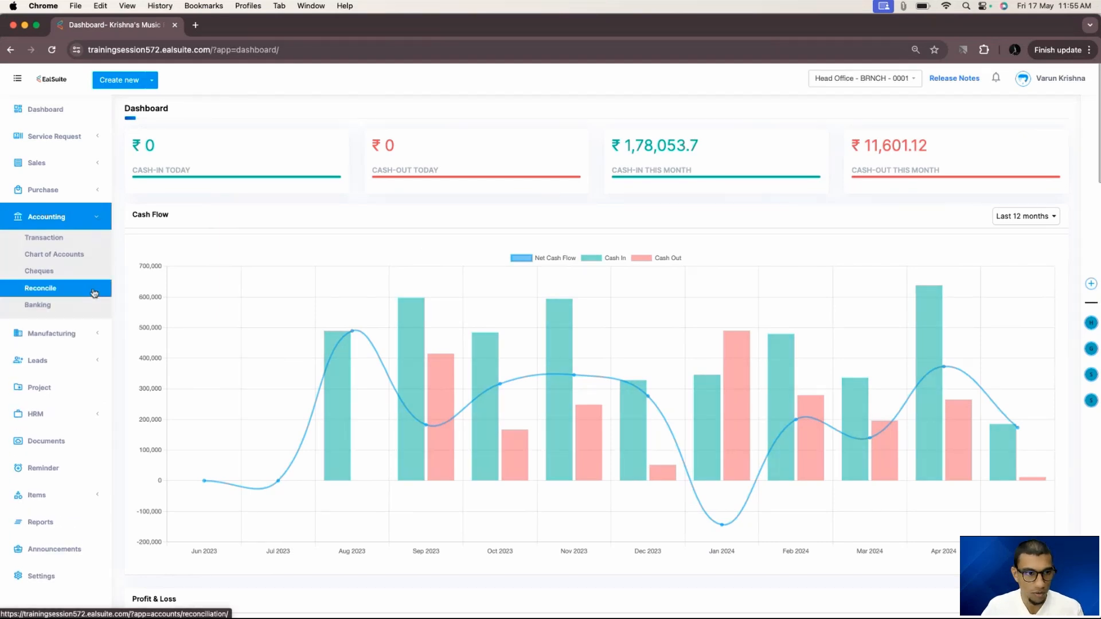
click(79, 310)
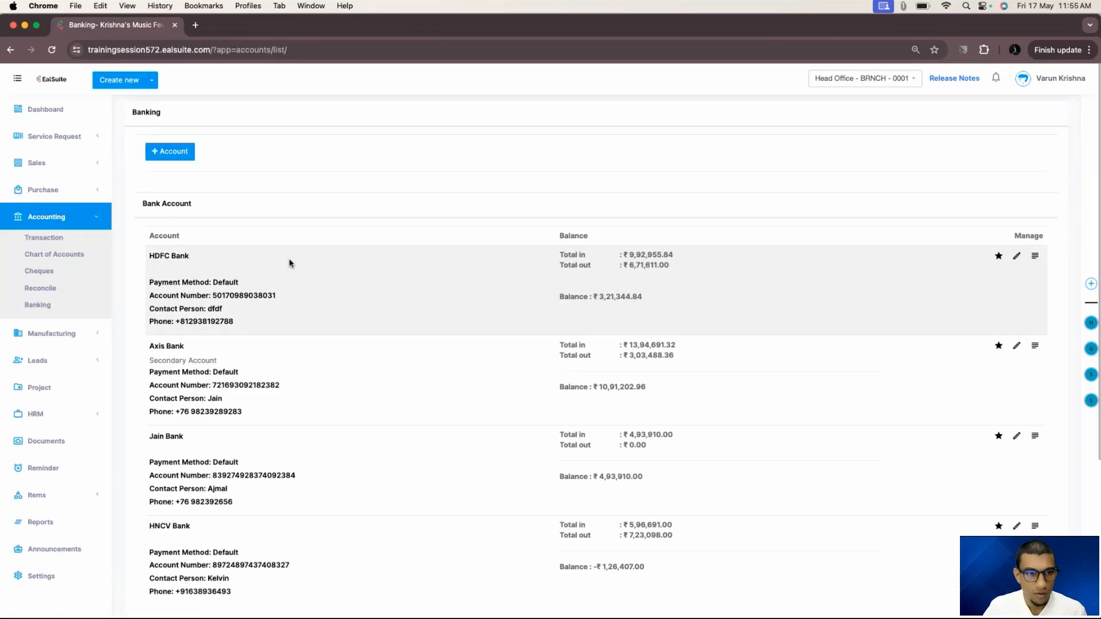
Step: Open the edit forms of the HDFC Bank, Axis Bank, and Jain Bank accounts in separate browser tabs
scroll(291, 262, down, 1)
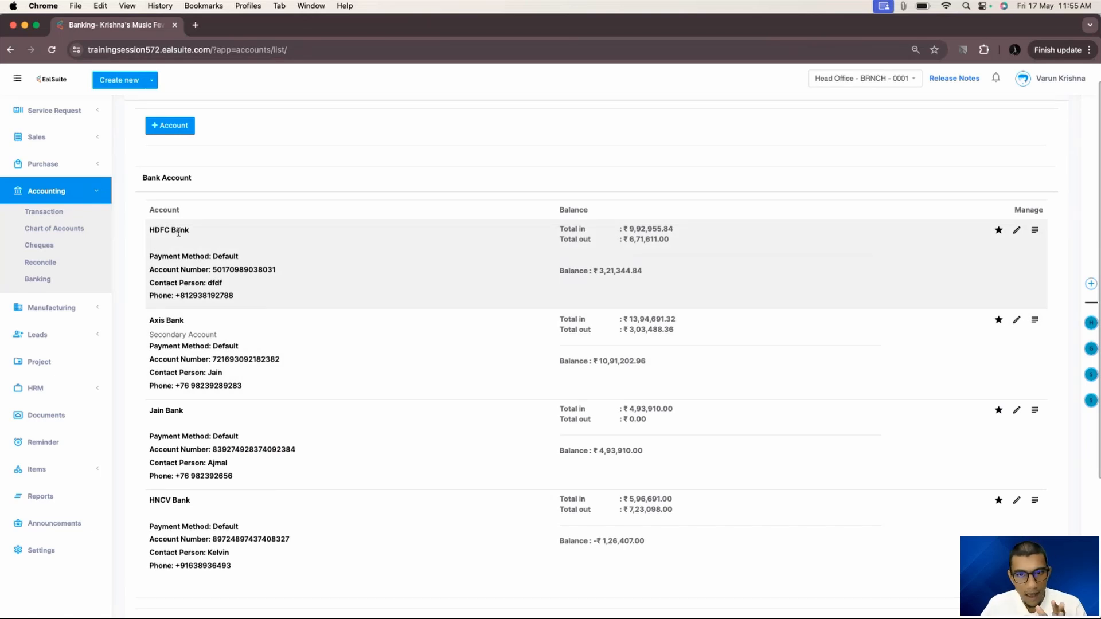
super+click(1017, 230)
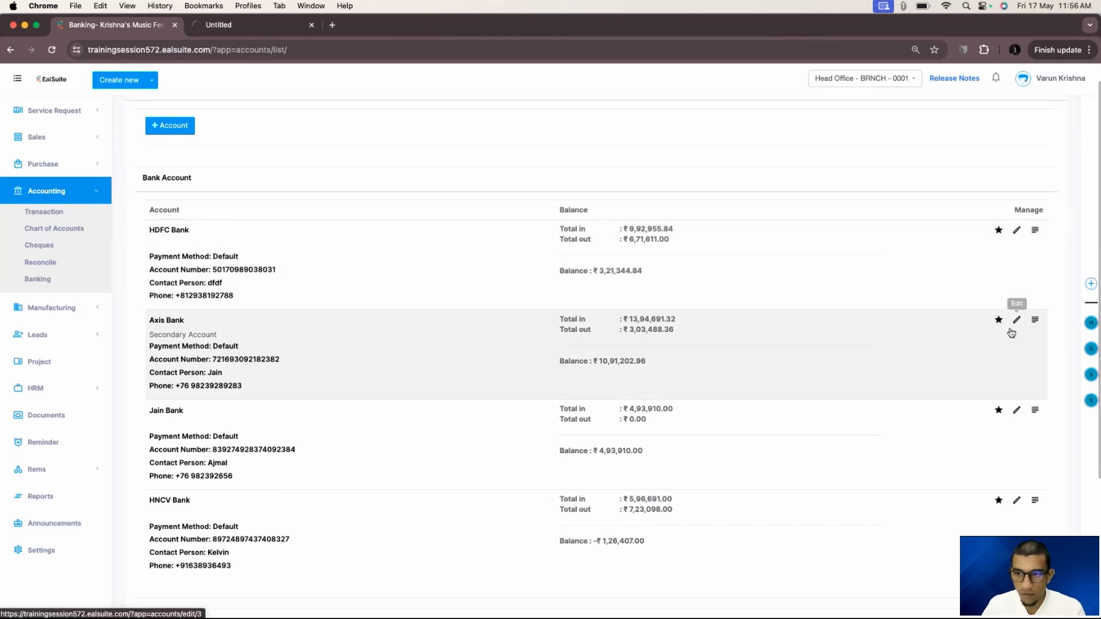
super+click(1017, 319)
super+click(1018, 411)
click(253, 25)
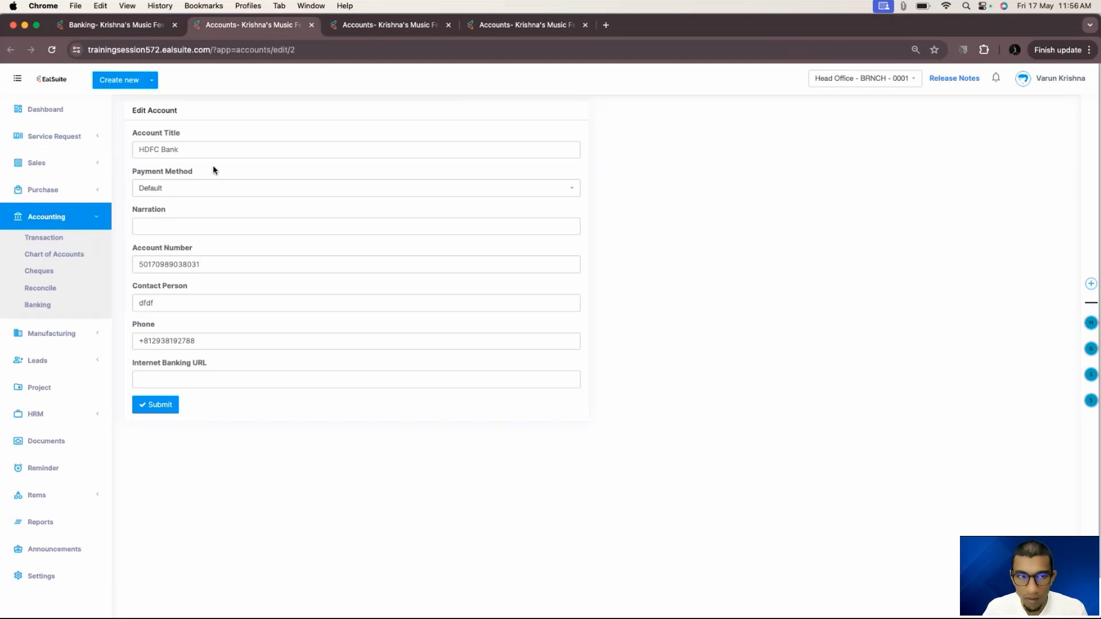
Step: Set the HDFC Bank account's default payment method to Cheque and save the account
click(194, 198)
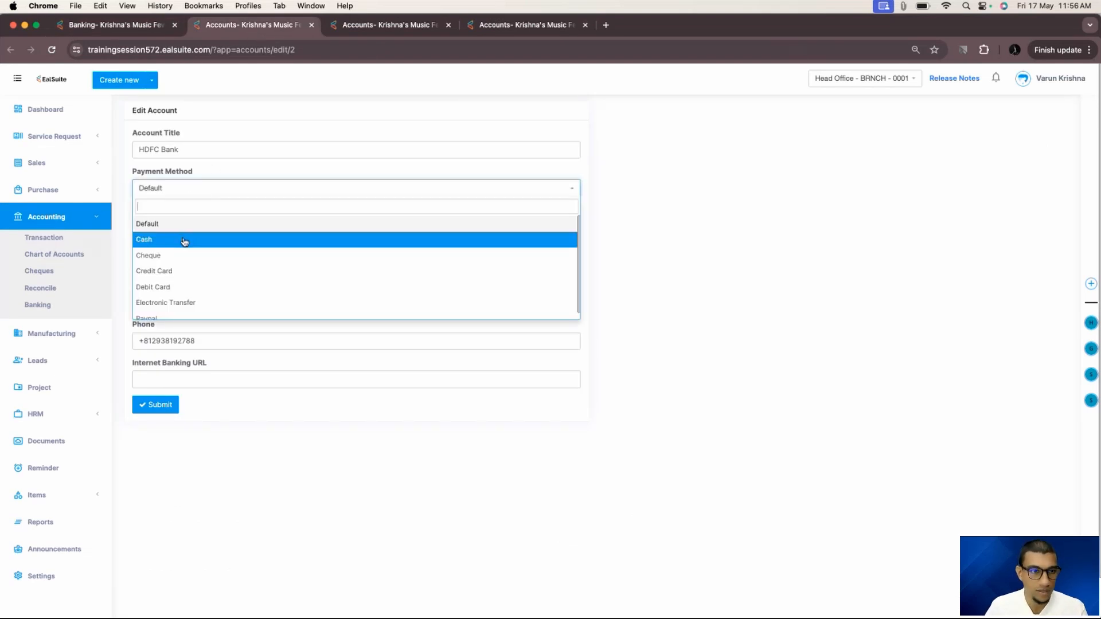
click(179, 260)
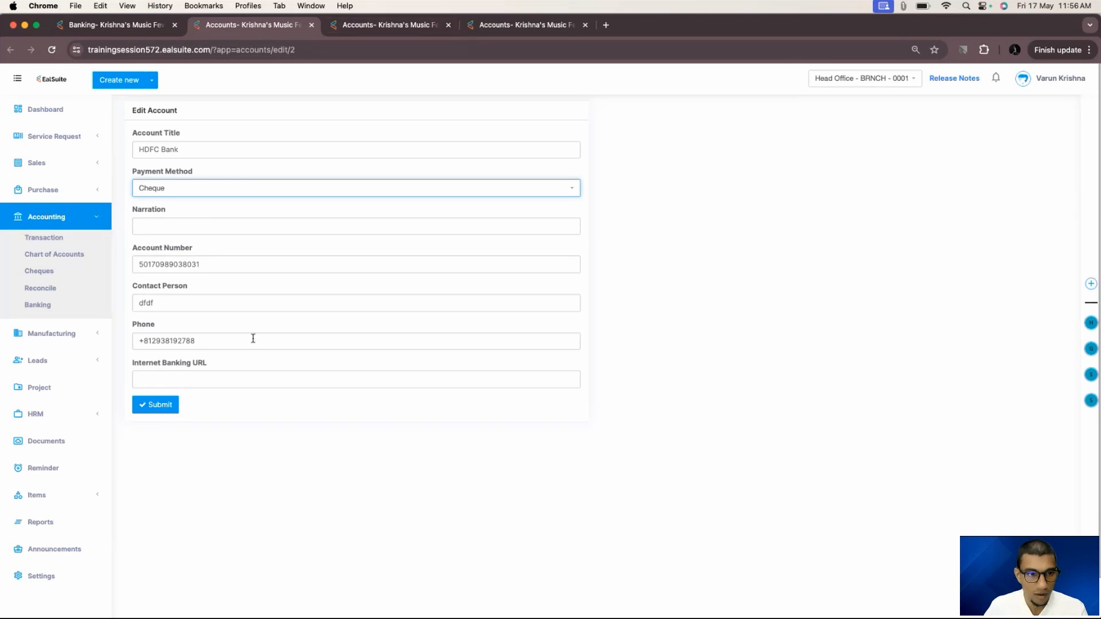
click(155, 404)
Step: Set the Axis Bank account's default payment method to Credit Card and save the account
key(ctrl+Tab)
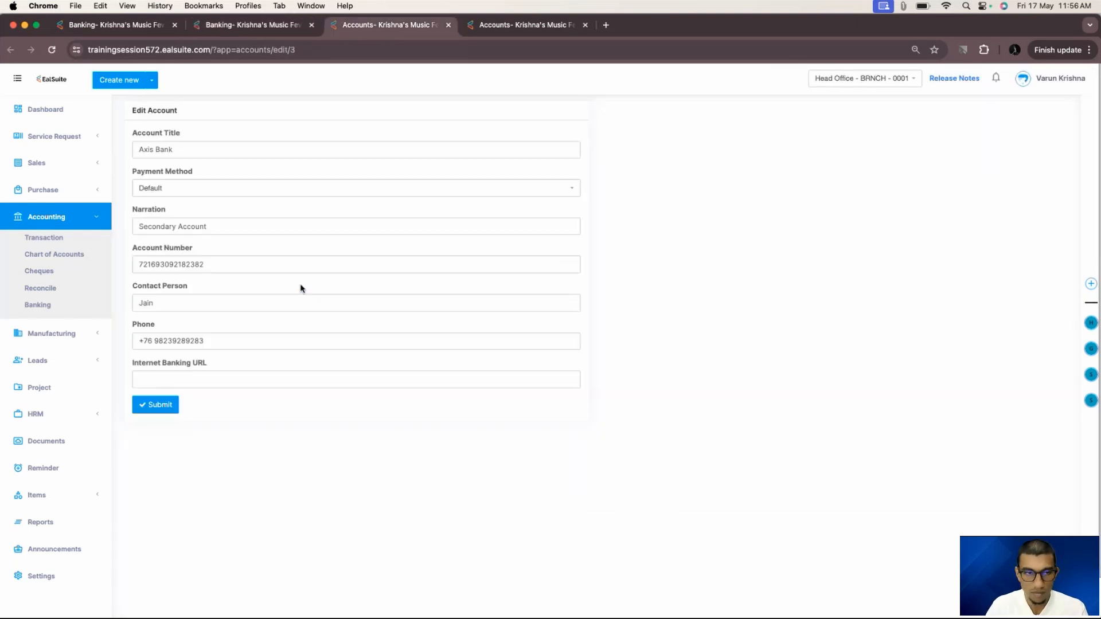
click(179, 194)
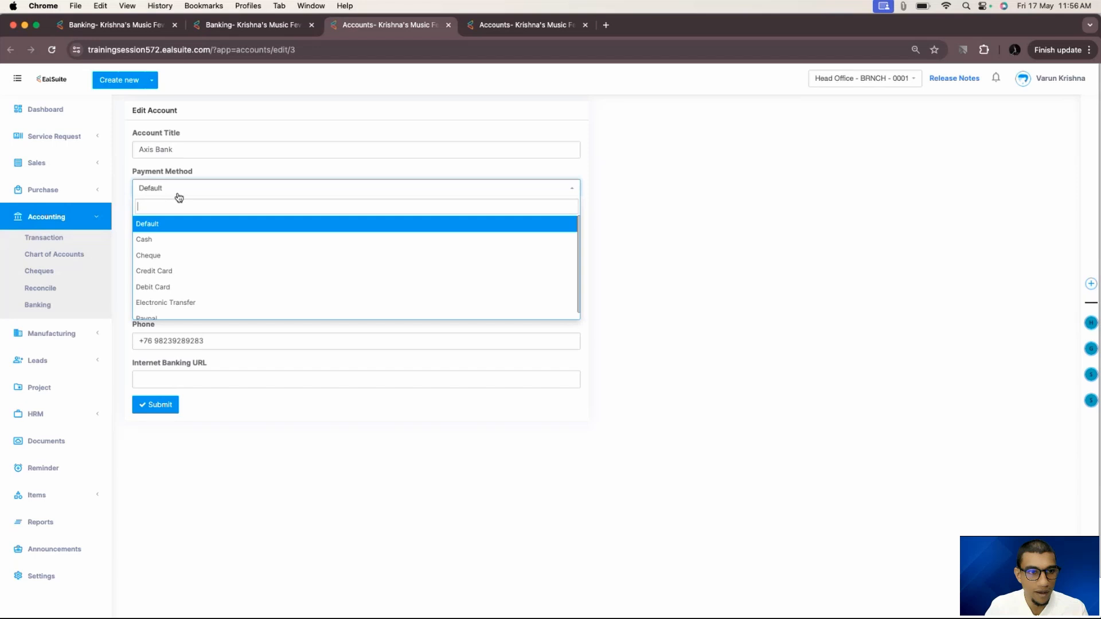
click(172, 271)
click(166, 405)
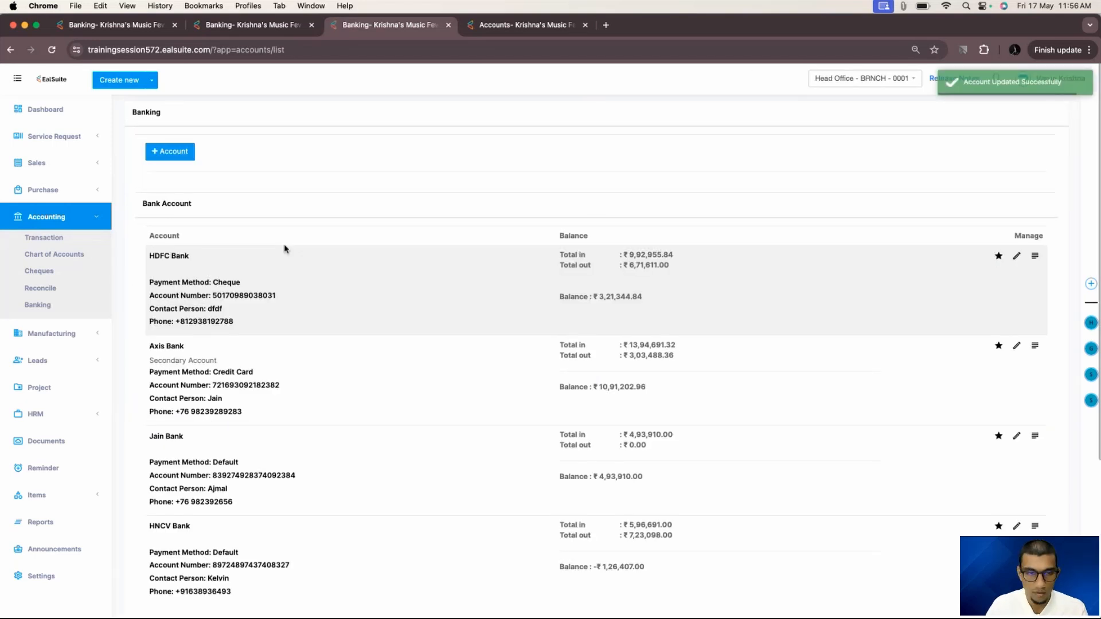
Step: Set the Jain Bank account's default payment method to Electronic Transfer and save the account
key(ctrl+Tab)
click(143, 188)
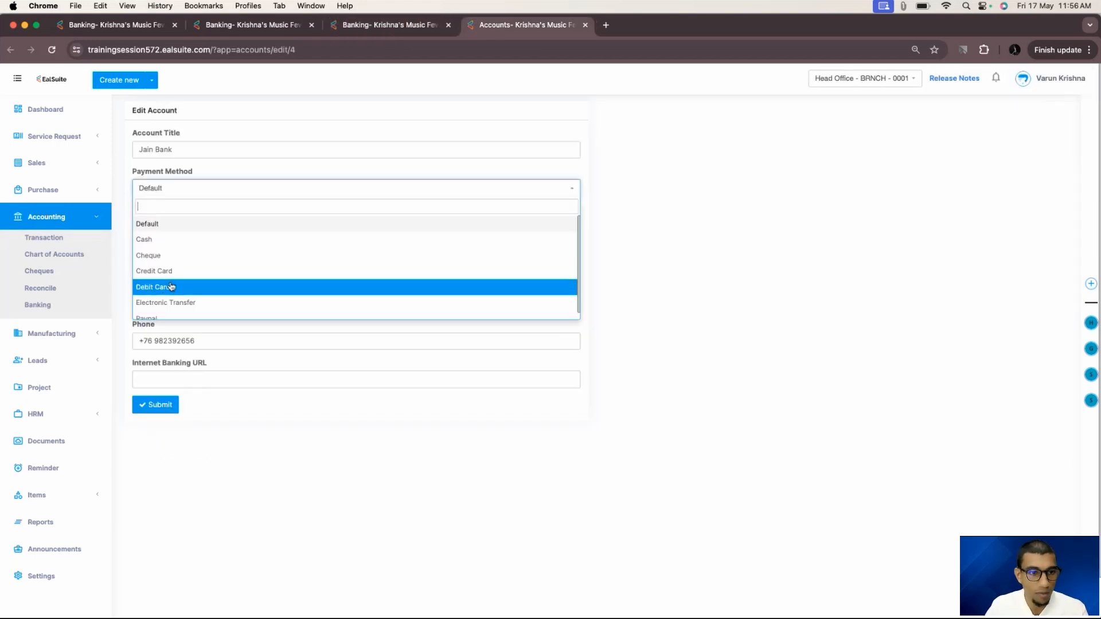
scroll(166, 286, down, 1)
click(167, 295)
click(159, 409)
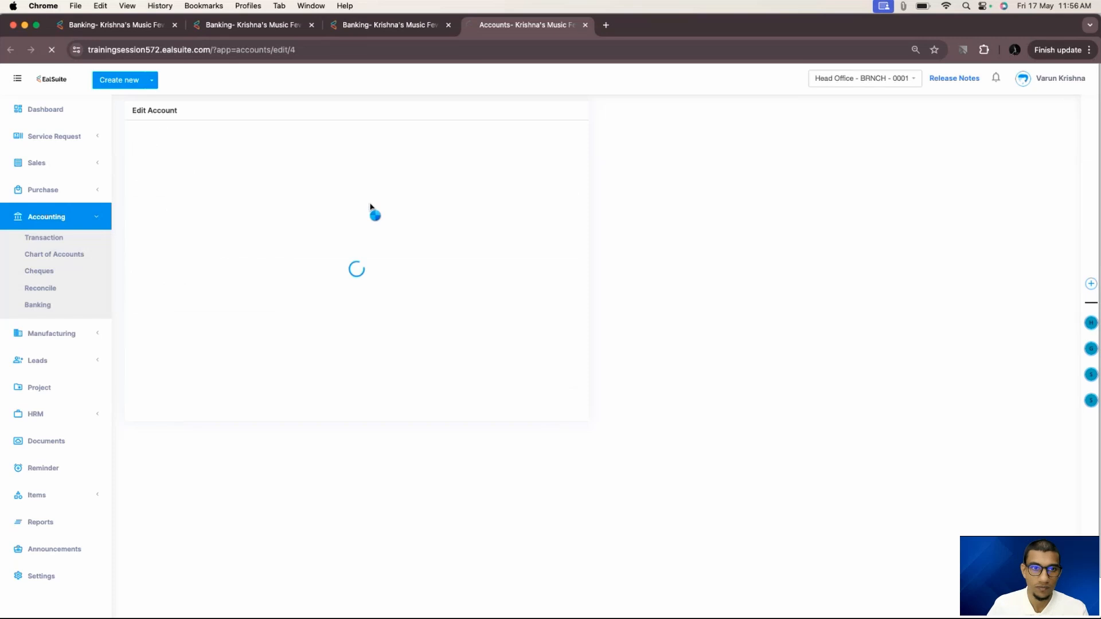
Step: Open a new expense from the expense transactions list and review the available accounts and the payment method for Petty Cash
click(115, 25)
click(67, 216)
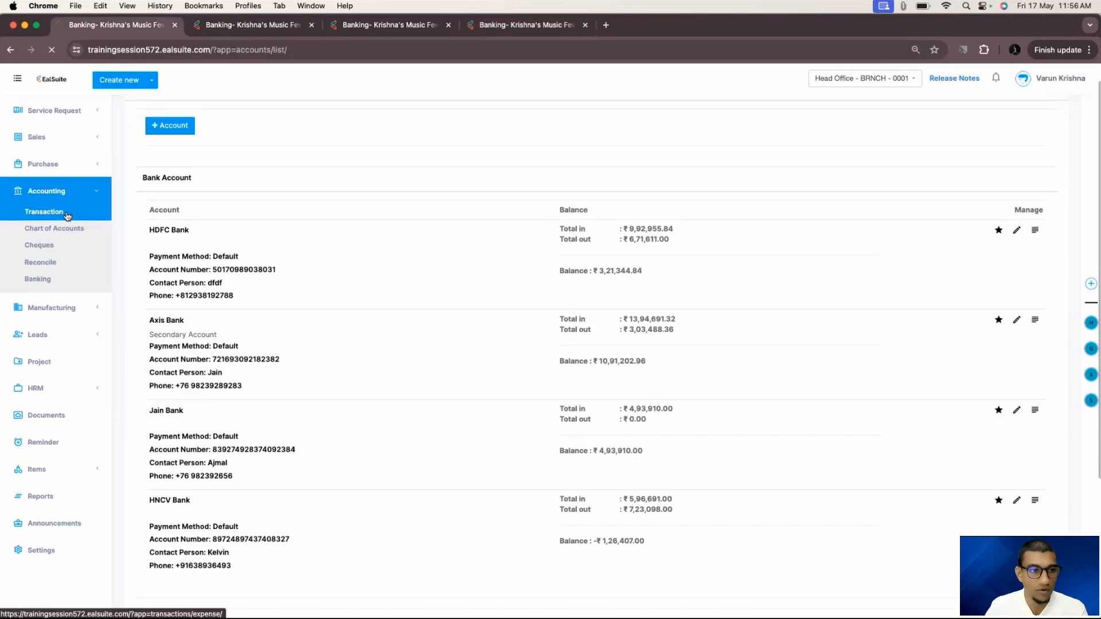
click(1037, 159)
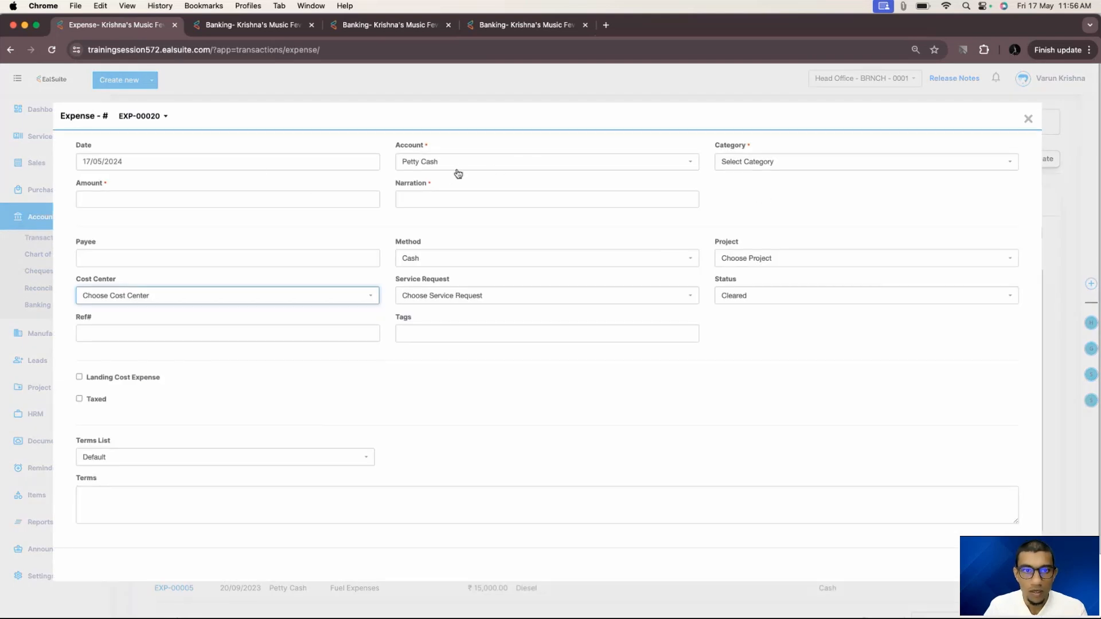
click(459, 167)
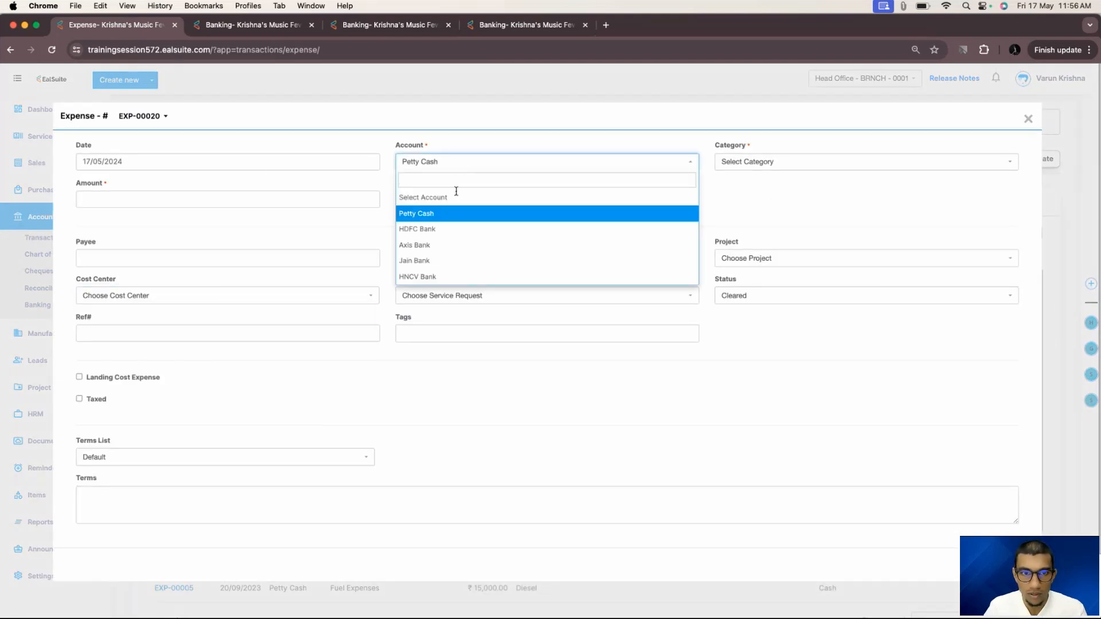
click(768, 216)
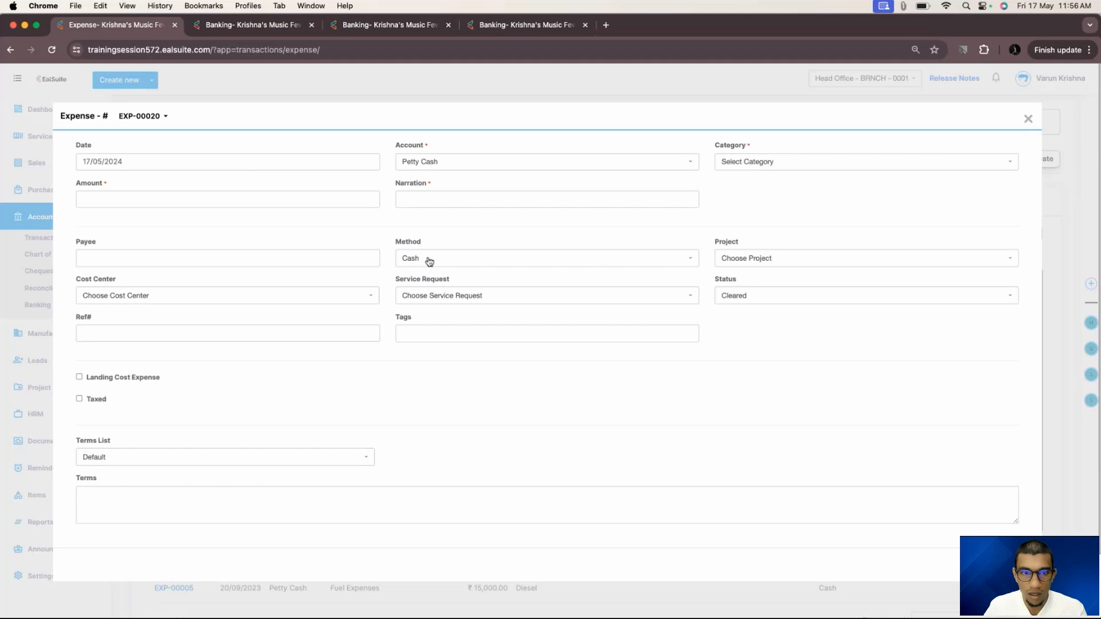
click(429, 168)
click(723, 230)
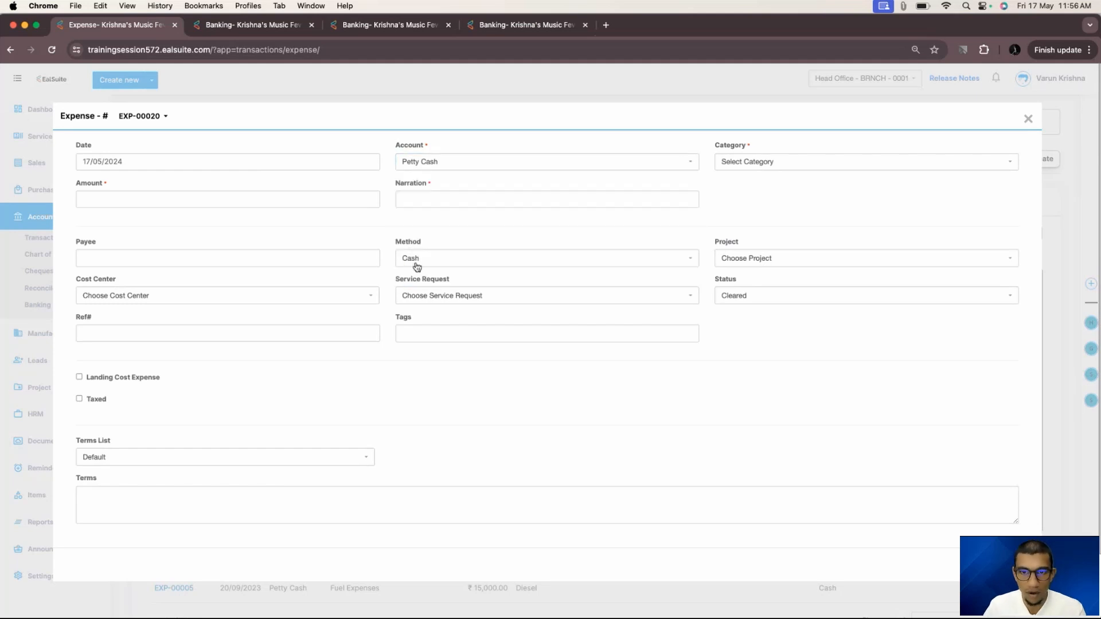
Step: Choose HDFC Bank, Axis Bank, and Jain Bank in turn as the expense's account to compare payment methods, and discard the expense
click(445, 168)
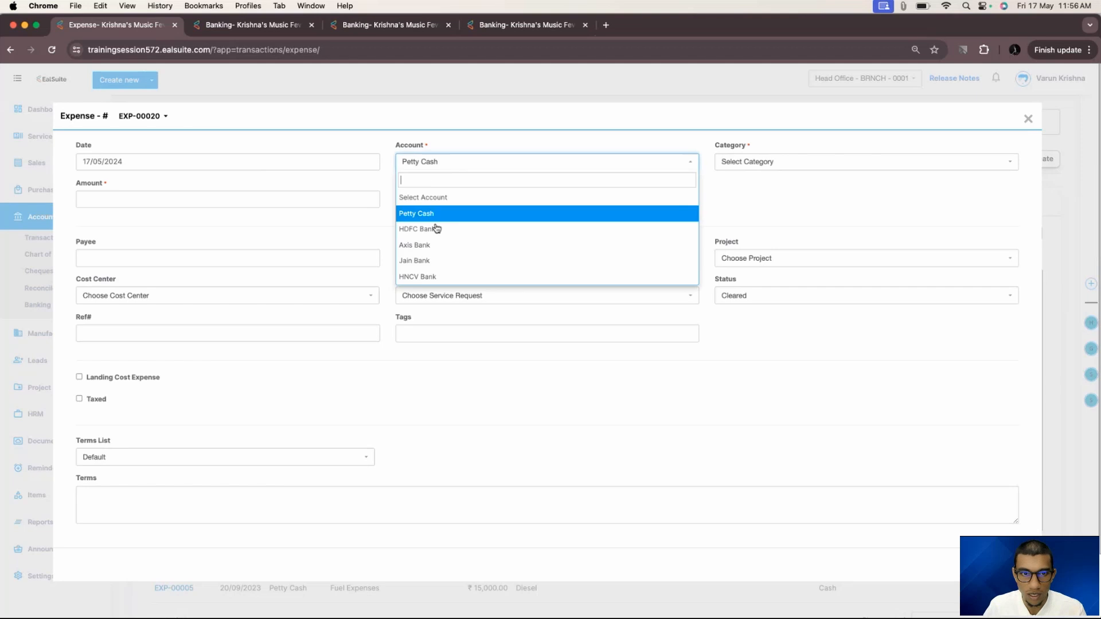
click(434, 228)
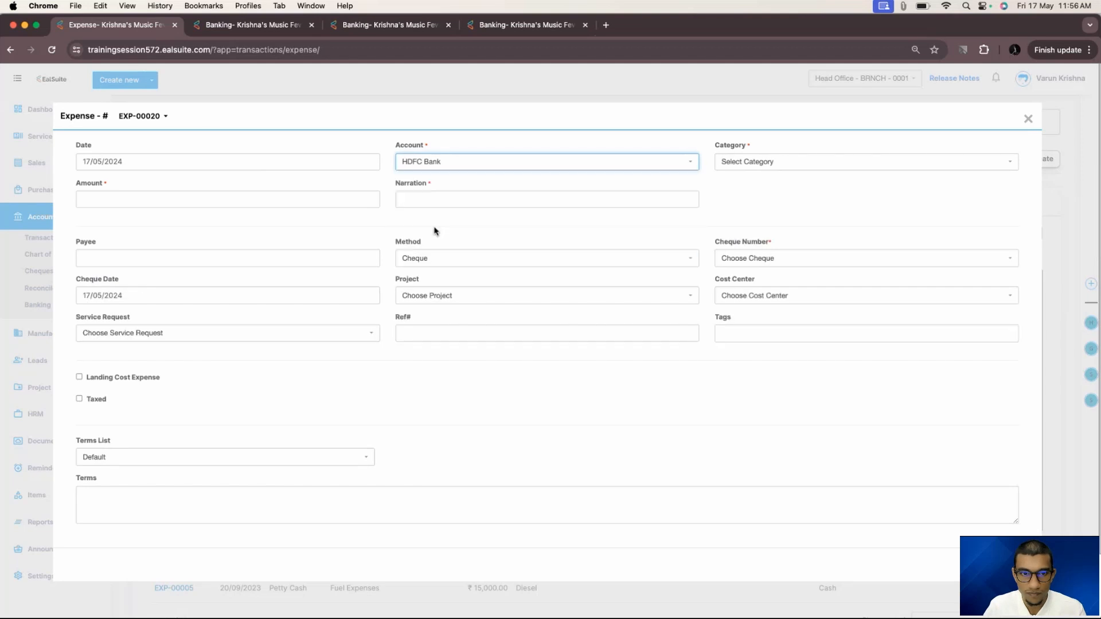
click(426, 262)
click(432, 262)
click(454, 166)
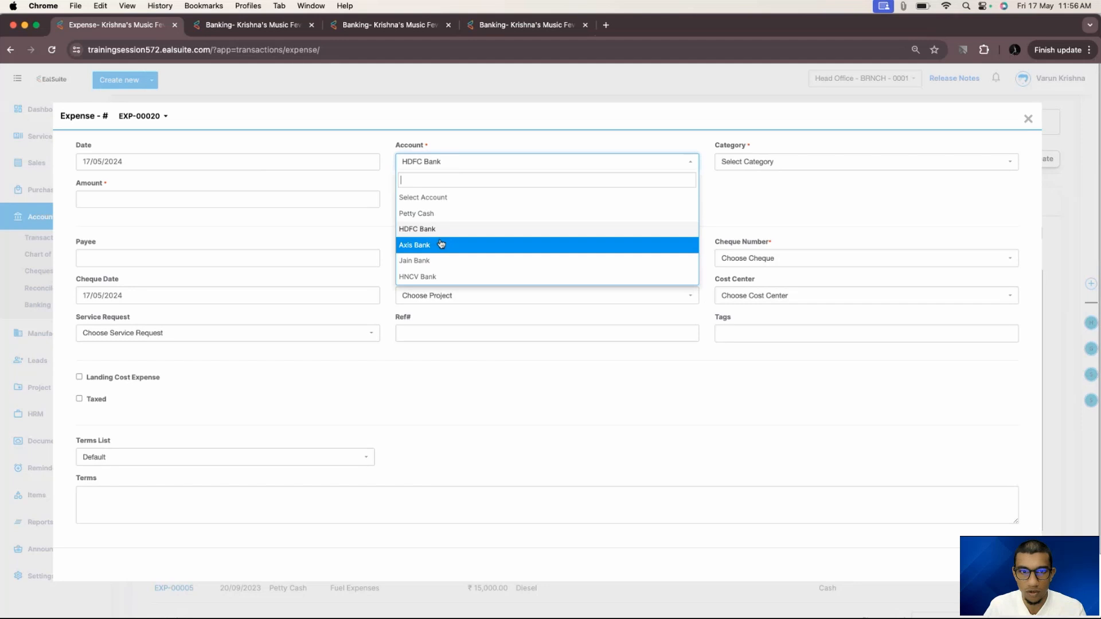
click(441, 244)
click(441, 167)
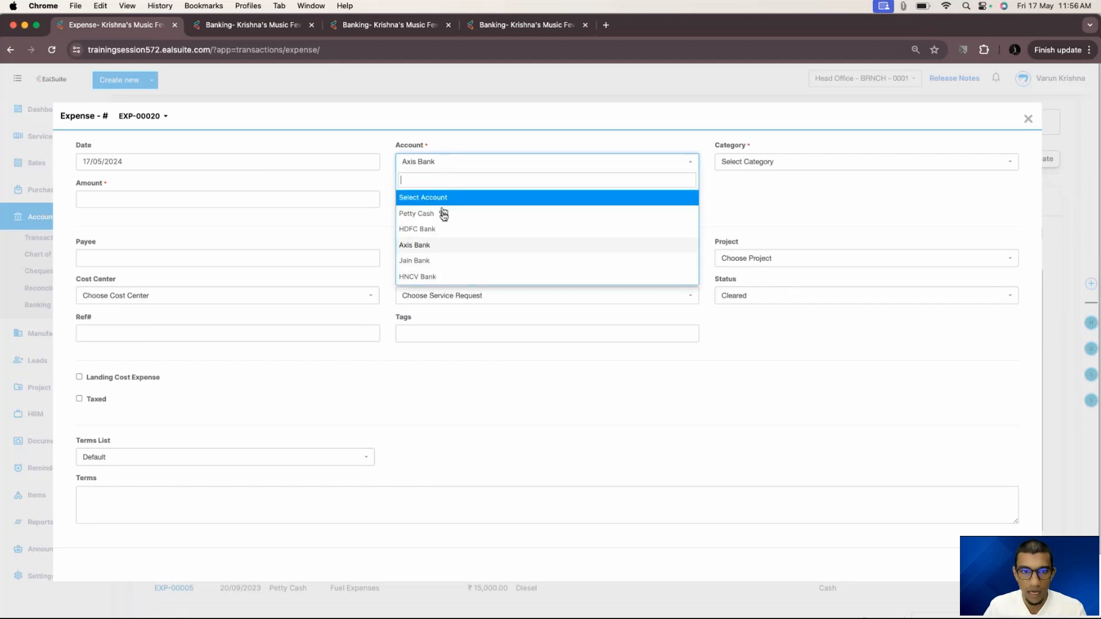
click(441, 259)
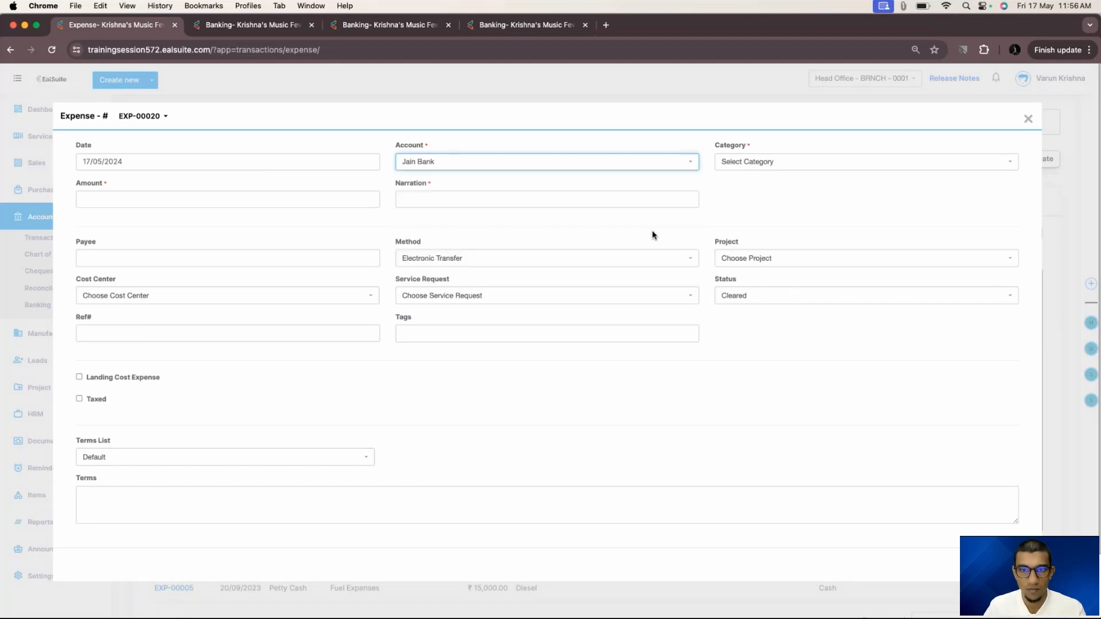
click(1029, 119)
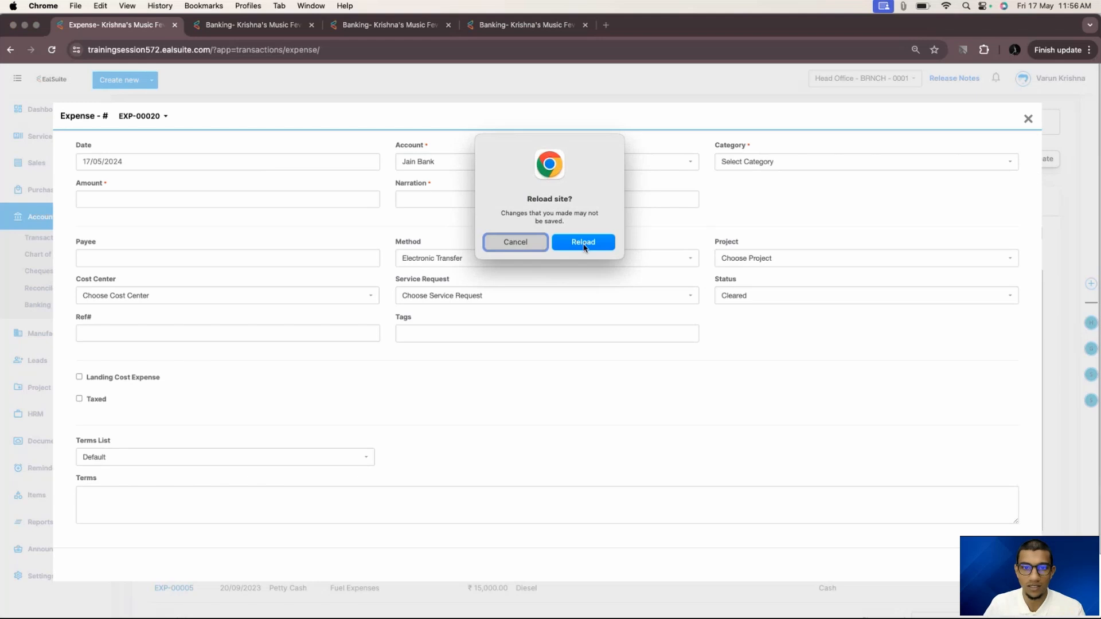
click(584, 242)
Step: Create a new expense with Axis Bank as the account and Electricity as the category
click(1044, 159)
click(324, 166)
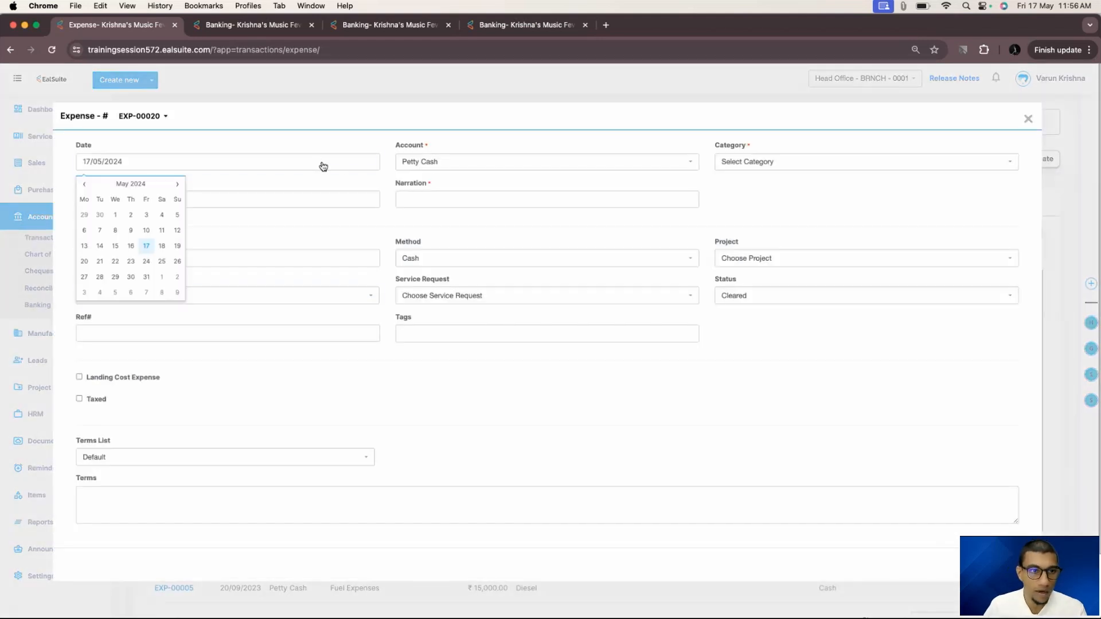
click(452, 162)
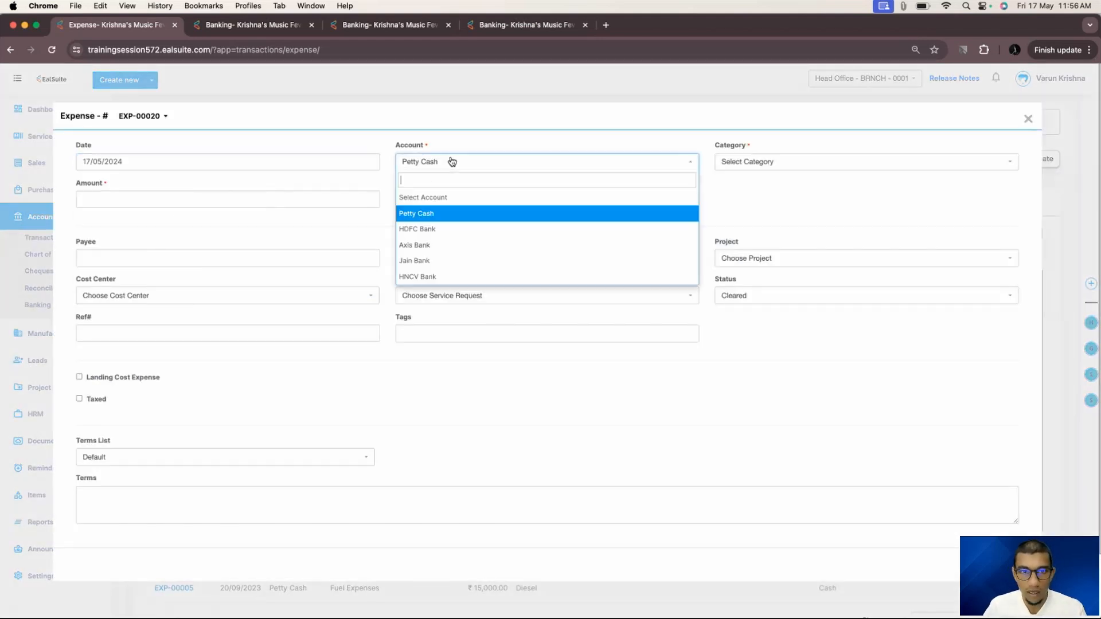
click(439, 245)
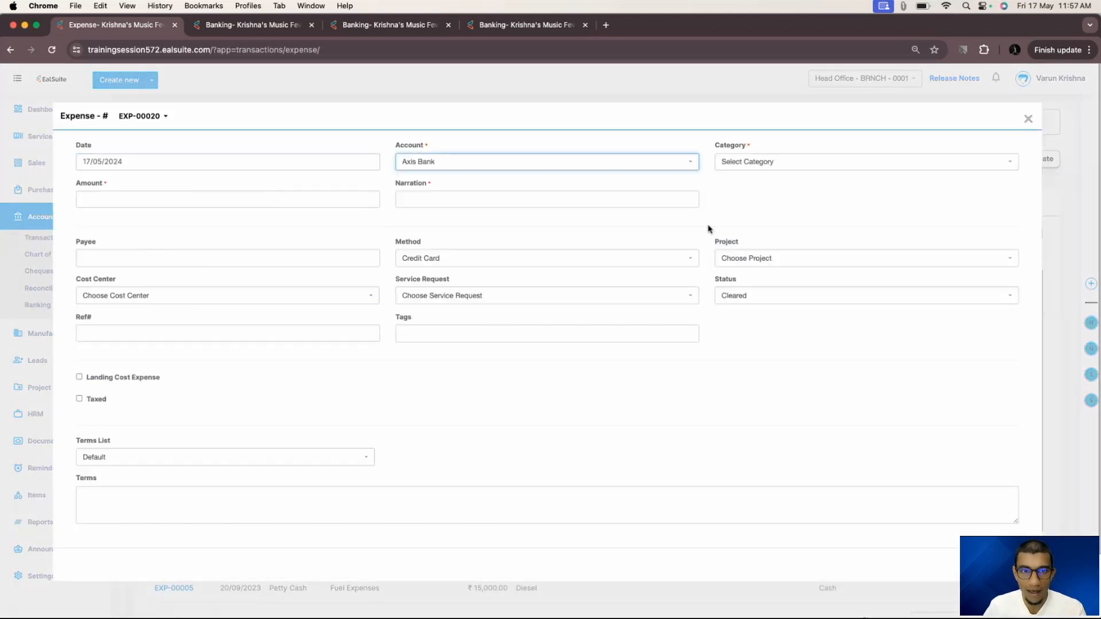
click(857, 165)
click(817, 236)
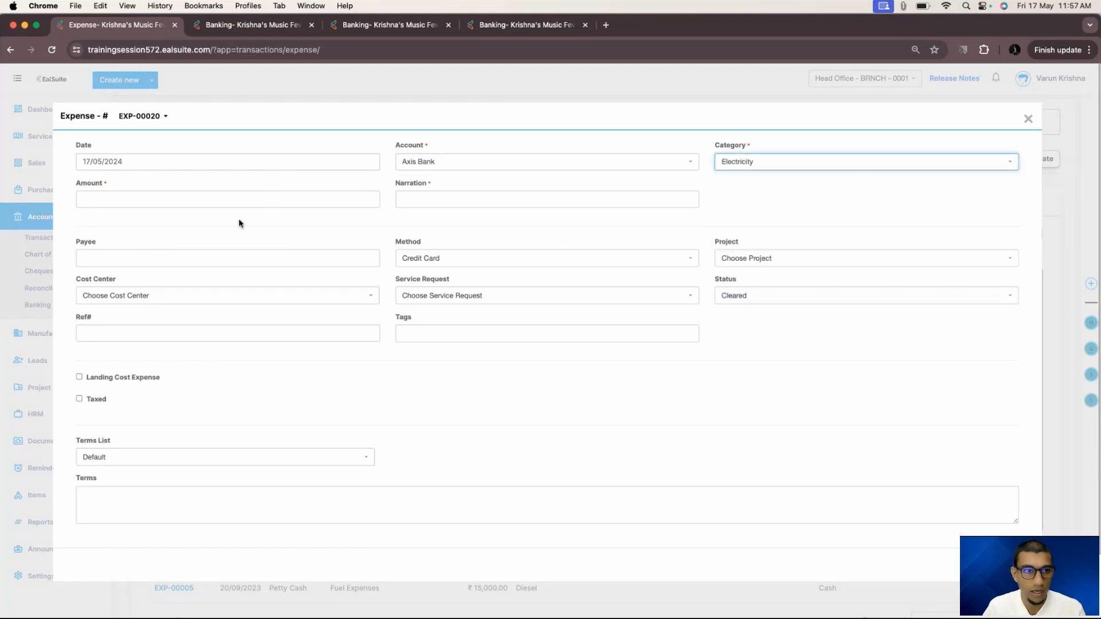
Step: Enter an amount of ₹ 15,000 and the narration "Electricity bill for the month of april" for the expense
click(168, 201)
text(15)
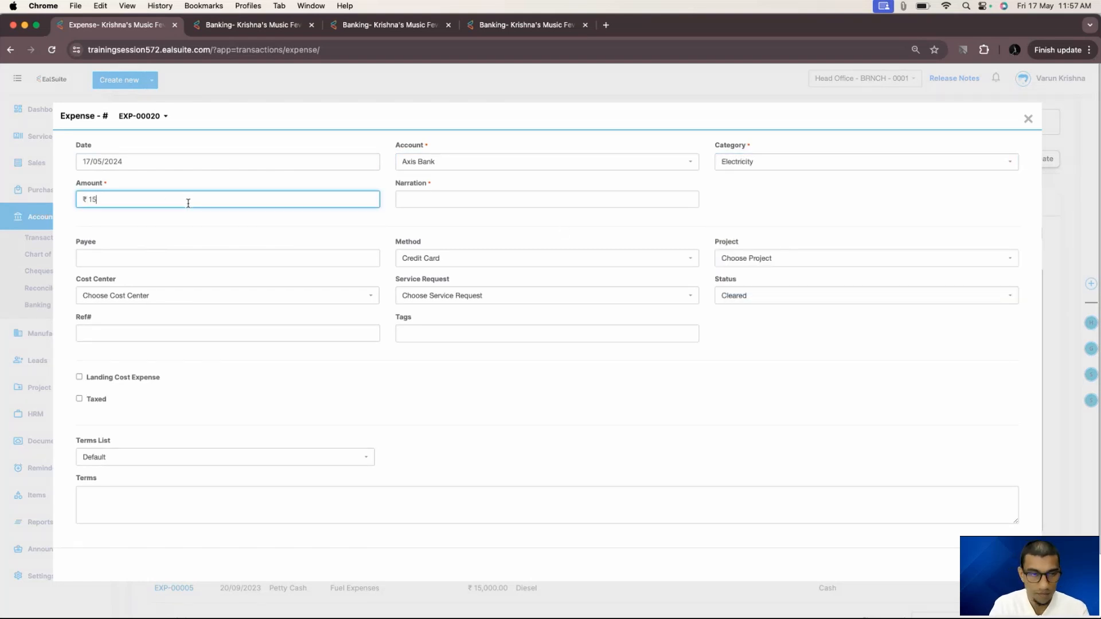
text(,000)
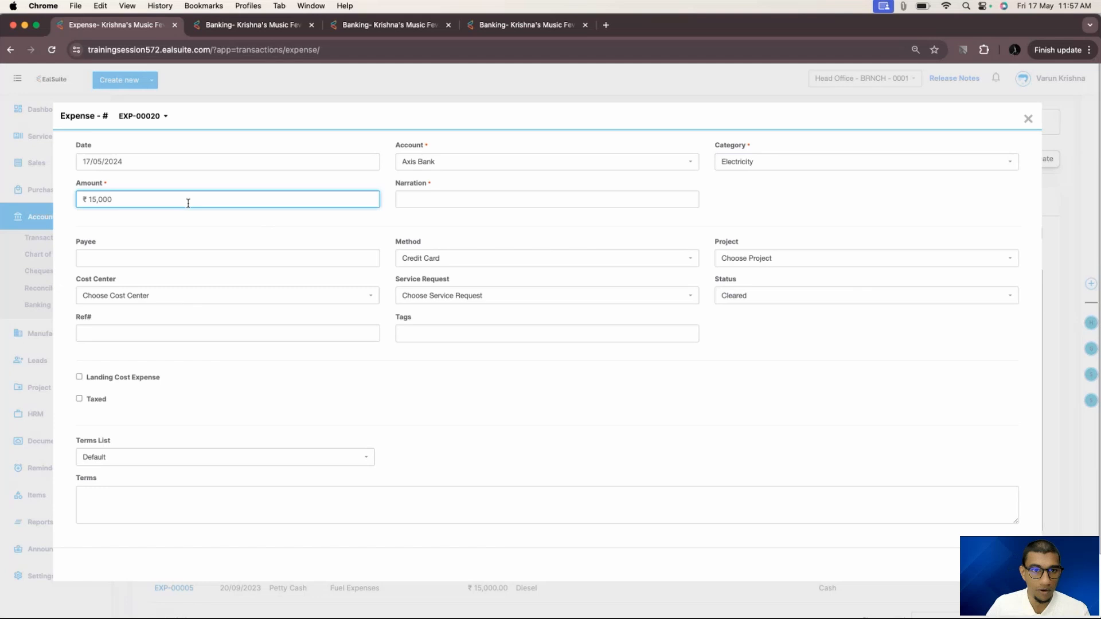
click(422, 203)
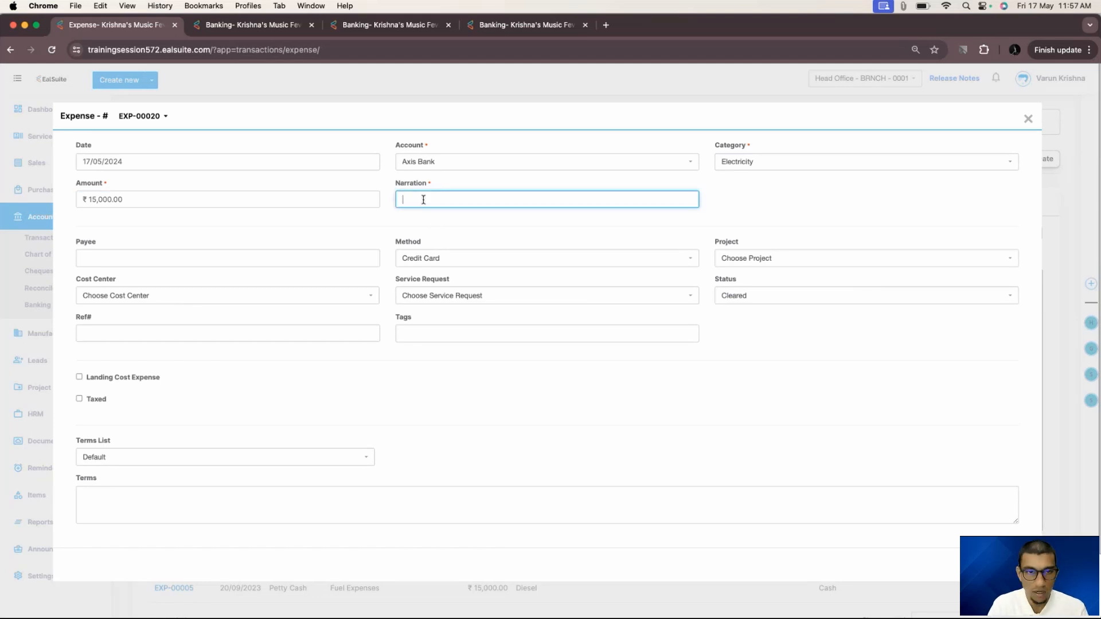
text(Electr)
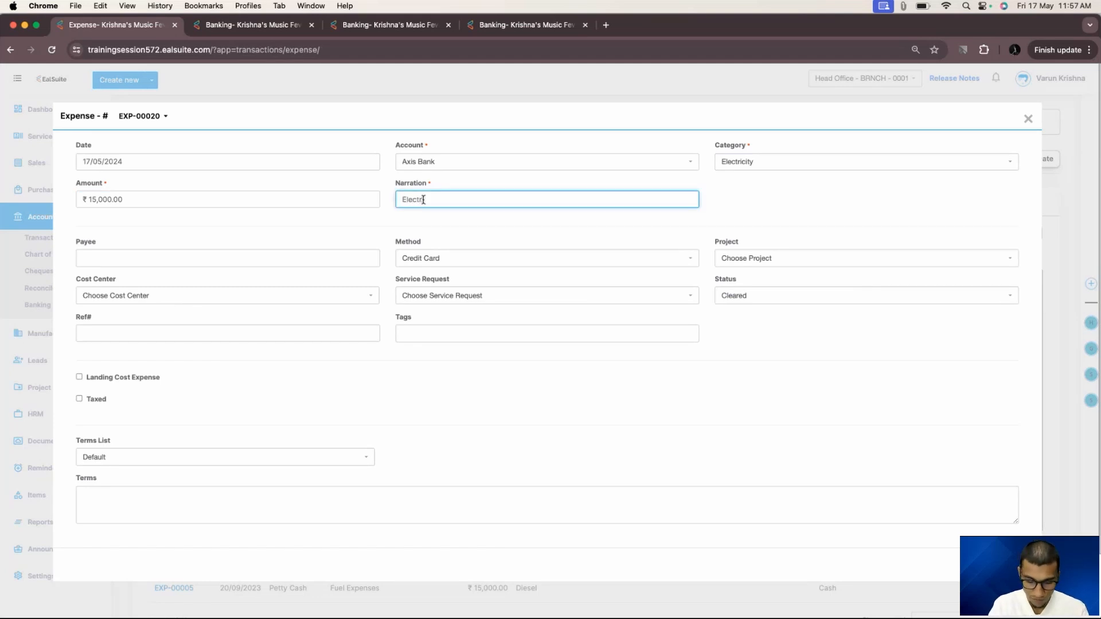
text(icity bill for the )
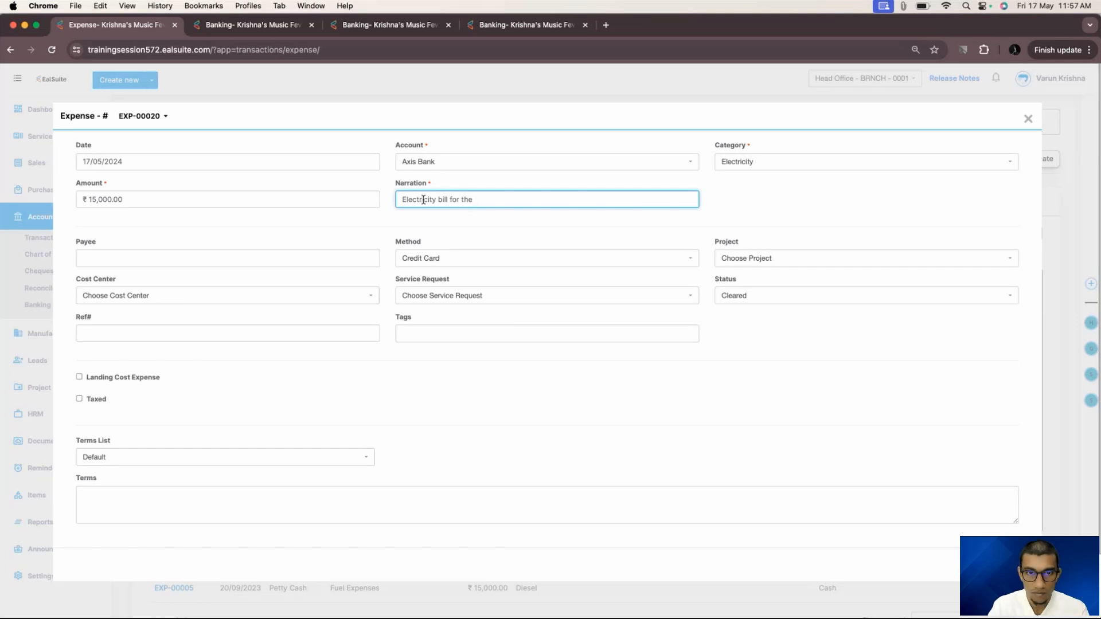
text(month of)
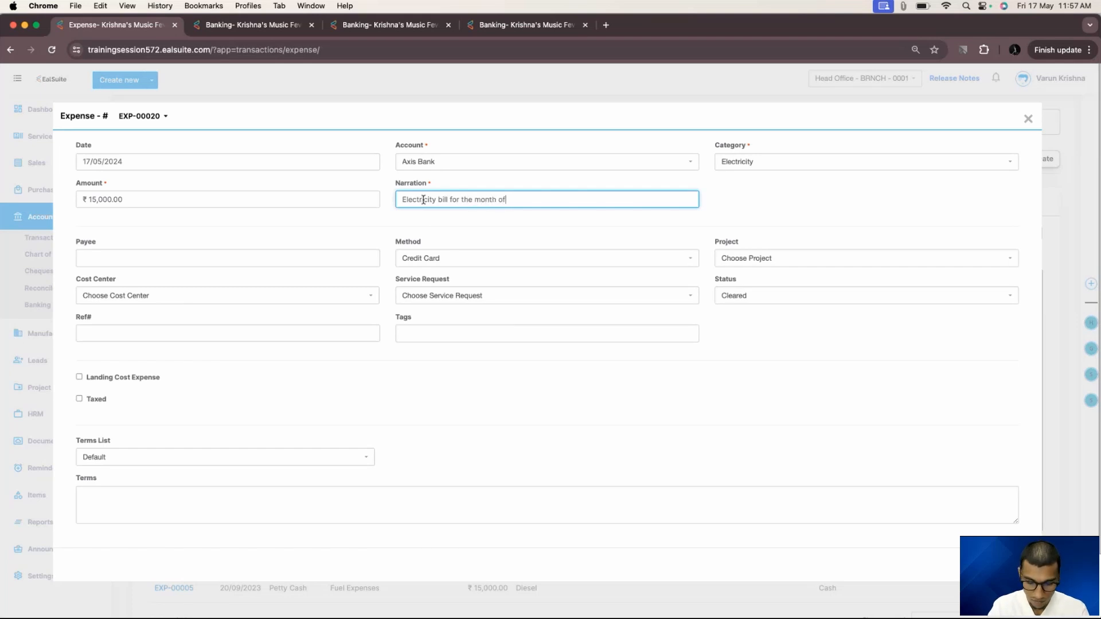
text( april)
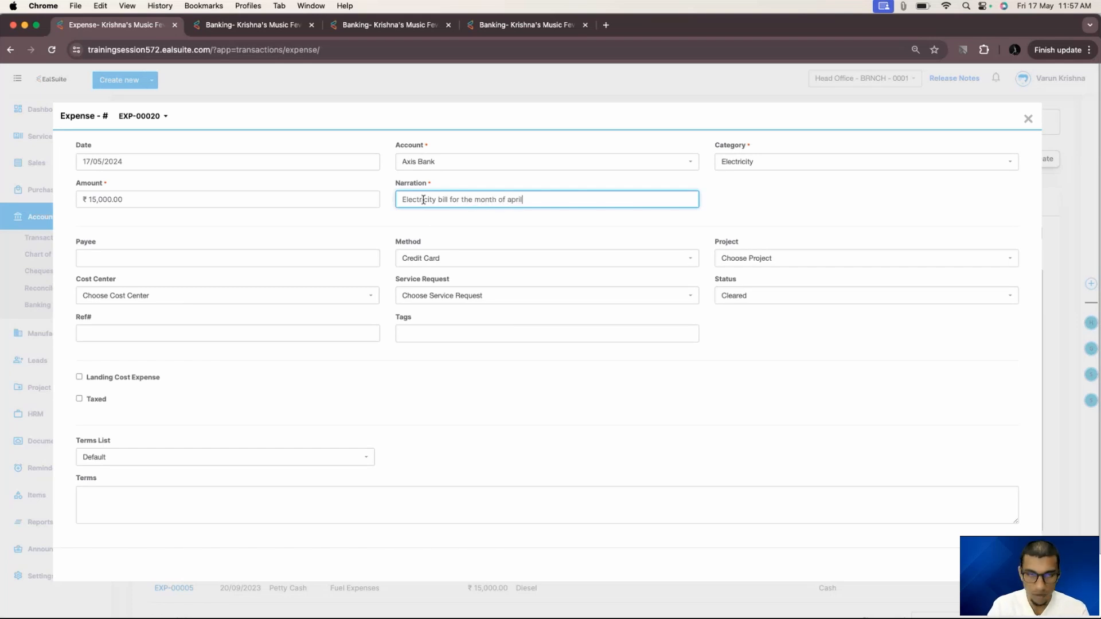
Step: Choose Credit Card as the expense's payment method and save the expense
click(298, 235)
click(455, 263)
click(447, 341)
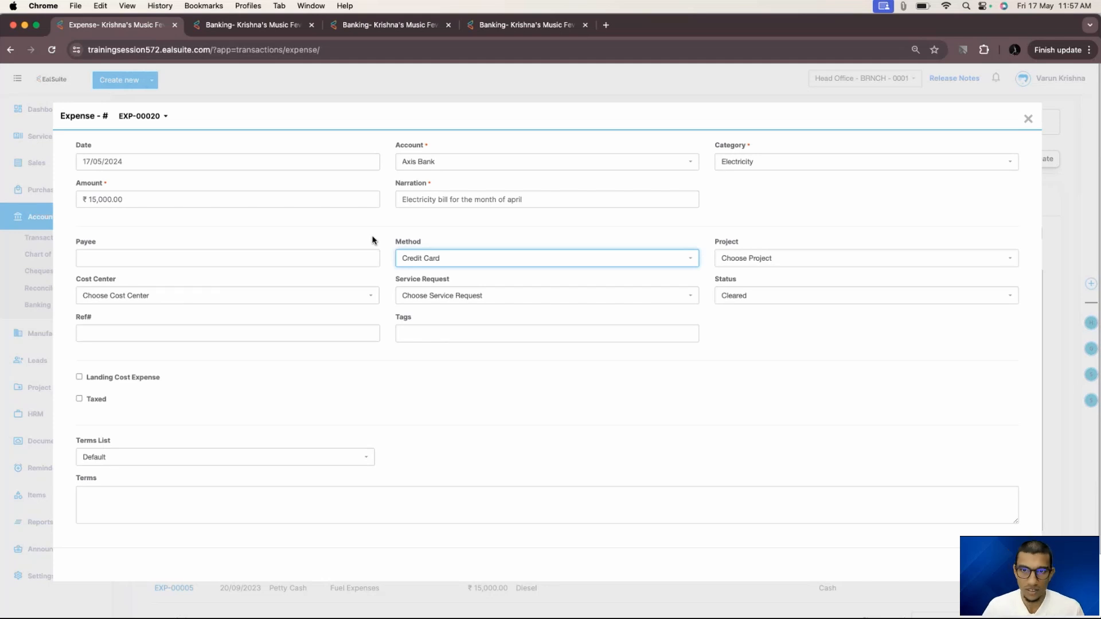
click(1001, 565)
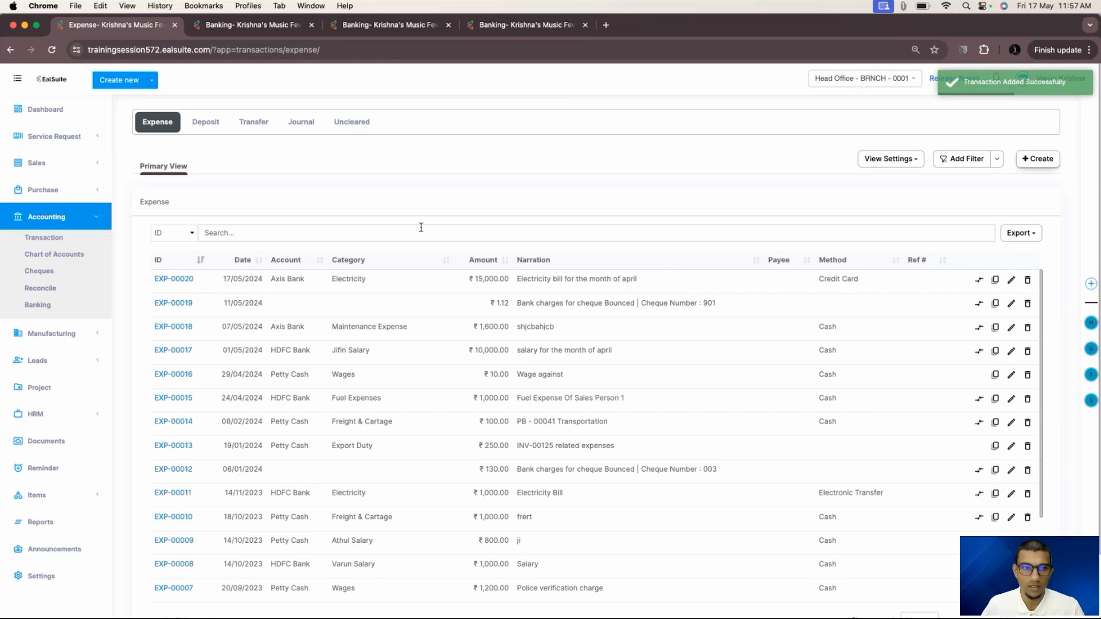
Step: Inspect the default payment method setting in the new bank account form and close the form without saving
click(246, 26)
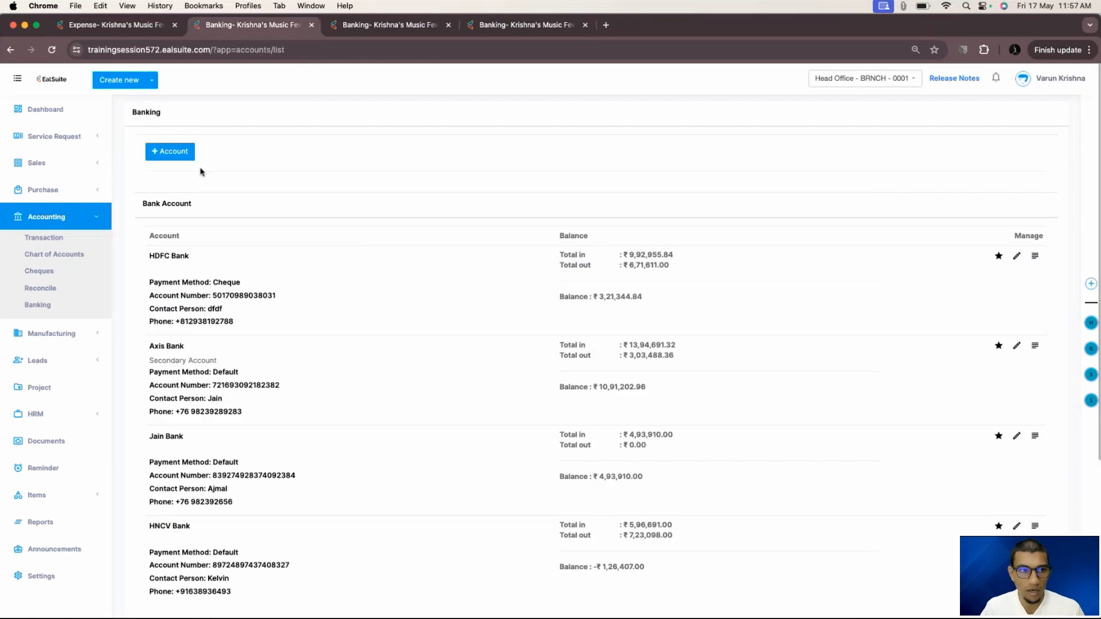
click(190, 154)
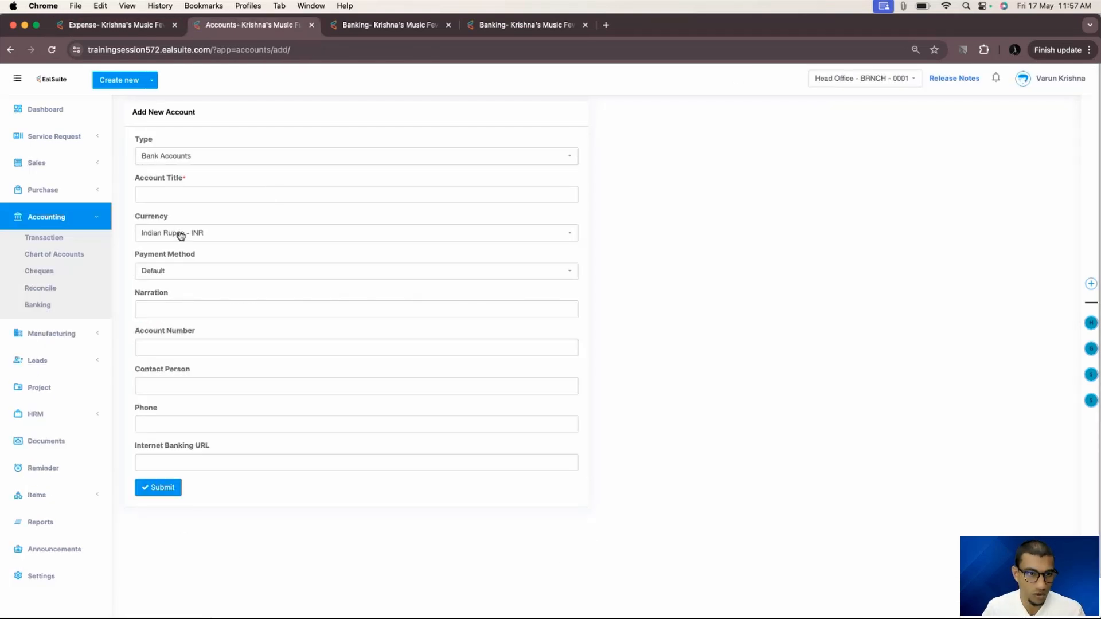
click(179, 271)
click(179, 275)
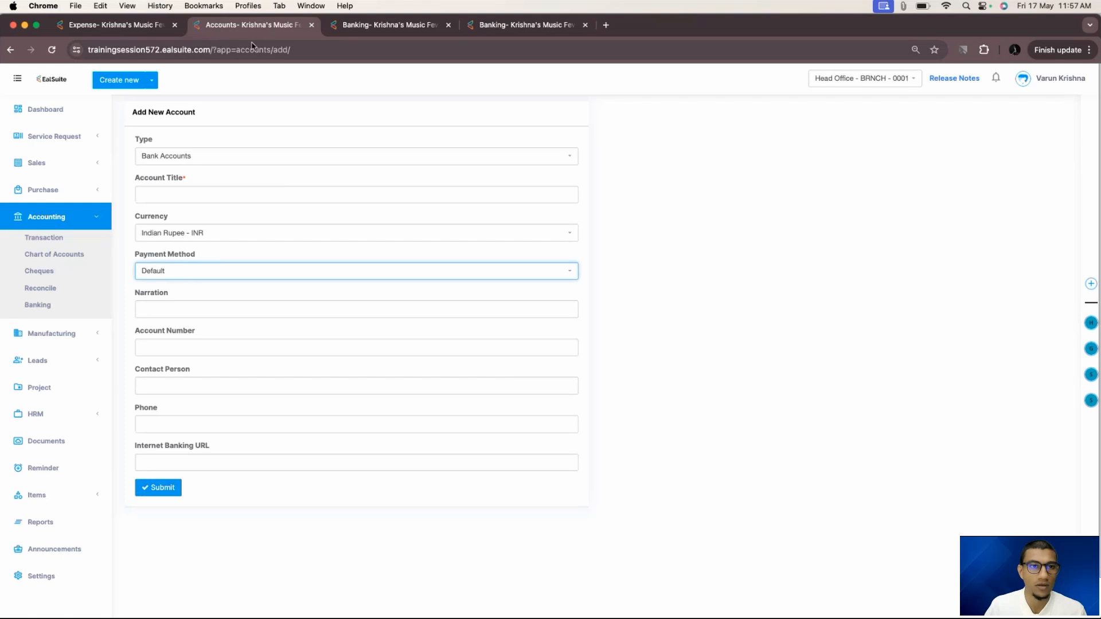
click(311, 25)
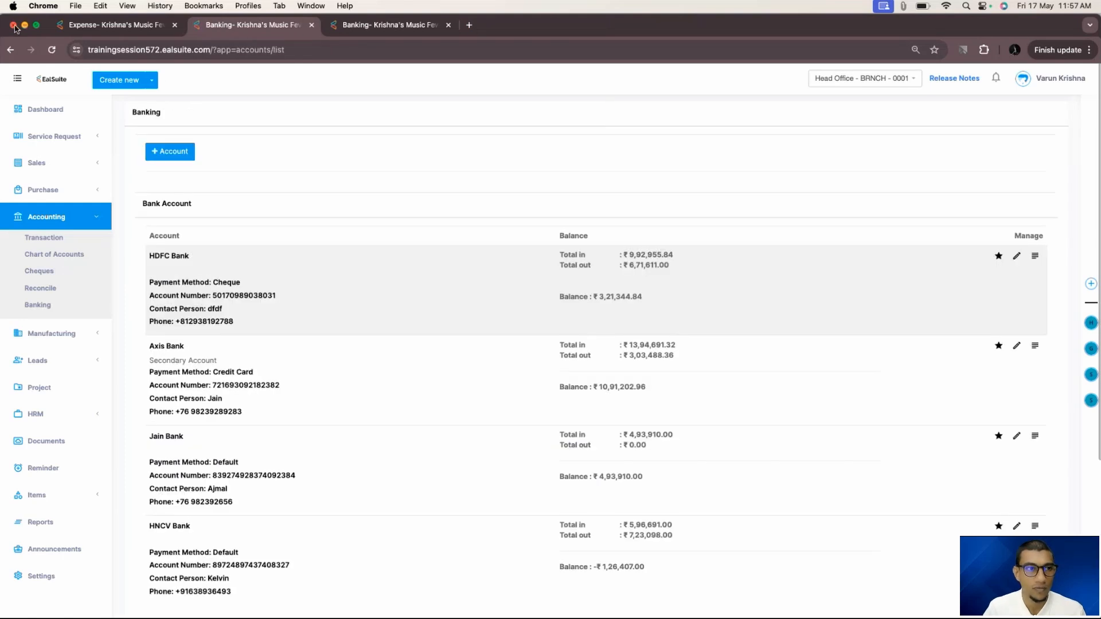
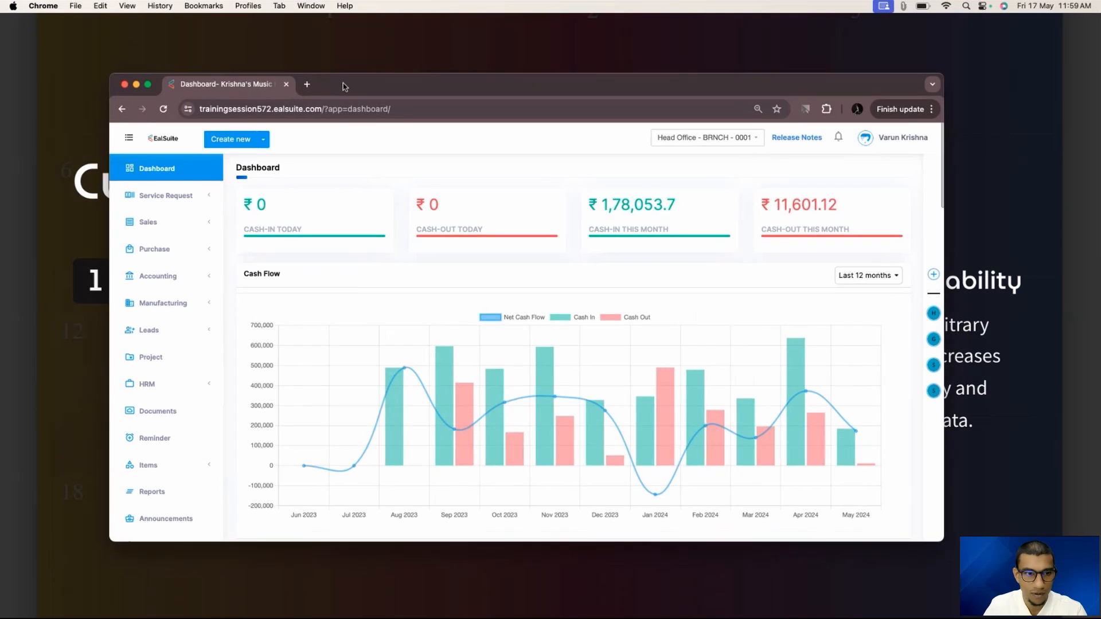
Step: Open the custom fields settings of the Head Office branch
key(ctrl+Tab)
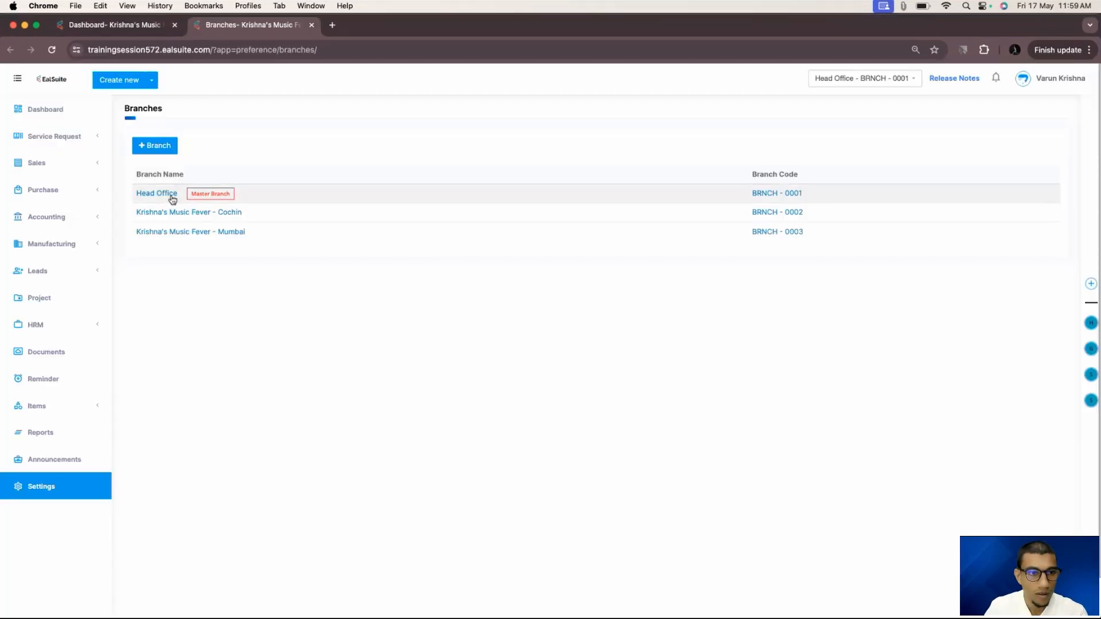
click(169, 194)
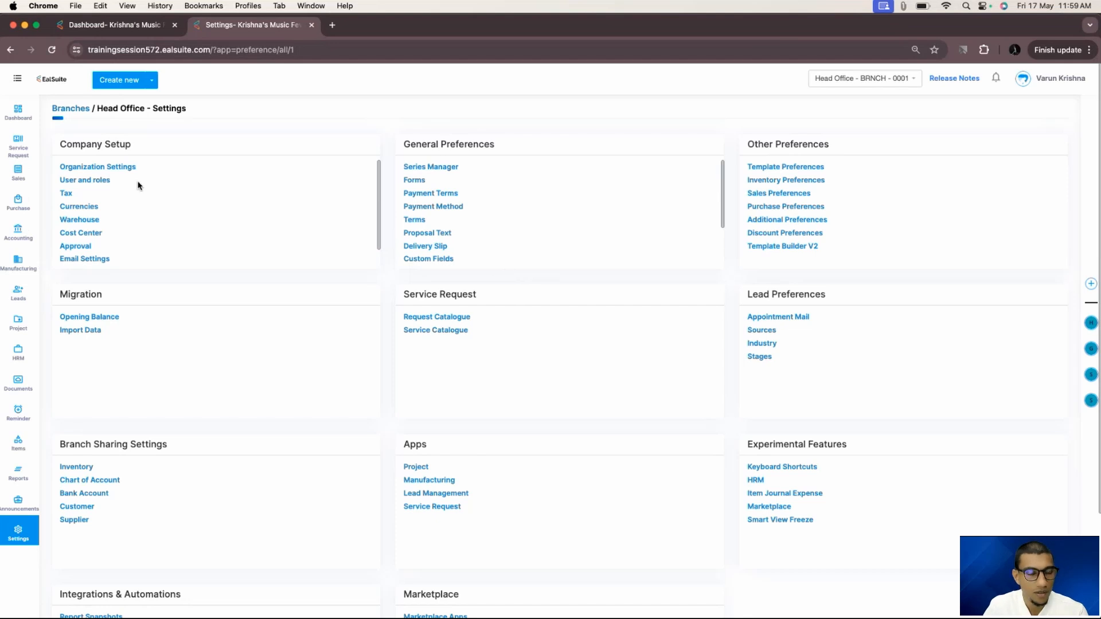
click(429, 259)
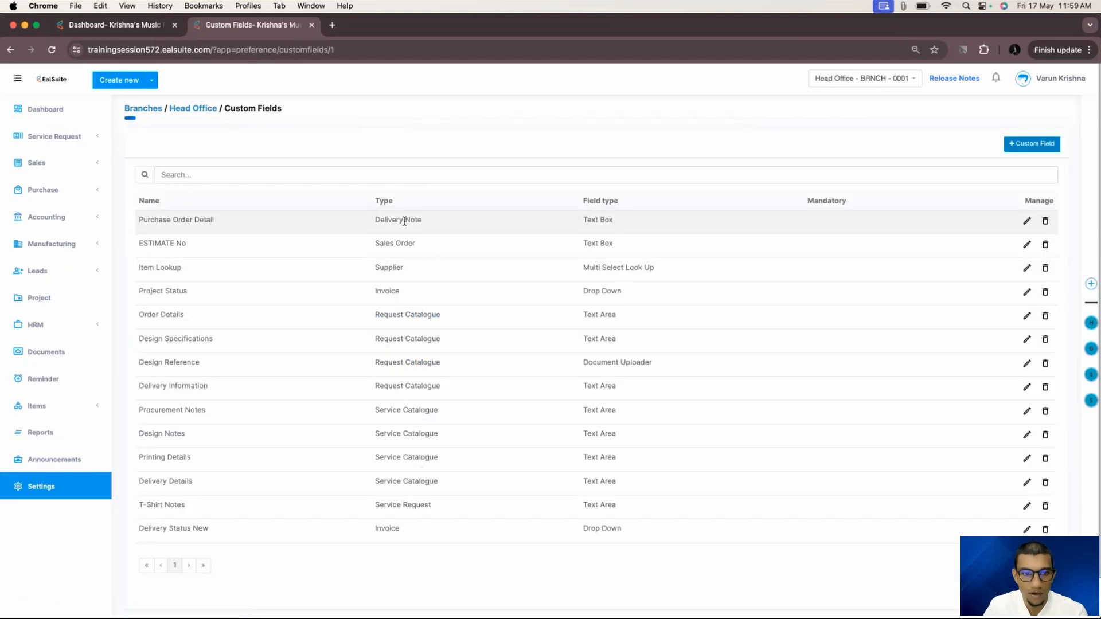
Step: Create a Customer custom field named "Date Of Birth" with field type Date, and open a new customer form
click(1027, 143)
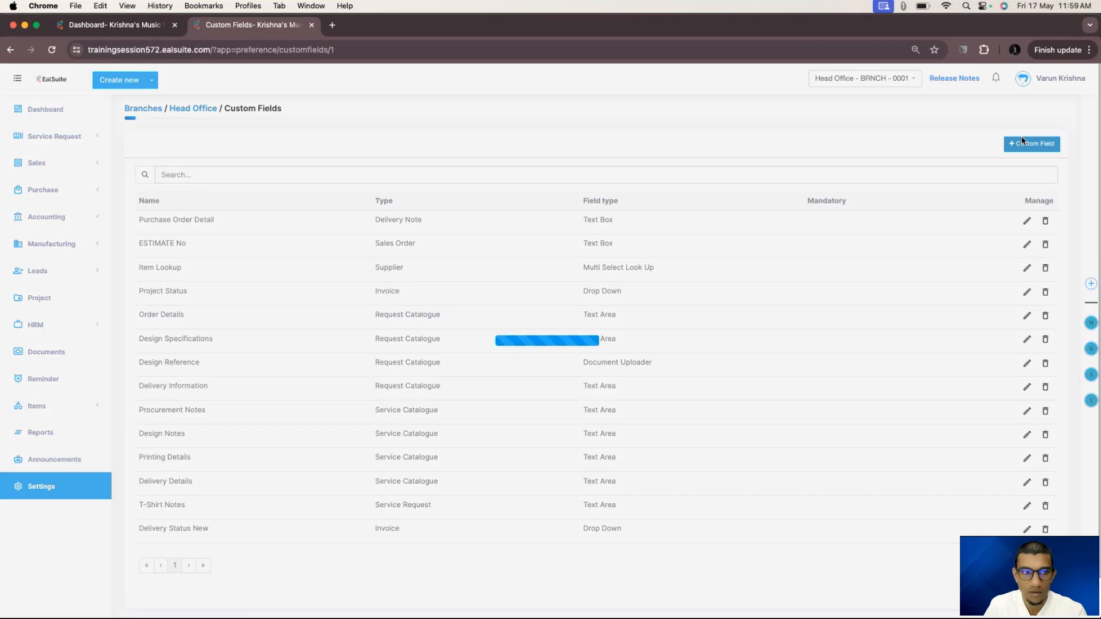
click(449, 293)
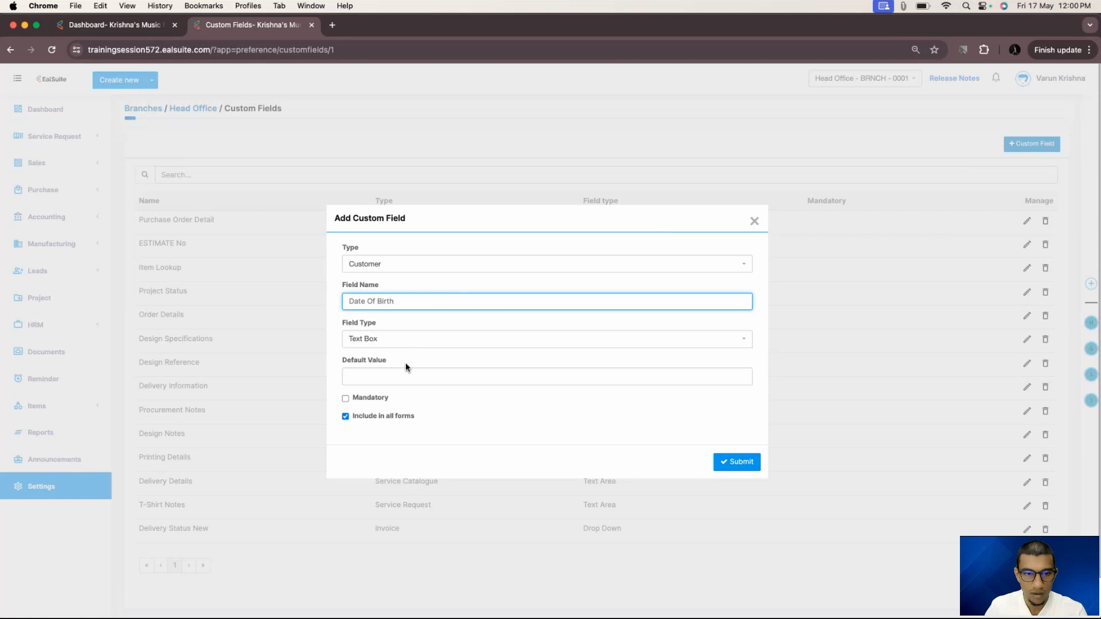
click(390, 344)
click(381, 438)
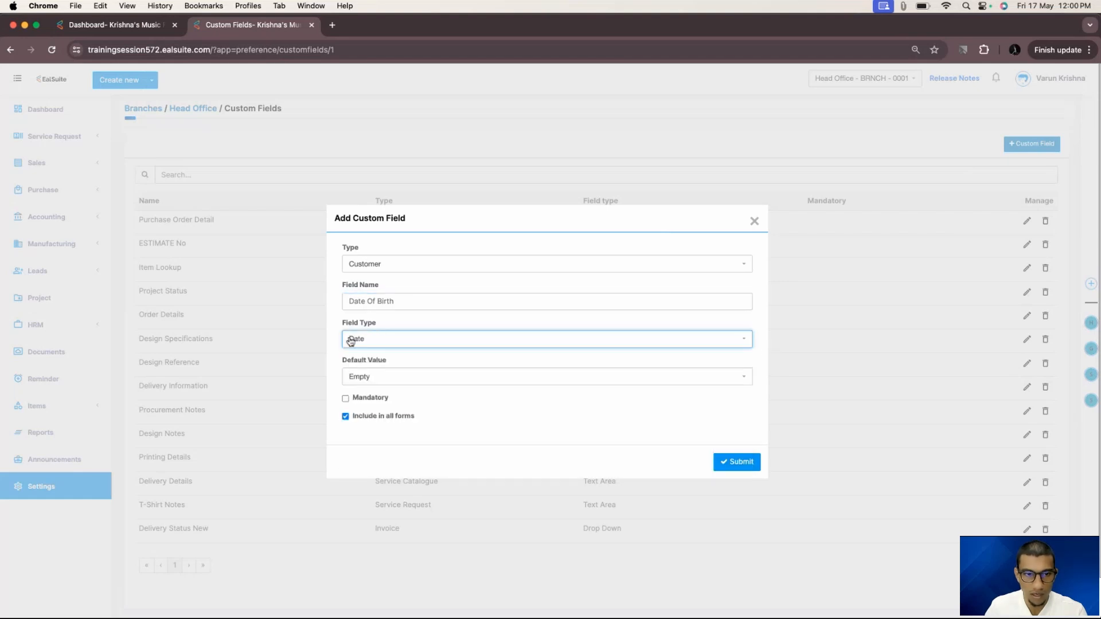
click(740, 462)
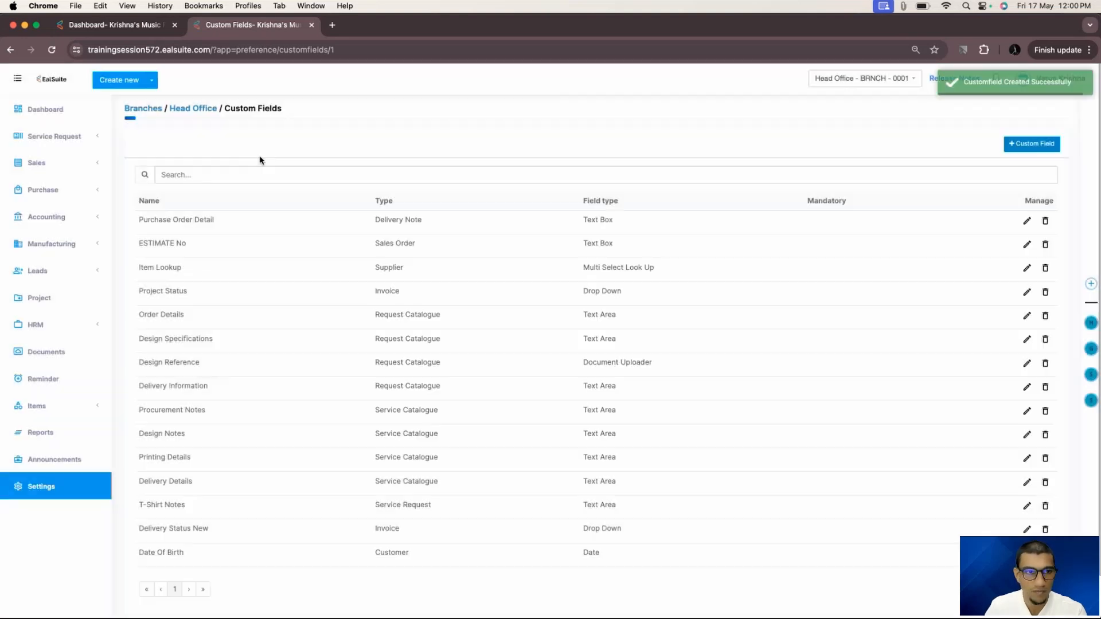
click(152, 80)
click(122, 120)
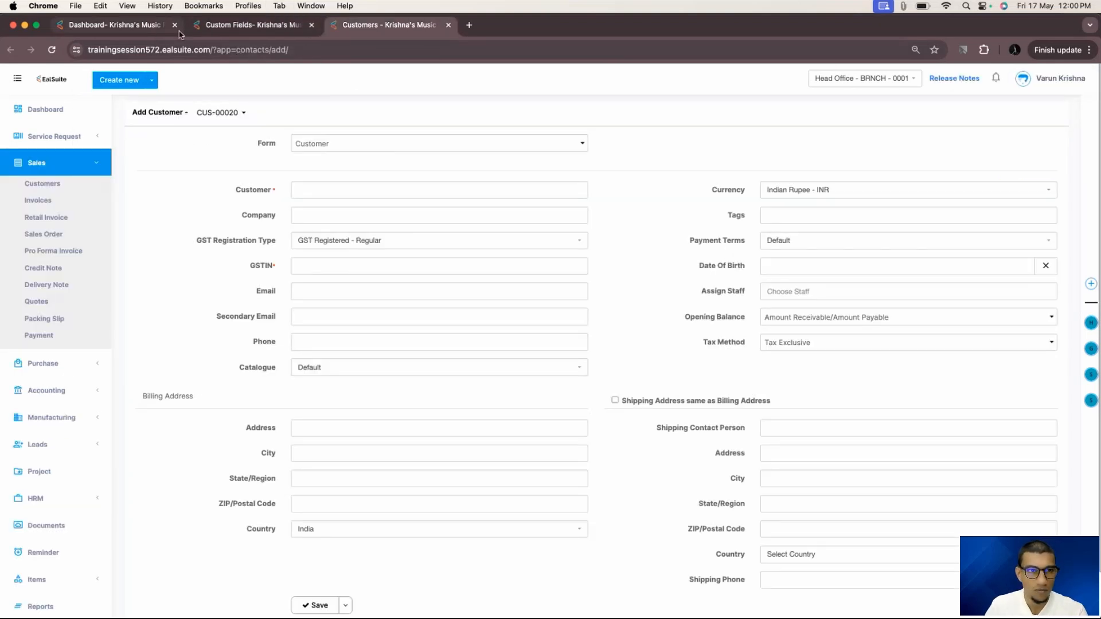
Step: View the migration date in the Head Office branch's opening balance settings
click(240, 25)
click(143, 108)
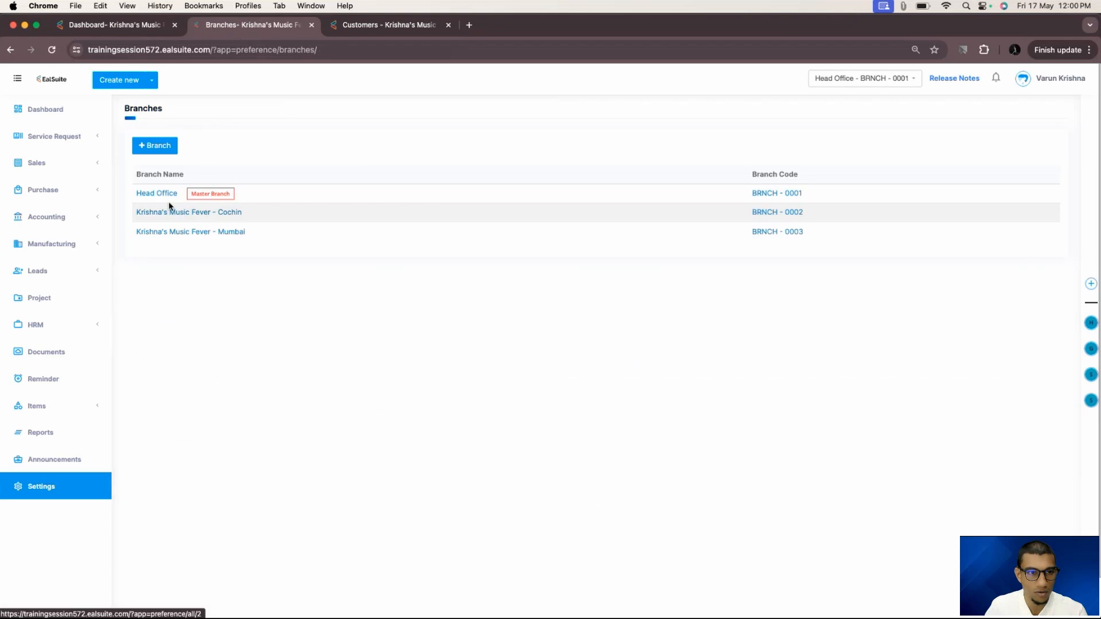
click(169, 195)
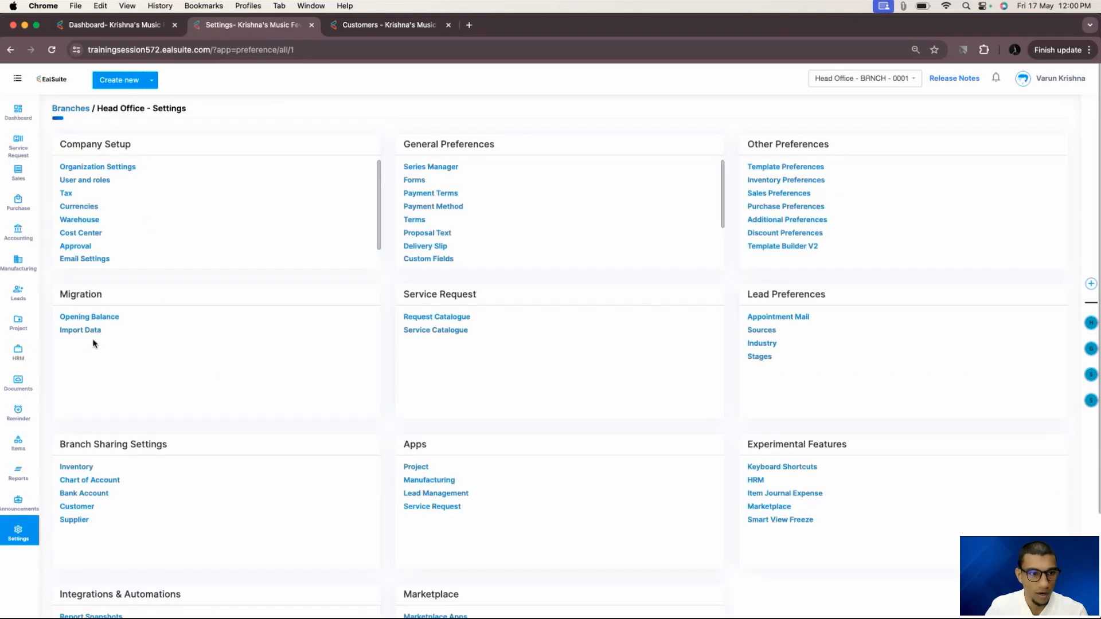
click(85, 323)
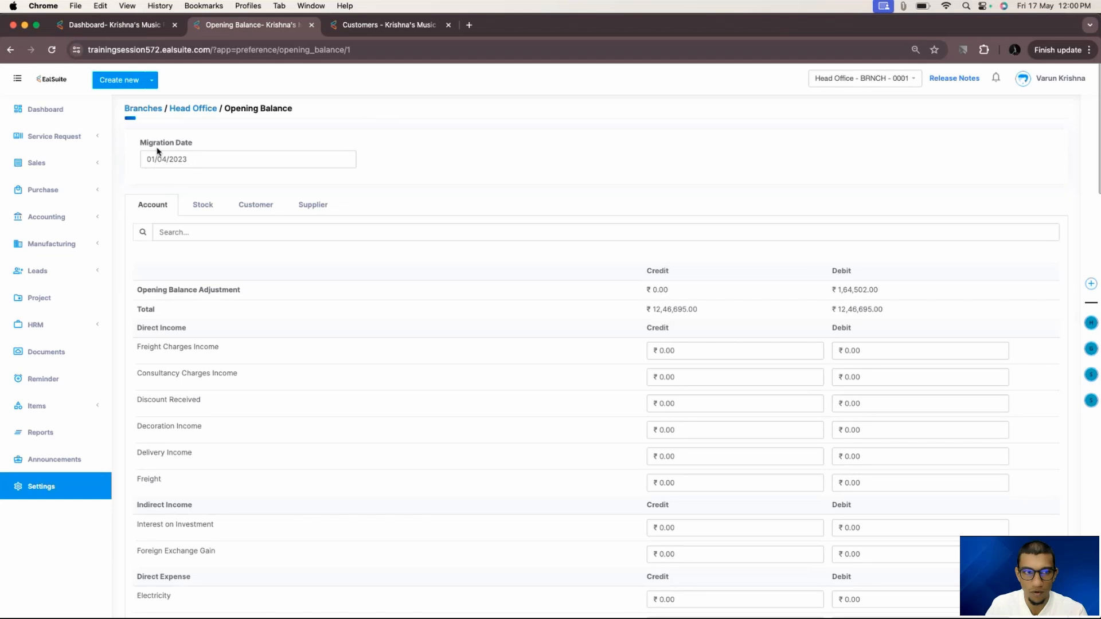
Step: Return to the new customer form, enter the customer's name, and set the GST registration type to Consumer
key(ctrl+Tab)
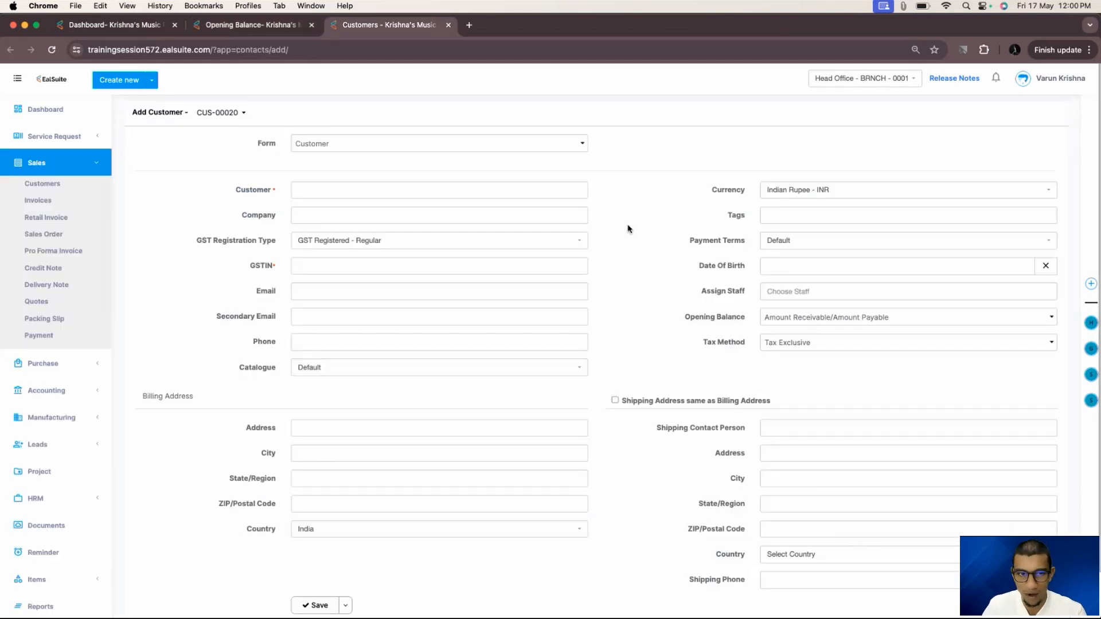
click(468, 191)
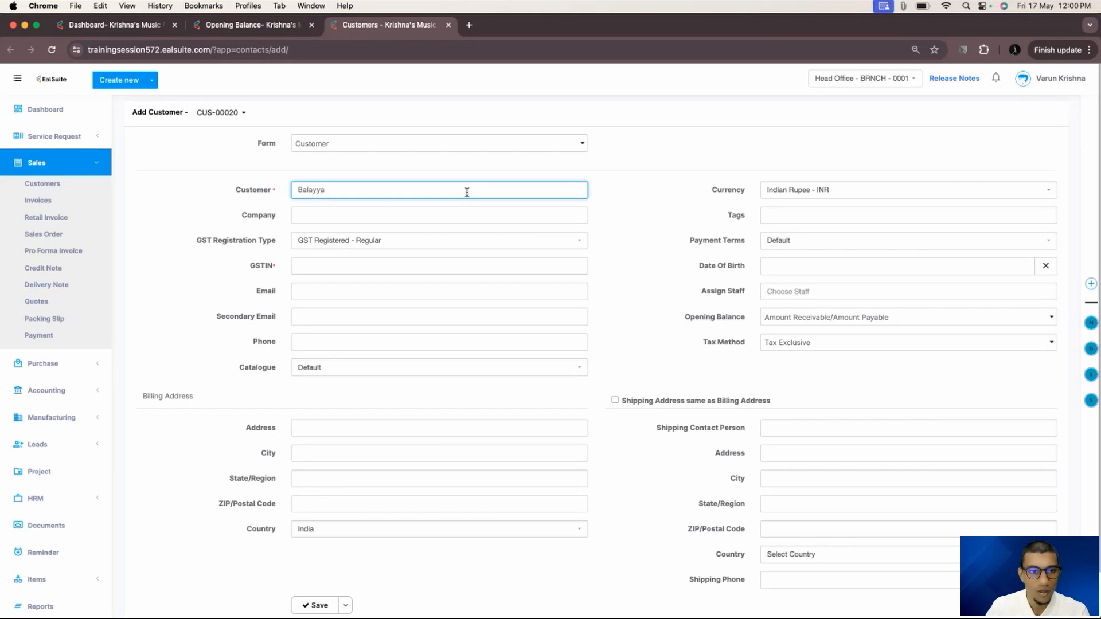
click(412, 240)
click(361, 322)
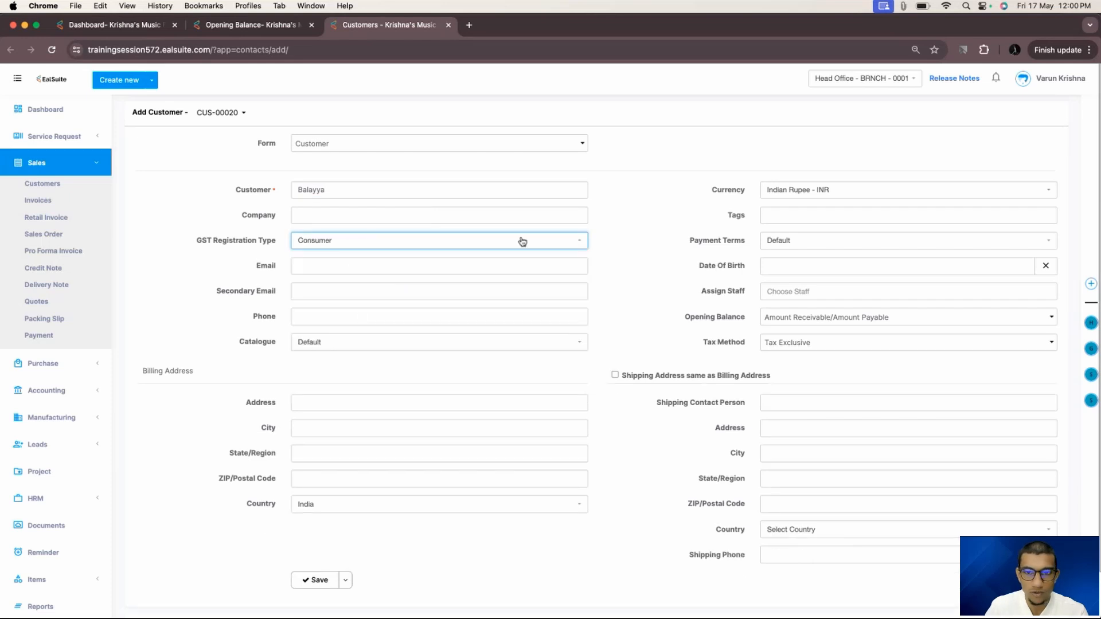
Step: Fill in the customer's date of birth with a date earlier than the migration date
click(784, 267)
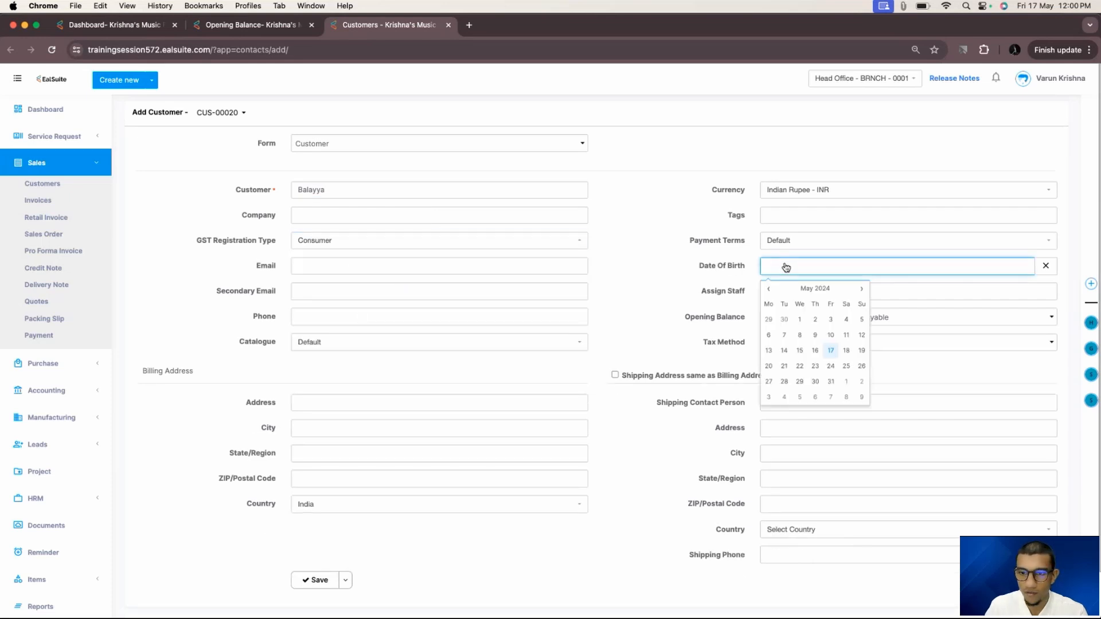
double_click(817, 294)
click(769, 289)
click(768, 289)
click(768, 289)
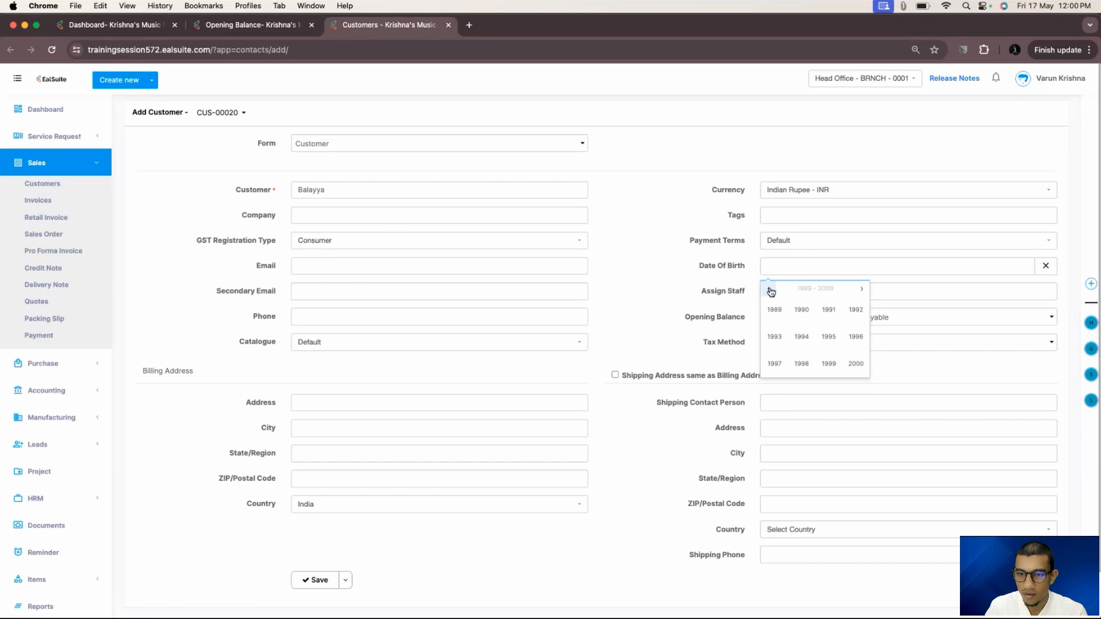
click(774, 310)
click(801, 337)
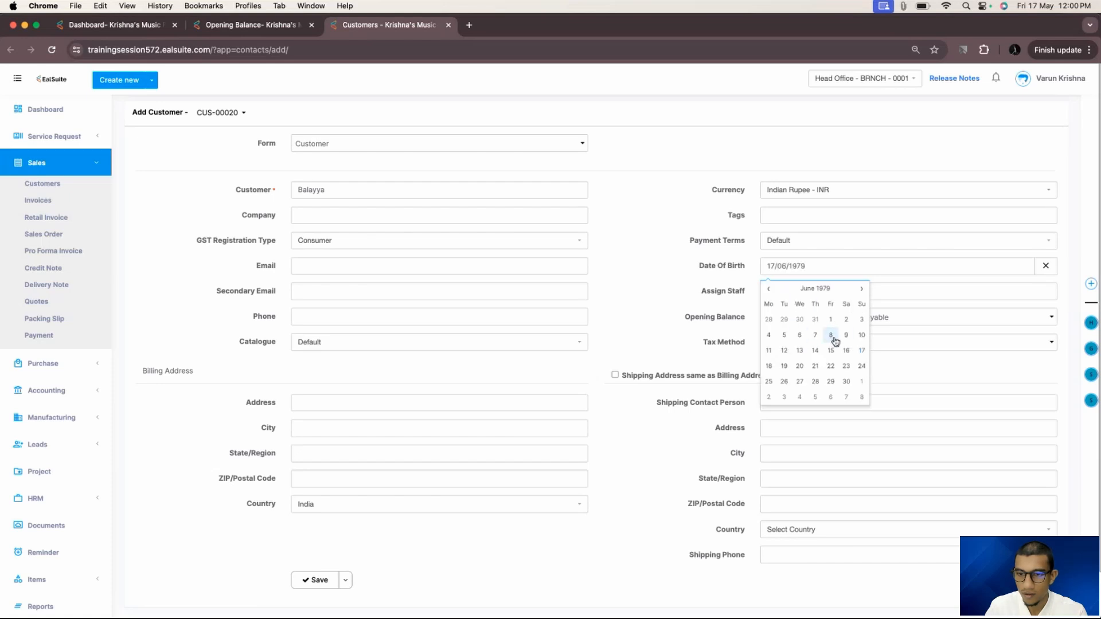
click(842, 333)
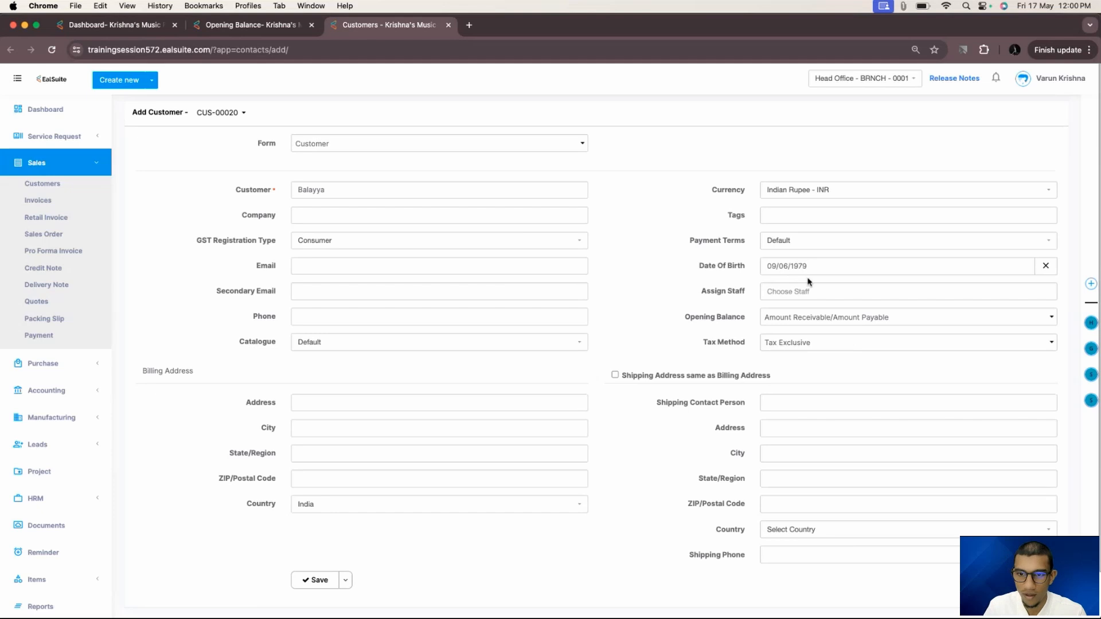
Step: Save the new customer and close the browser window
click(702, 267)
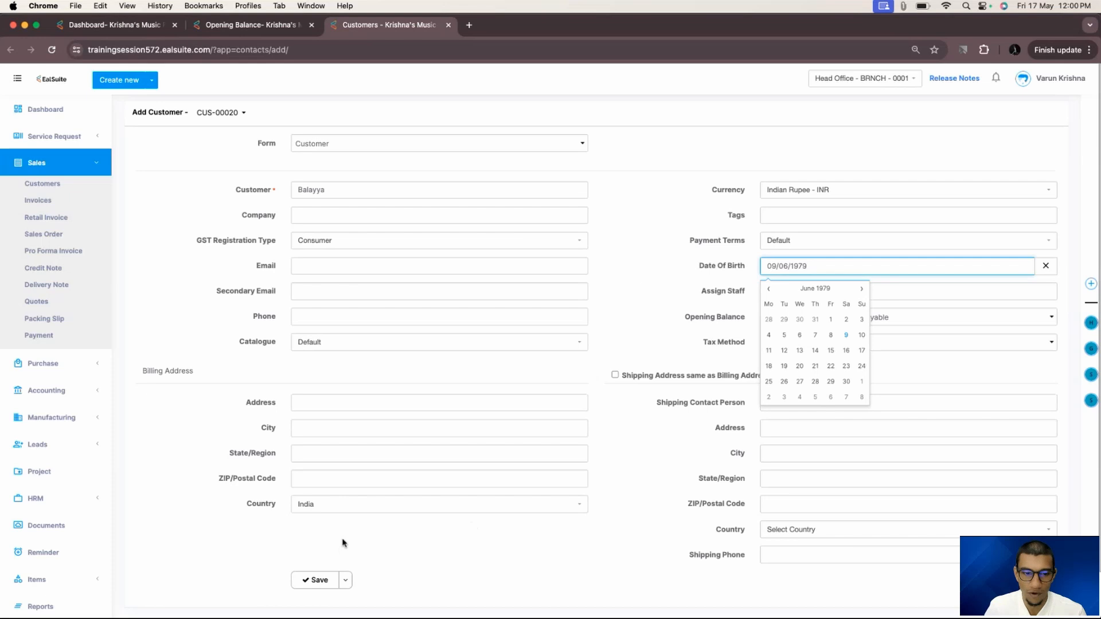
click(344, 453)
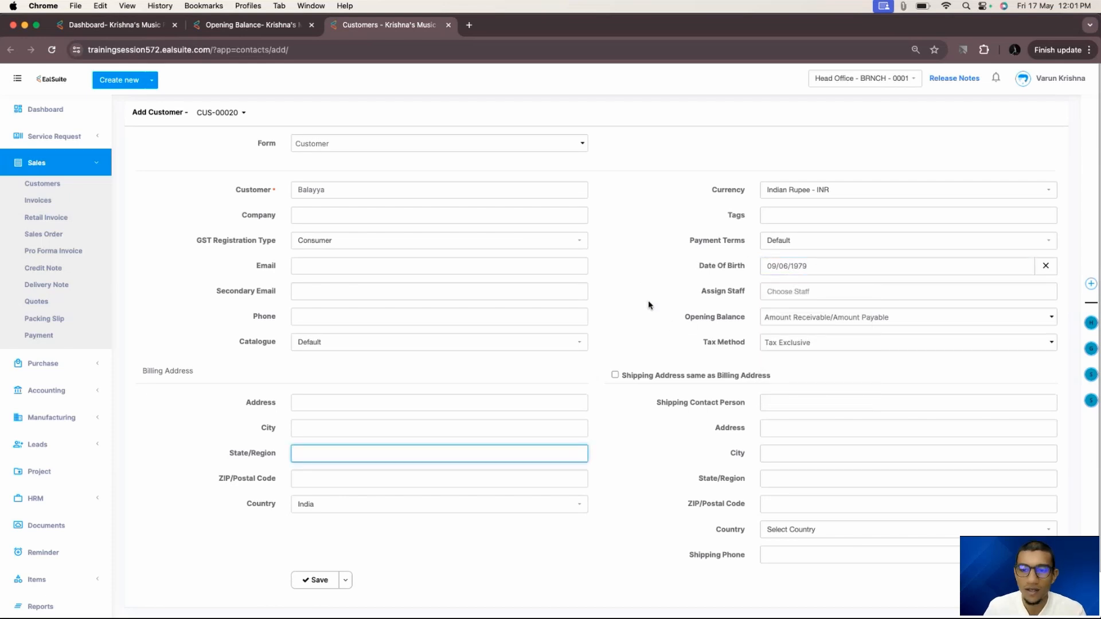
click(317, 580)
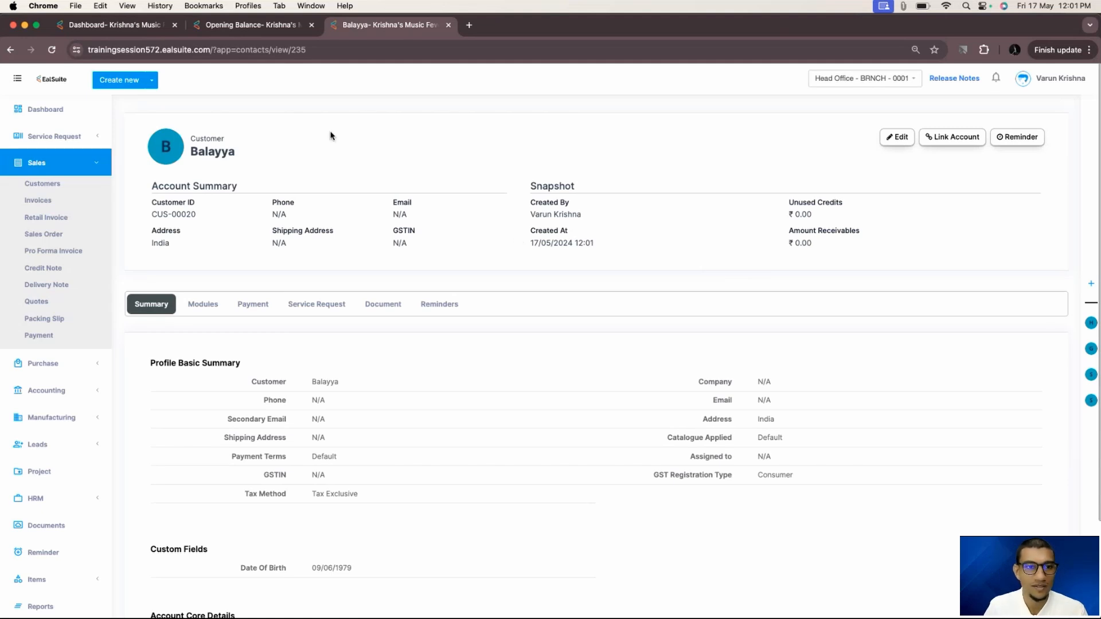
click(14, 25)
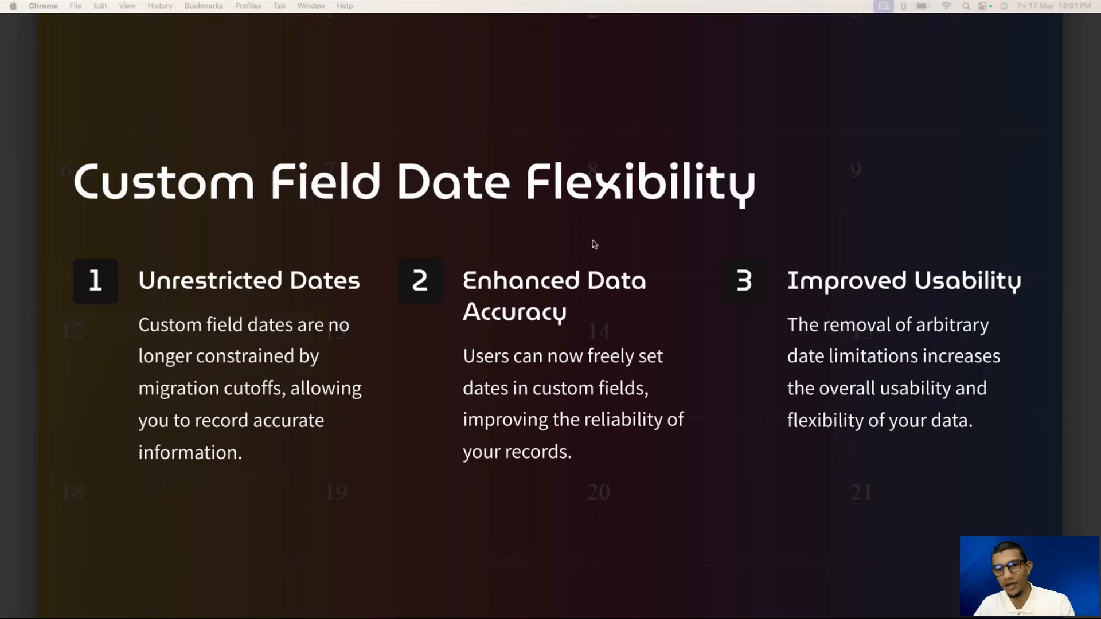
Step: Start a new item group named "Misc Items" and try to save it without any items
click(128, 611)
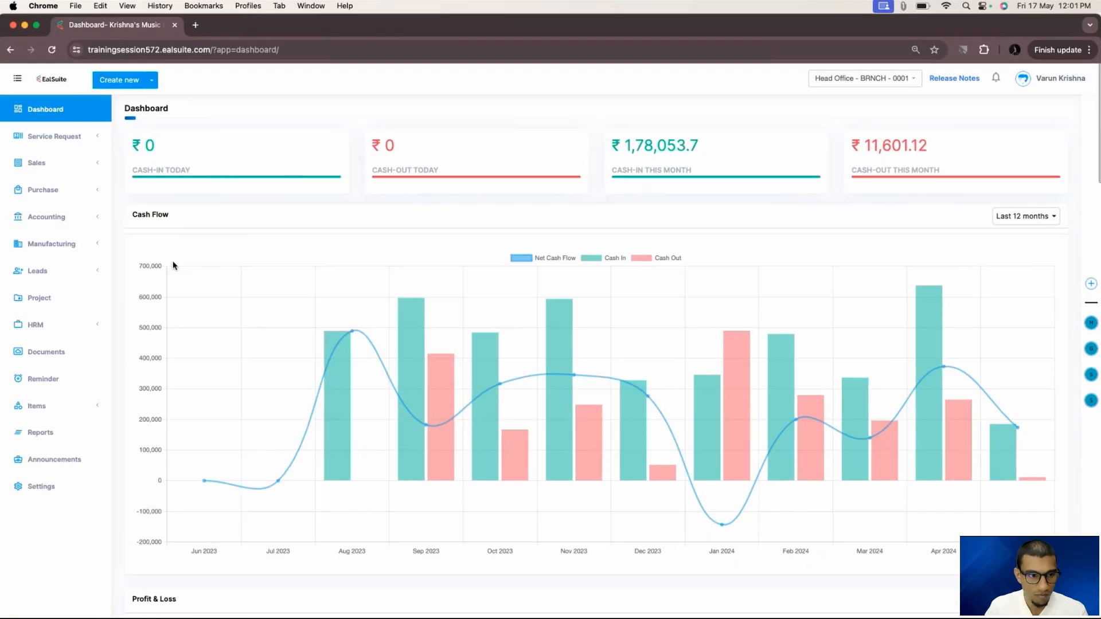
click(37, 406)
click(43, 443)
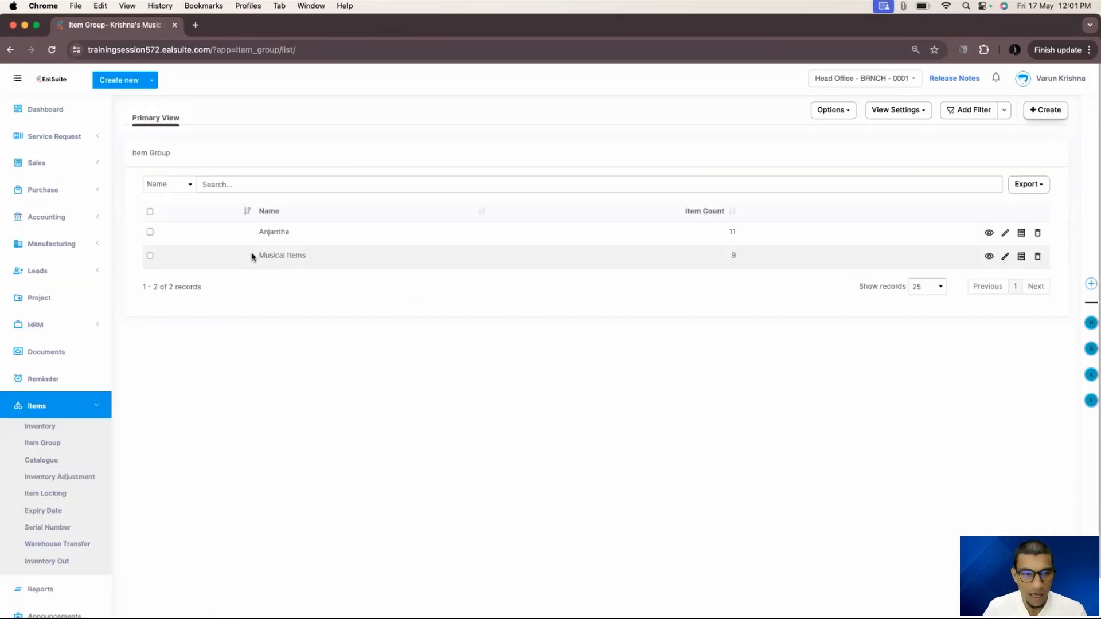
click(1045, 110)
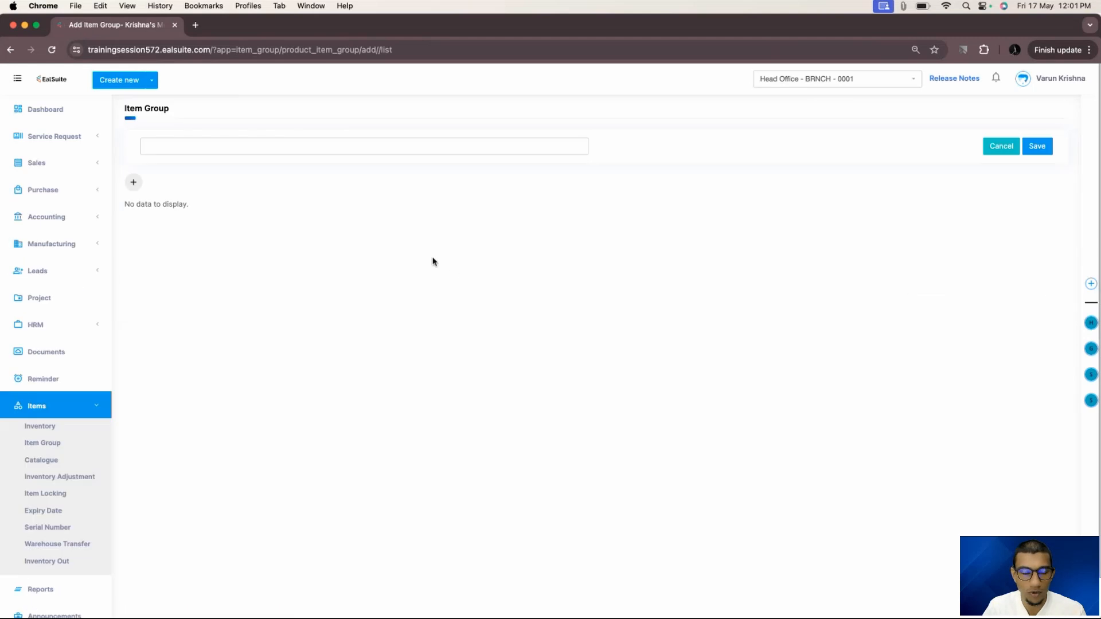
click(330, 152)
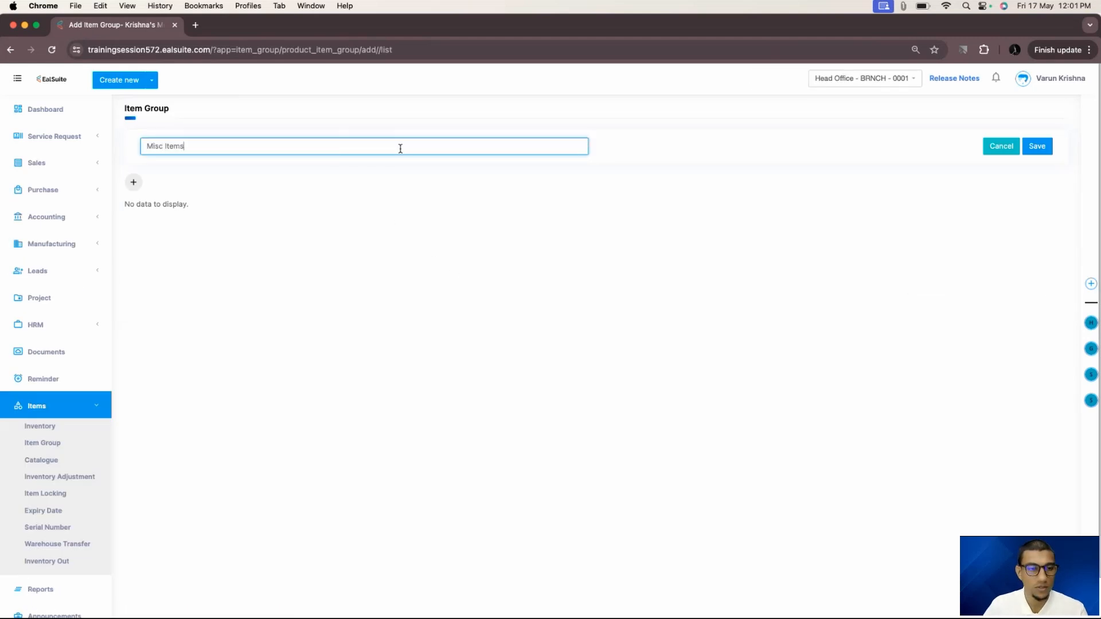
click(1036, 145)
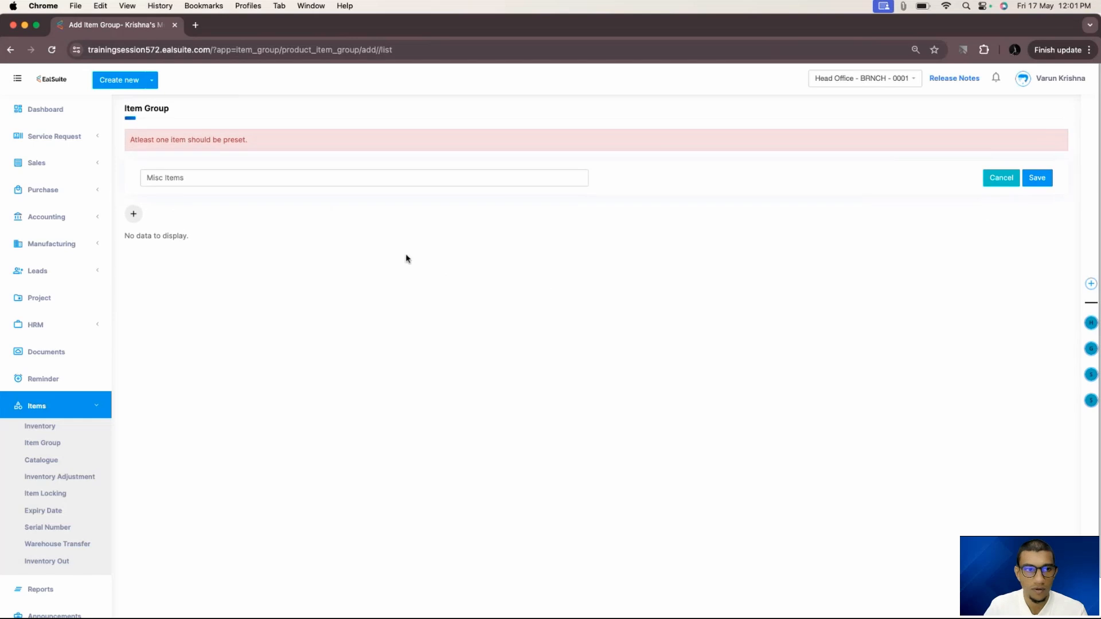
Step: Add Anjantha T-Shirts Blue L HS and Anjantha T-Shirts Blue M FS to the item group
click(134, 214)
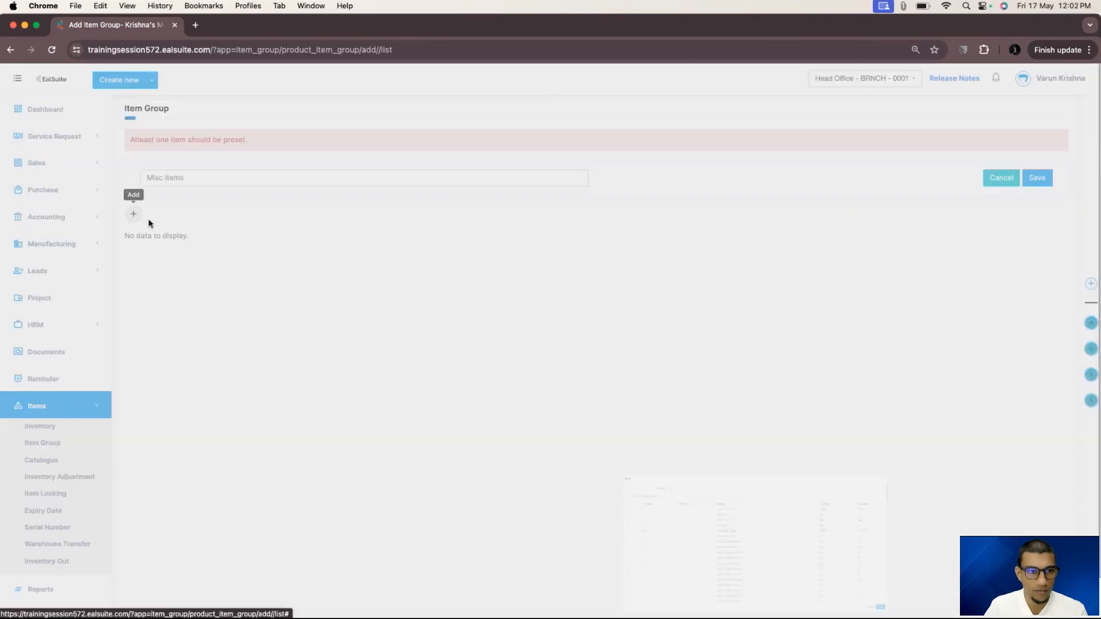
click(74, 359)
click(74, 378)
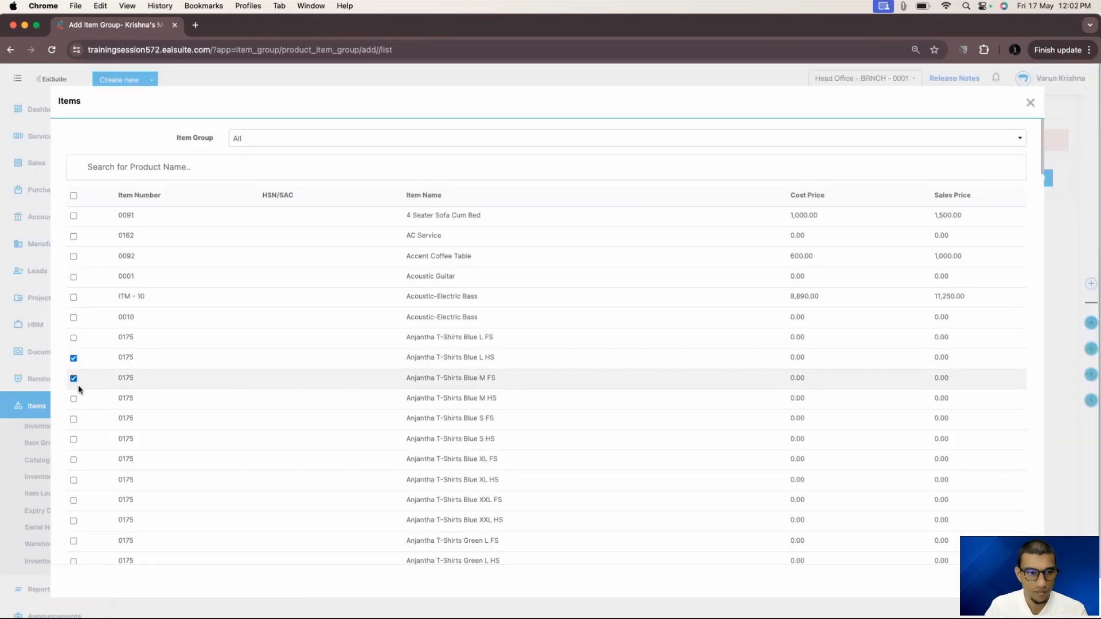
click(1018, 580)
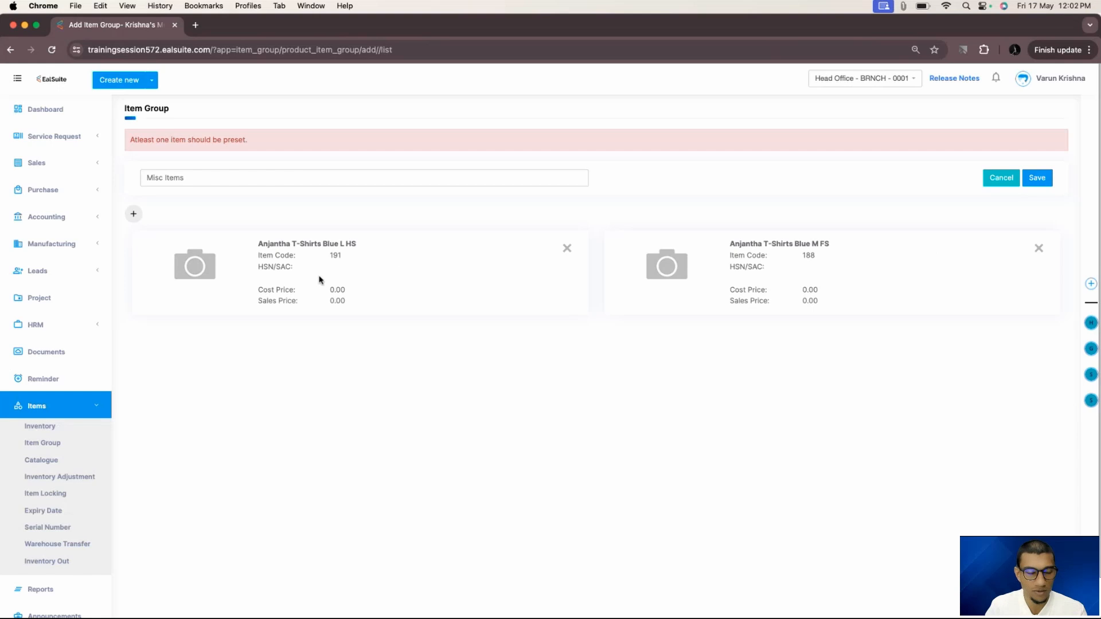
Step: Save the Misc Items group with its two T-shirt items
click(1045, 179)
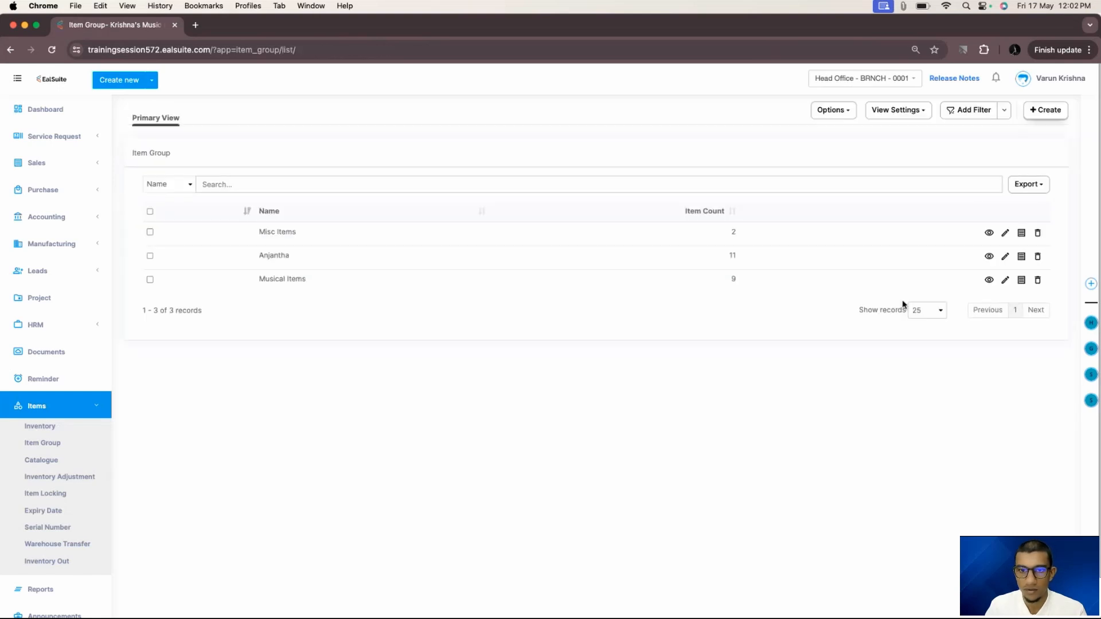
Step: Edit the Misc Items group, remove both T-shirt items and try to save it empty
click(1004, 233)
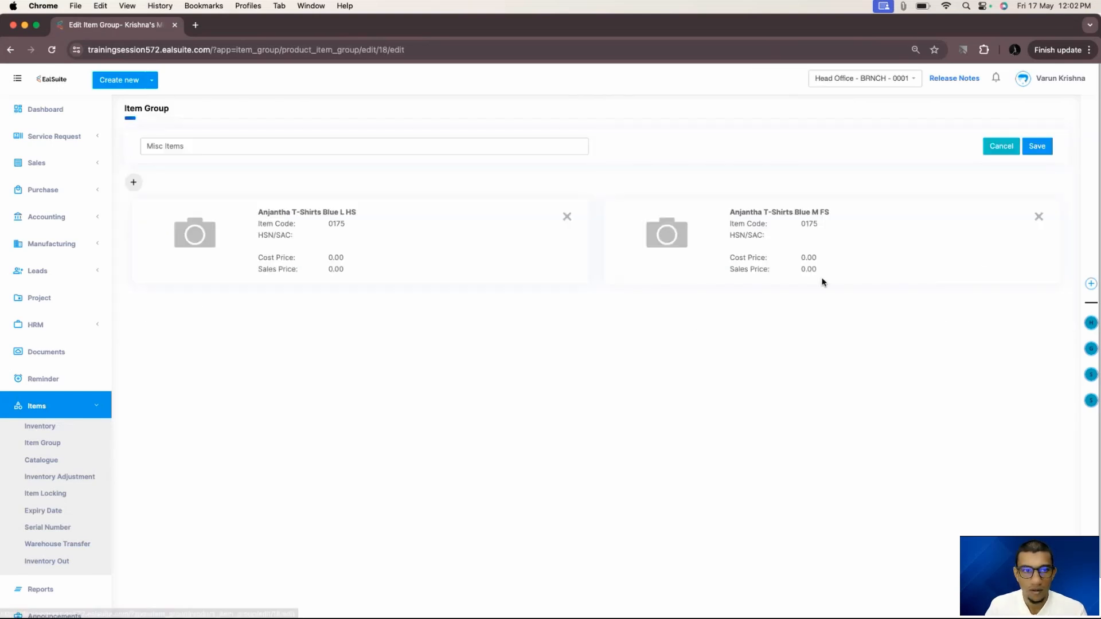
click(567, 216)
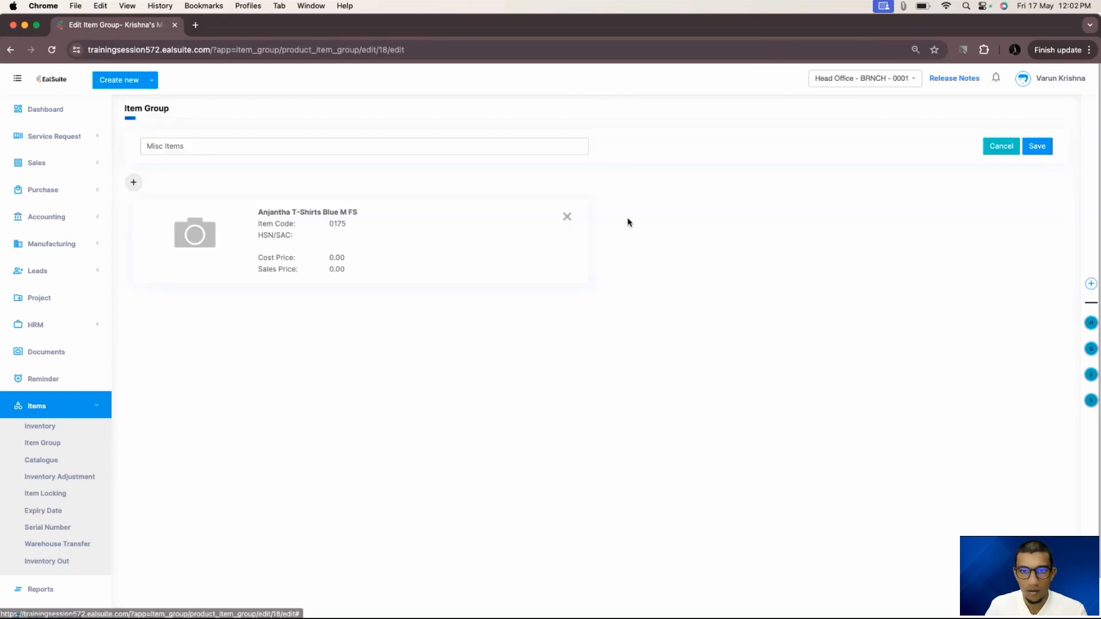
click(566, 218)
click(1039, 152)
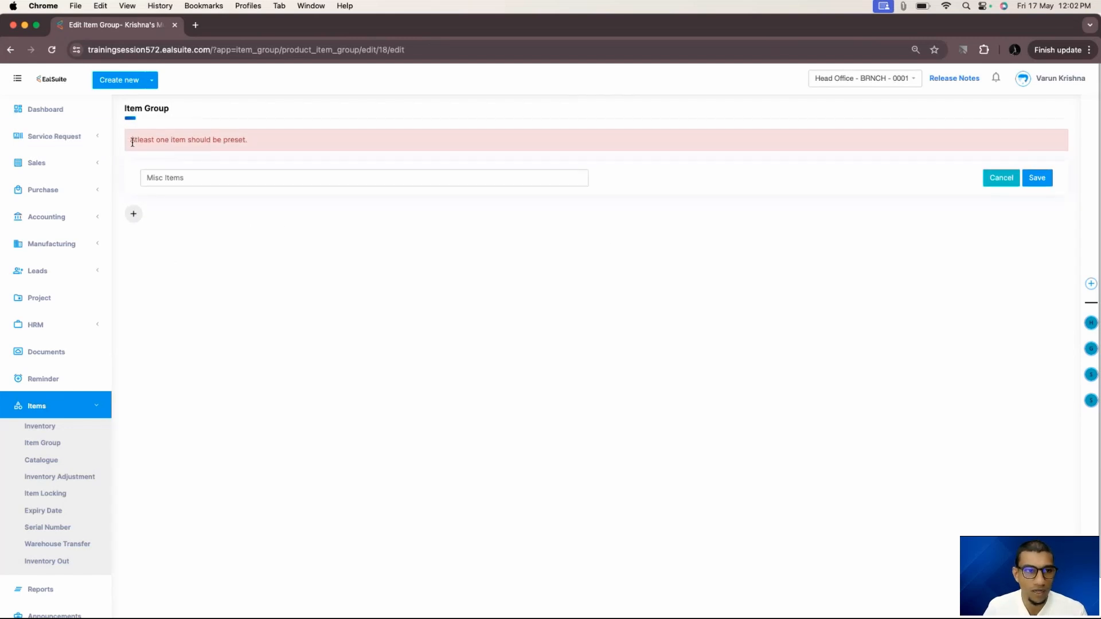
triple_click(262, 138)
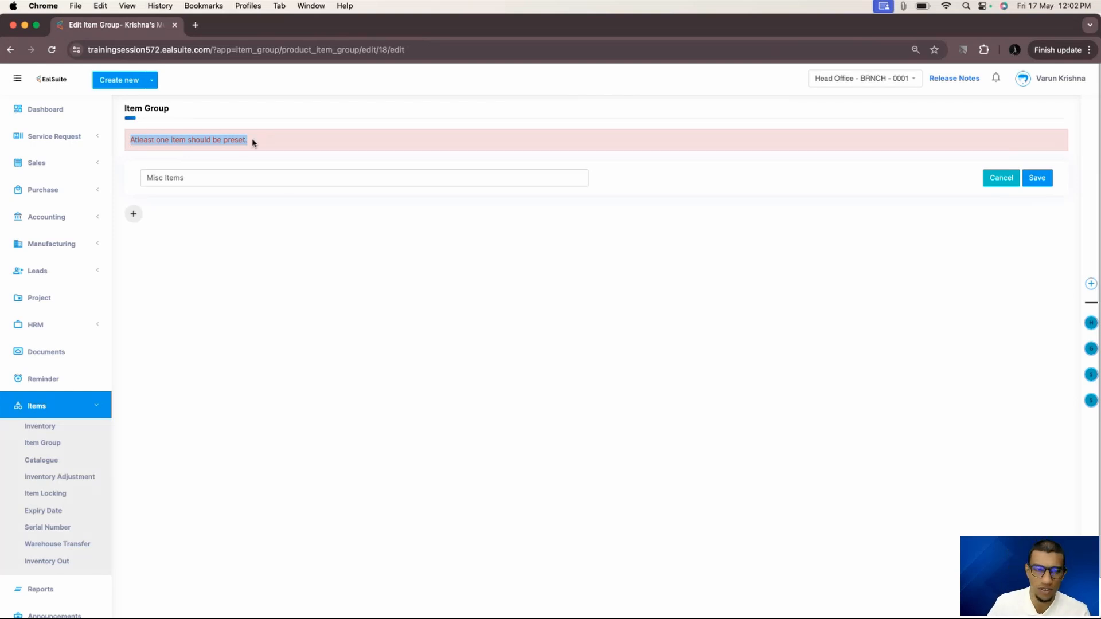
click(213, 136)
Step: Start a new sales invoice and select an existing customer for it
click(73, 409)
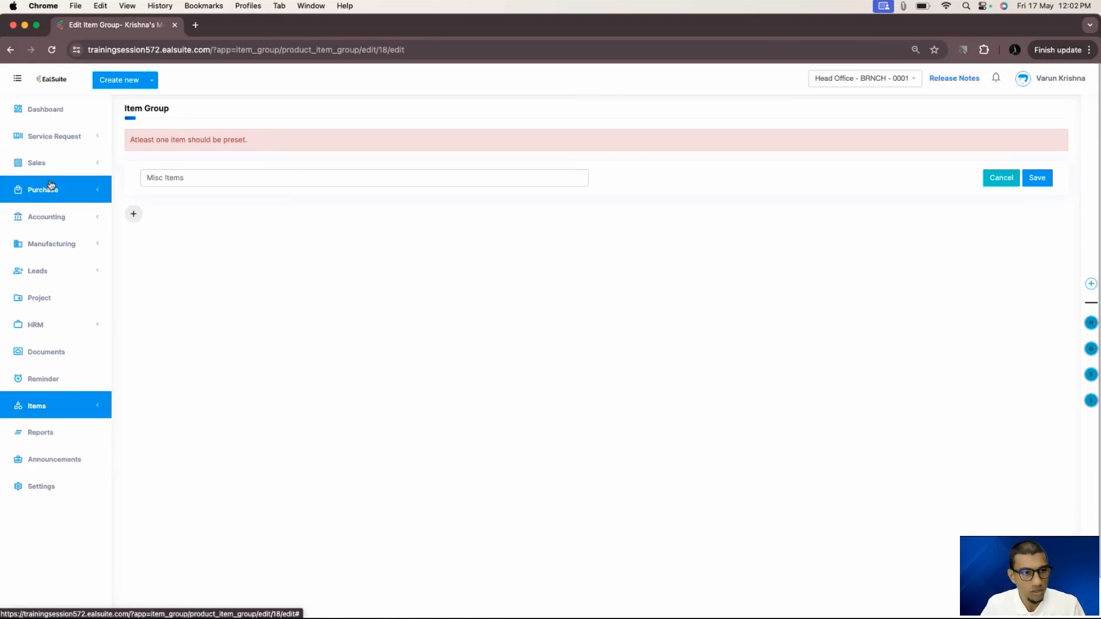
click(51, 163)
click(61, 198)
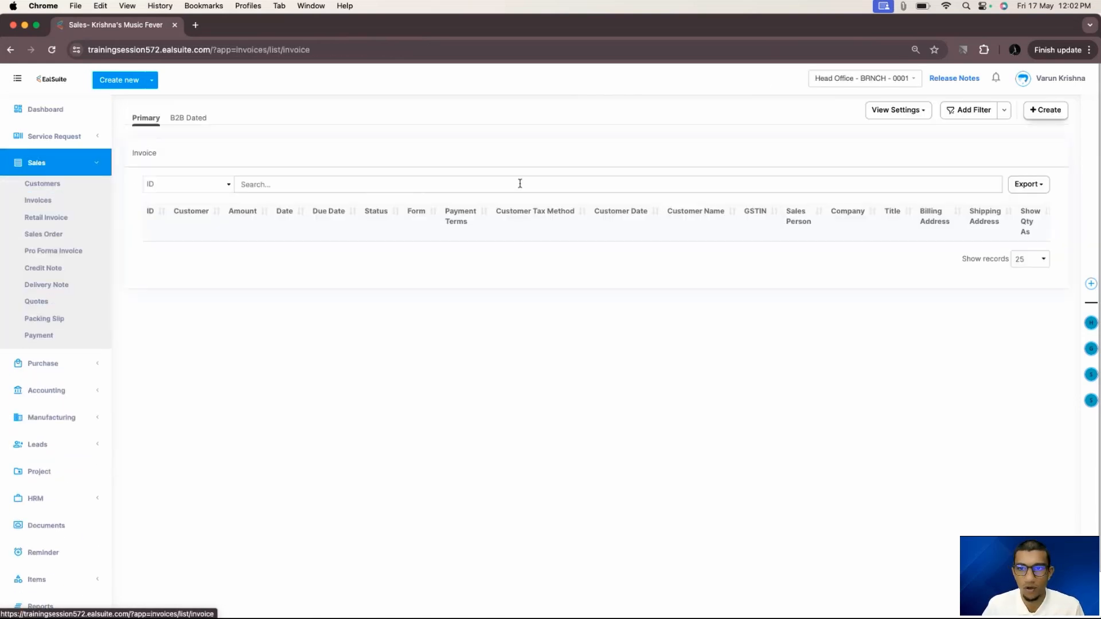
click(1045, 108)
scroll(269, 485, down, 2)
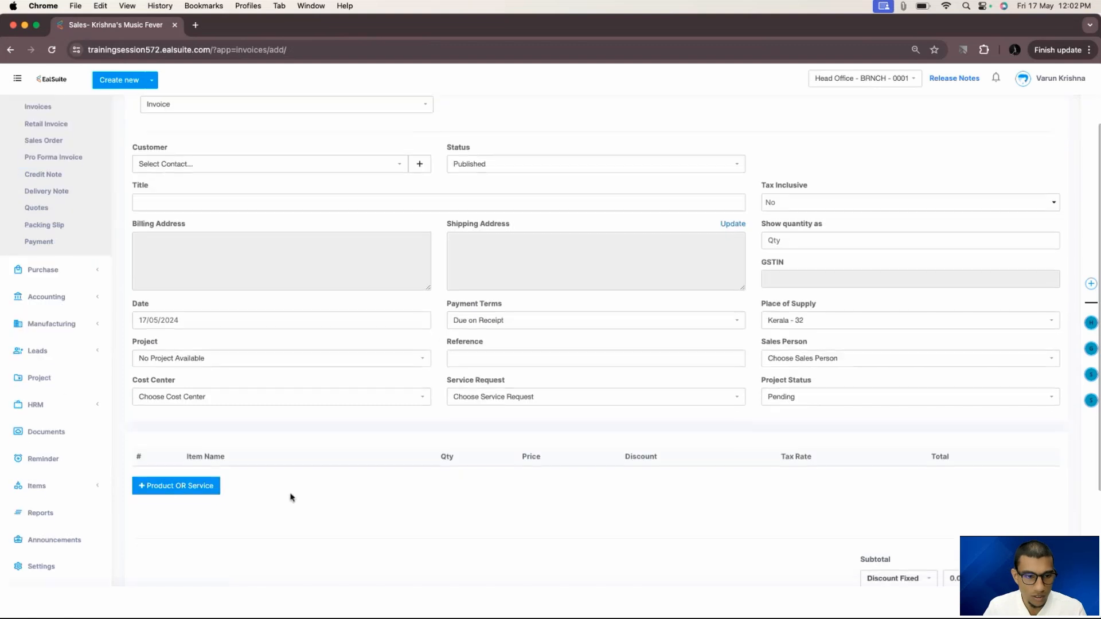
click(198, 498)
click(287, 171)
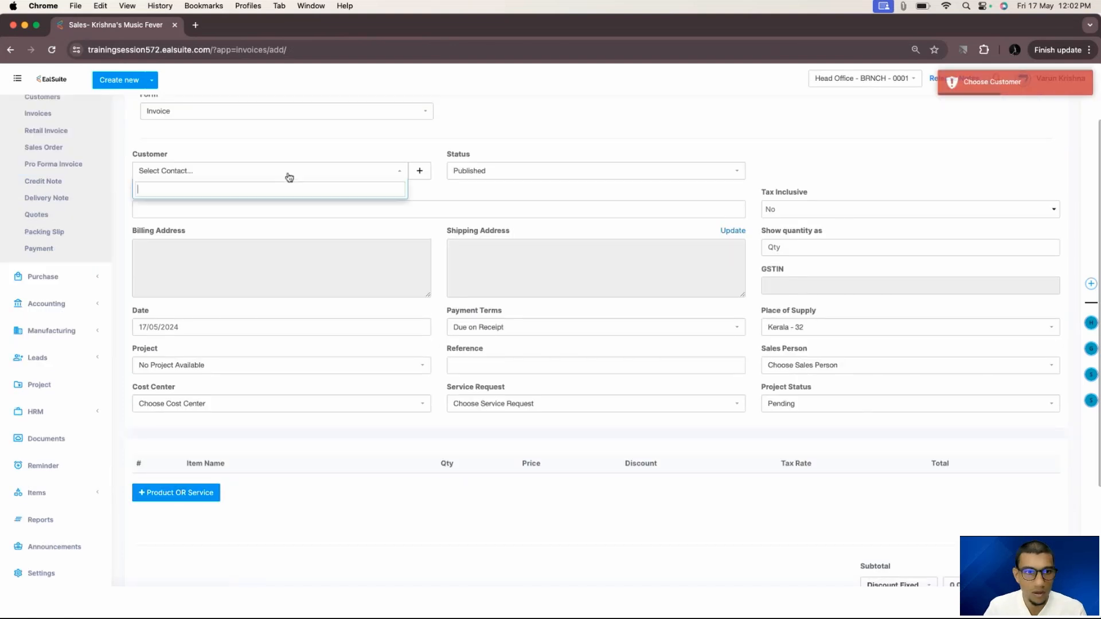
click(253, 201)
Step: Bring up the product and service selection for the invoice and filter it by the Misc Items group
click(181, 493)
click(182, 546)
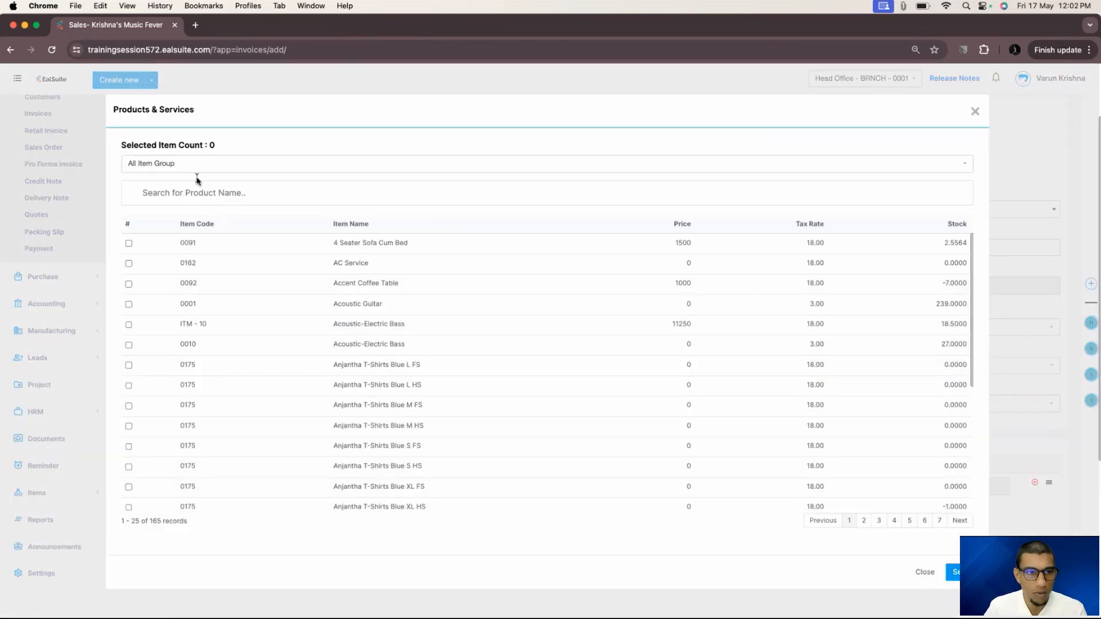
click(198, 165)
click(153, 247)
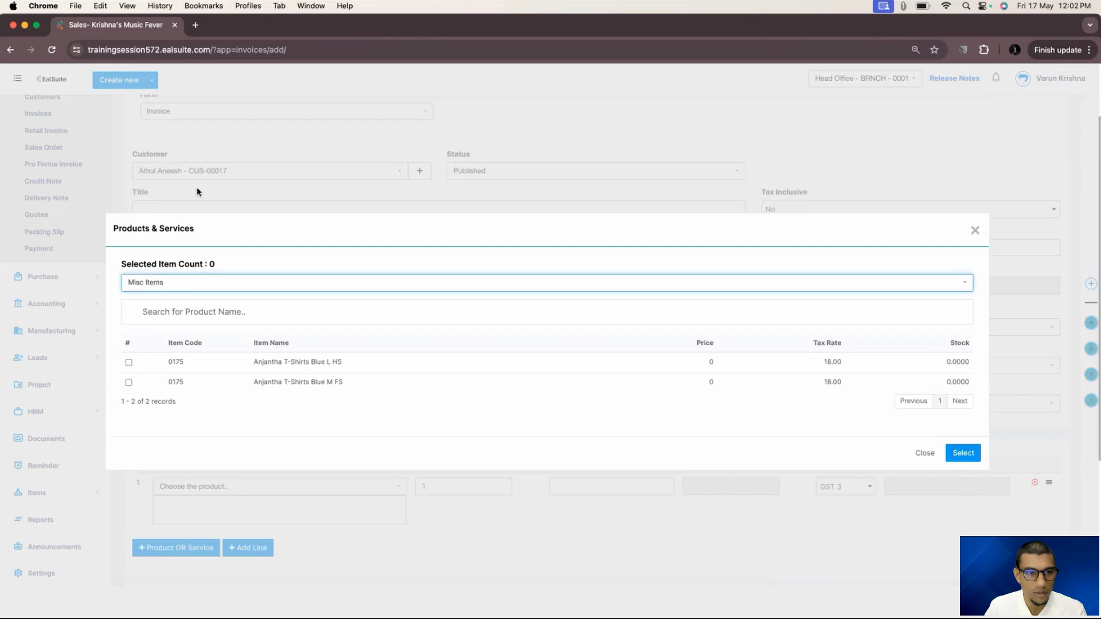
click(224, 288)
click(196, 367)
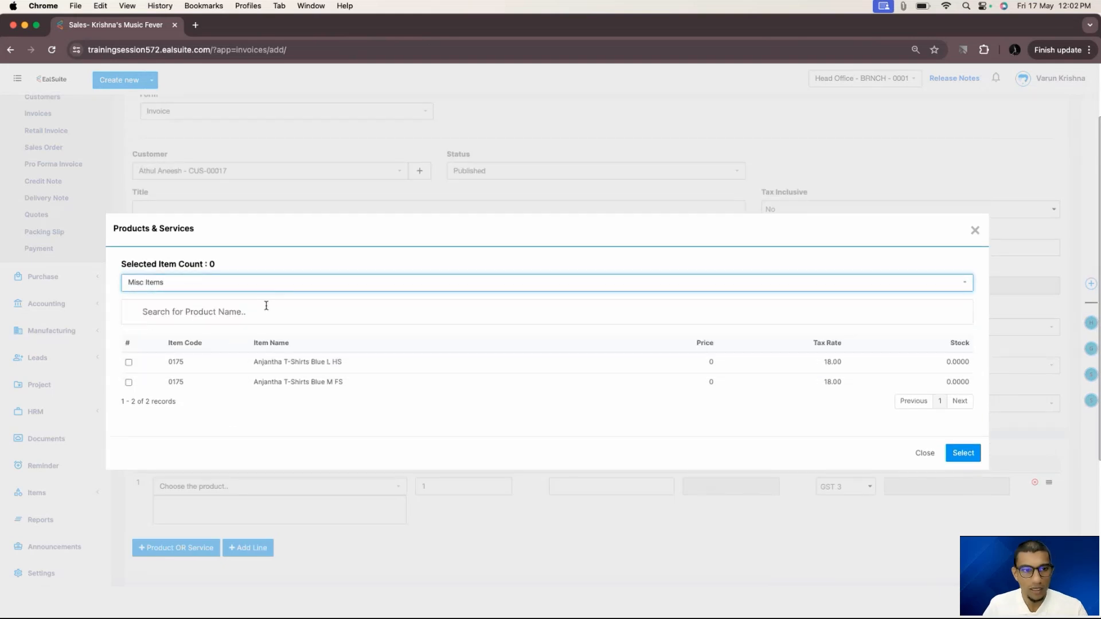
Step: Switch the product selection's filter to All Item Group and back to Misc Items to compare the listed products
click(178, 289)
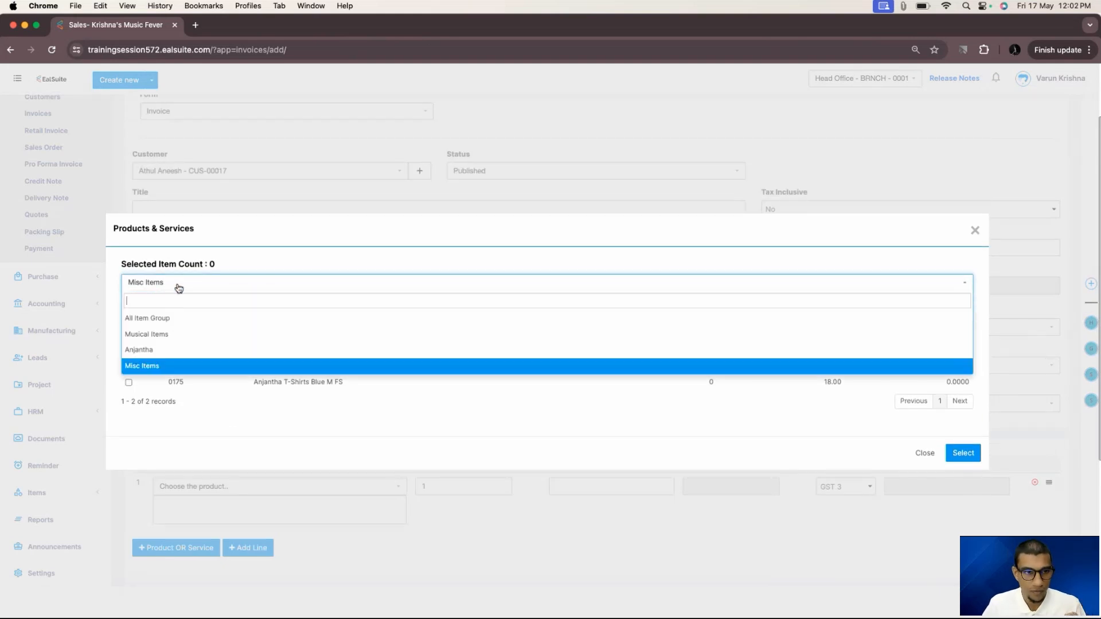
click(173, 311)
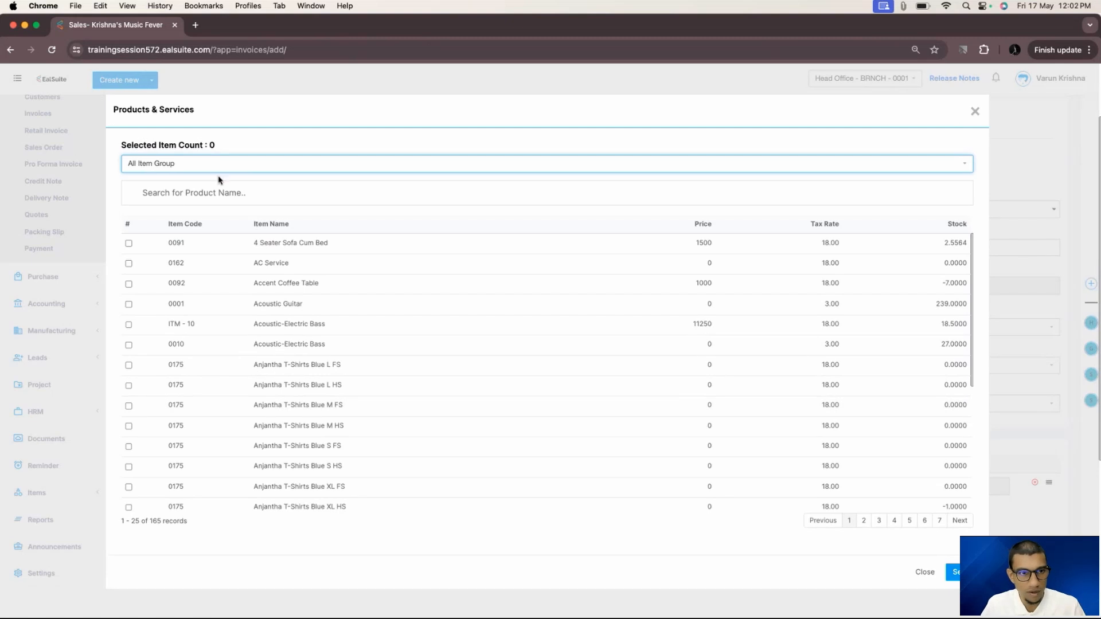
click(216, 166)
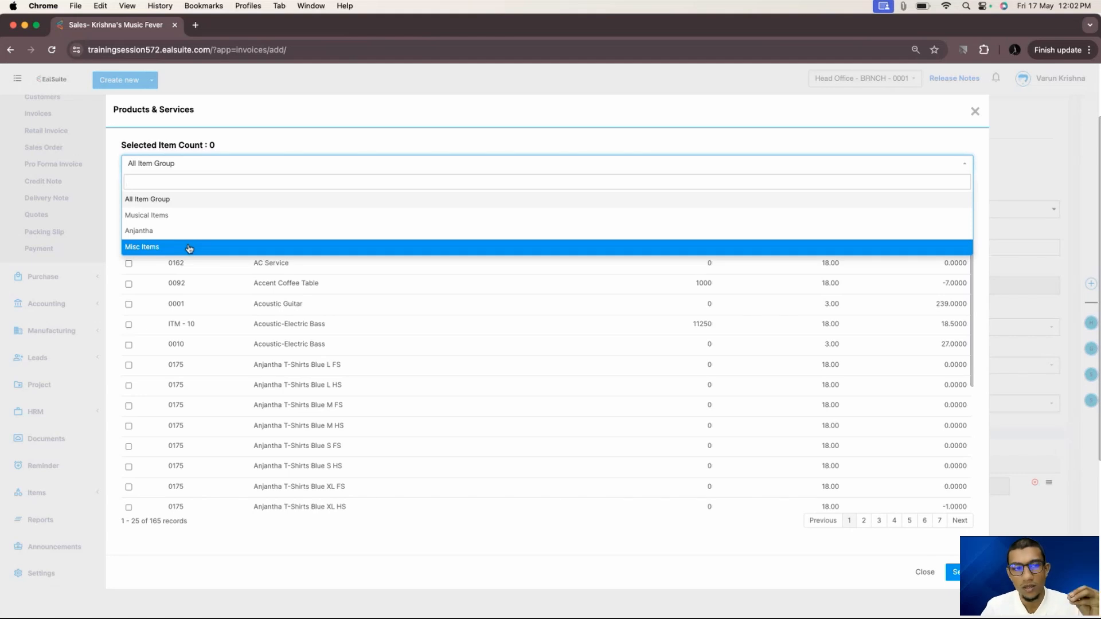
click(189, 248)
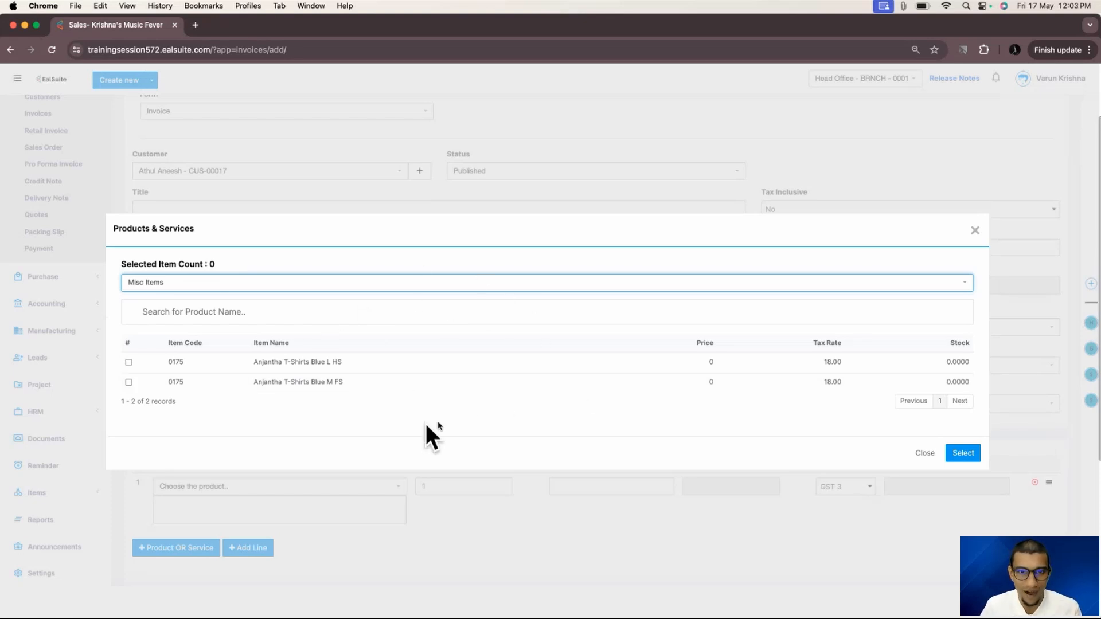
Step: Close the product selection without choosing anything and leave the invoice without saving it
click(975, 230)
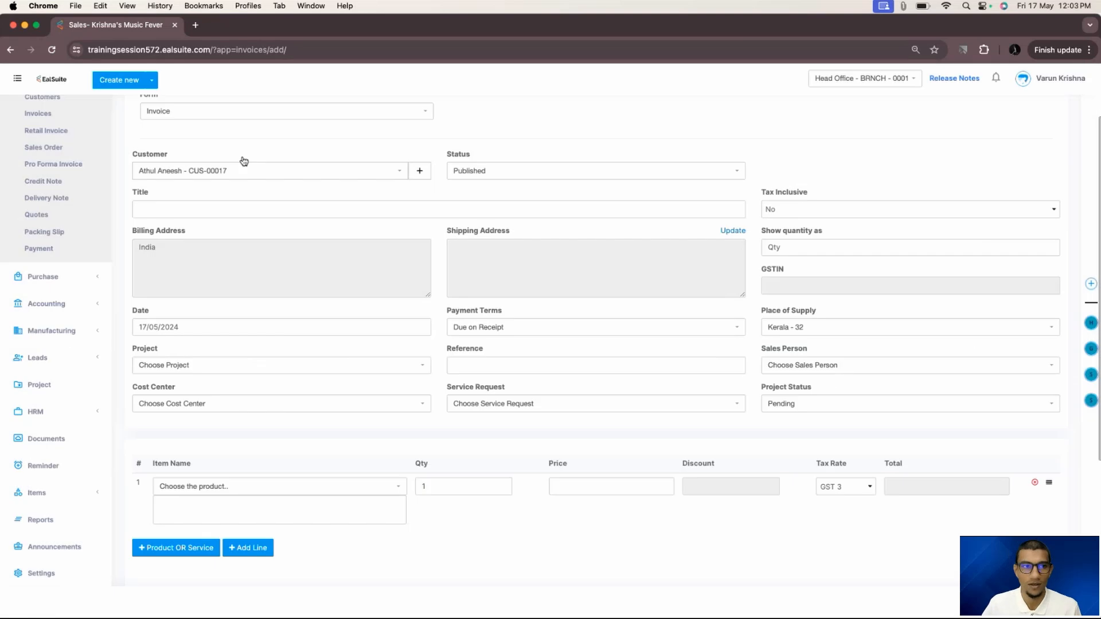
scroll(86, 435, down, 3)
click(95, 420)
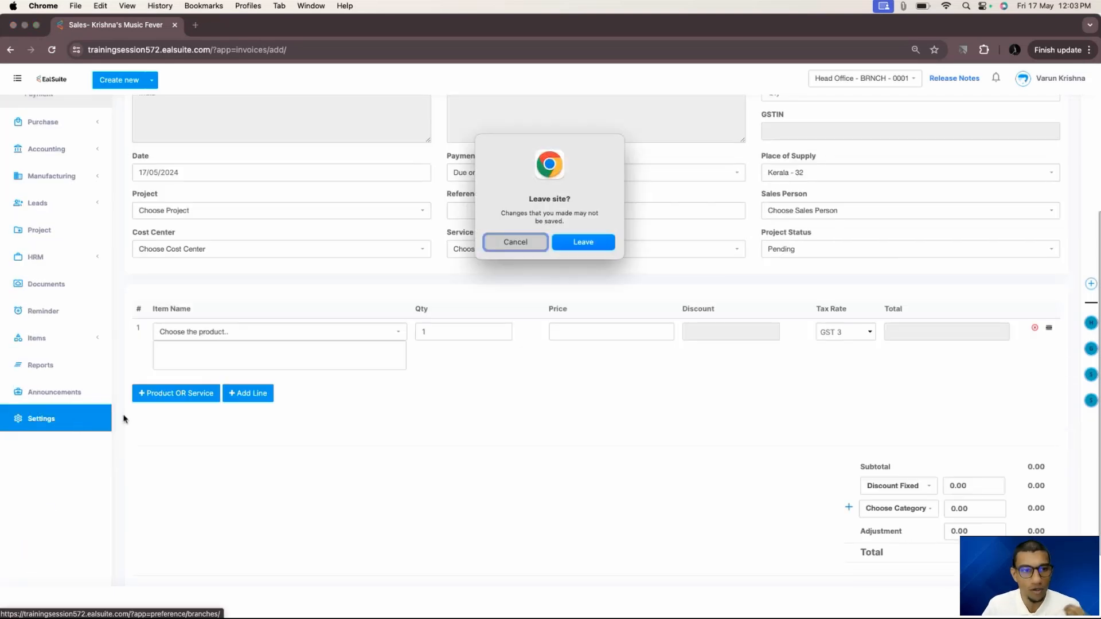
click(583, 243)
Step: Go to the item group list and open the Misc Items group for editing to check its items
click(52, 411)
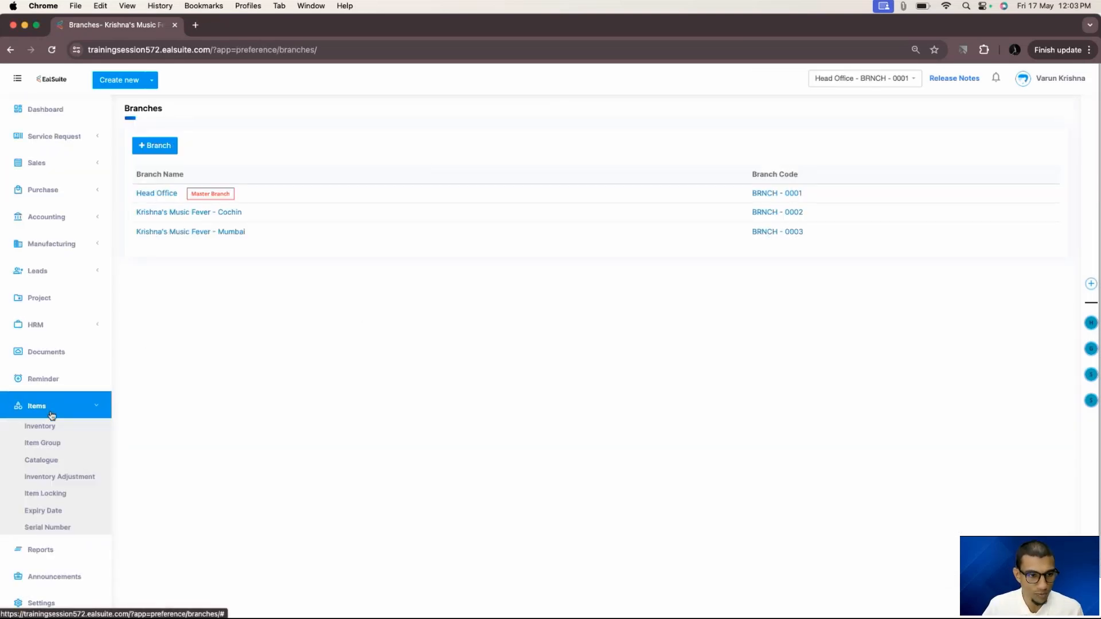
click(51, 444)
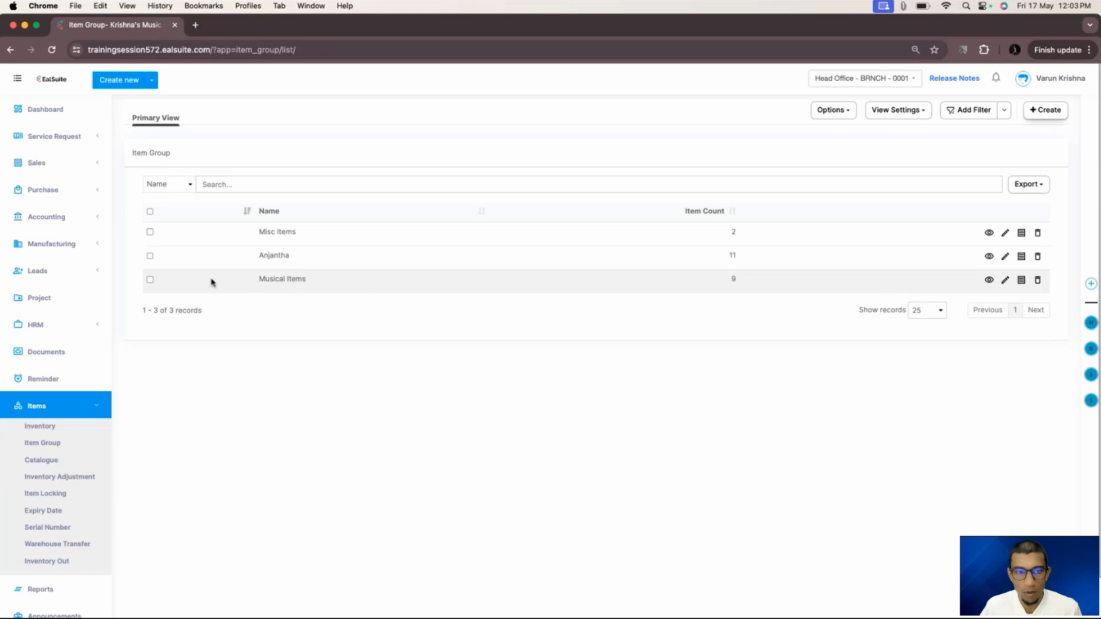
click(1005, 233)
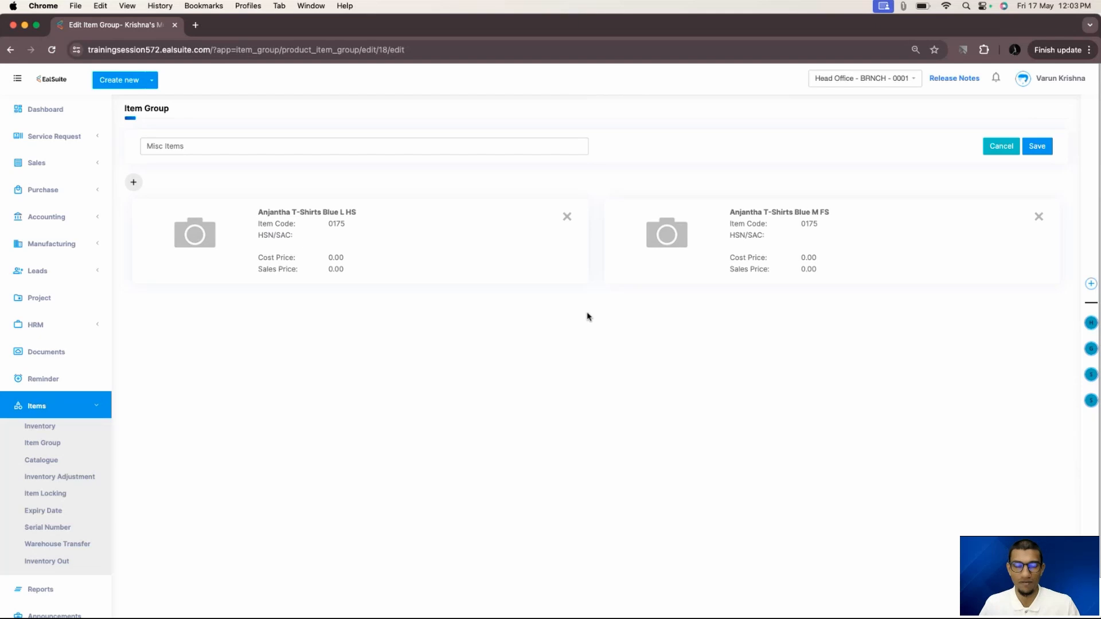
Step: Return to the dashboard and close the browser window
click(81, 112)
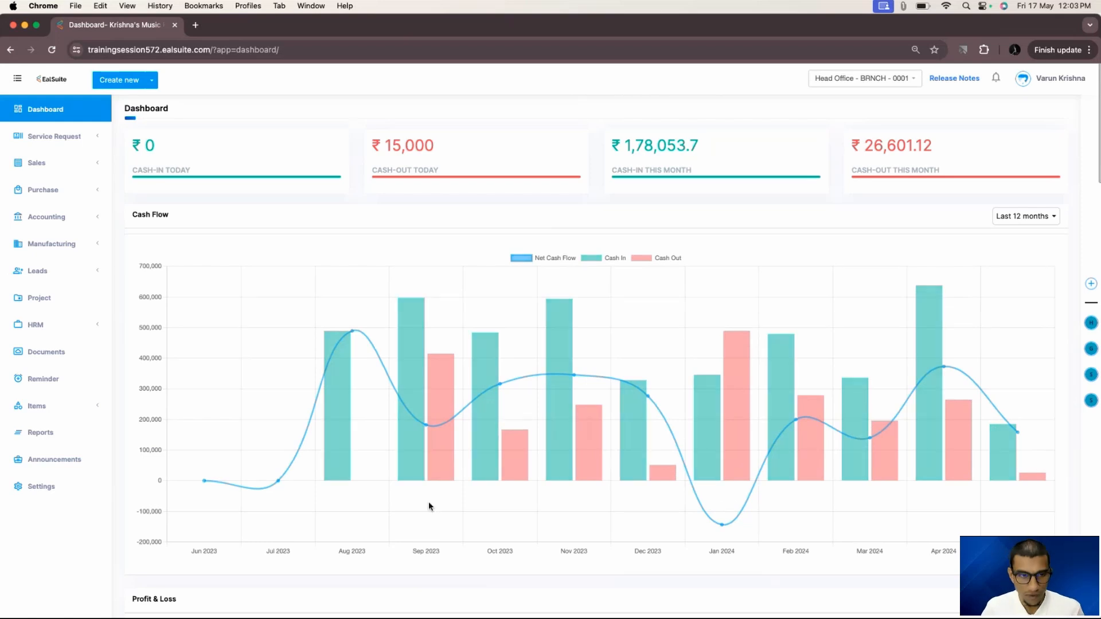
click(14, 25)
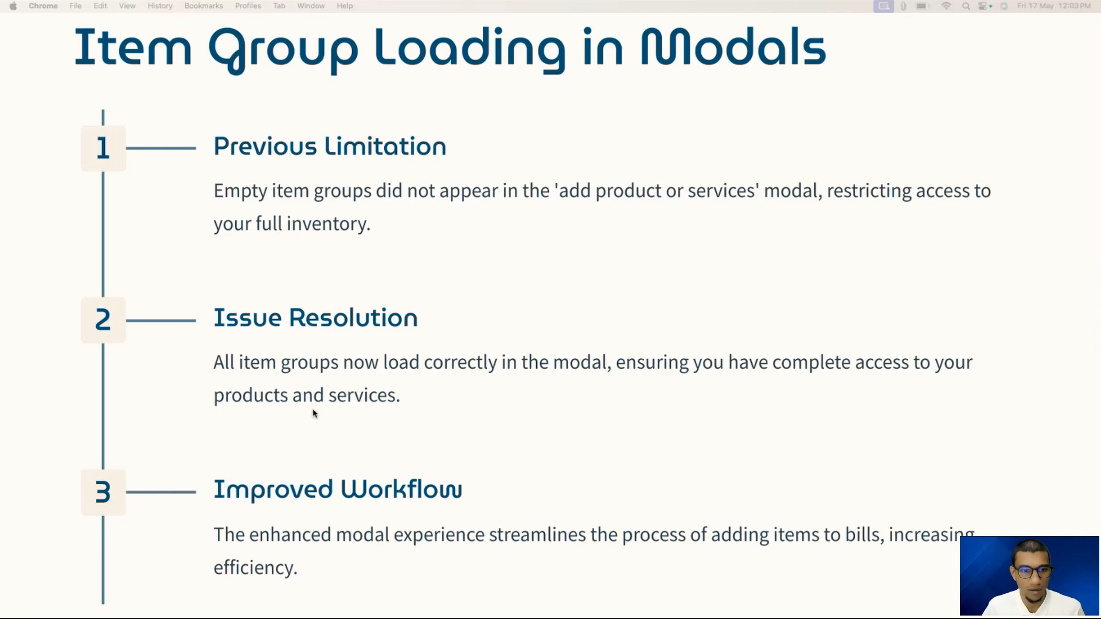